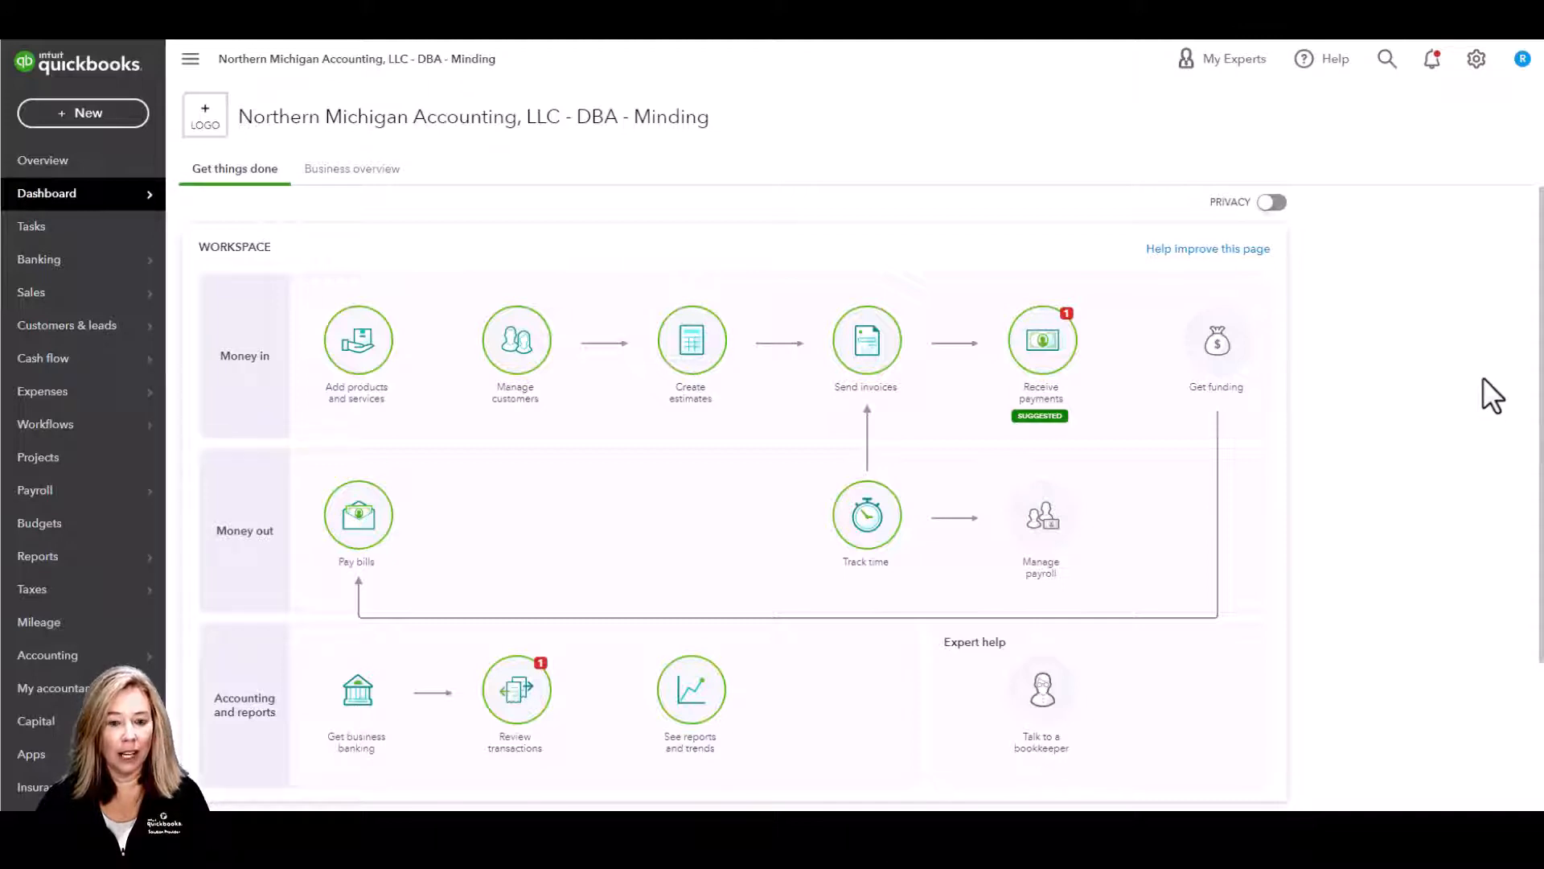
- Review the advanced company settings for the chart of accounts, including account numbers, and leave the settings without saving
click(1477, 60)
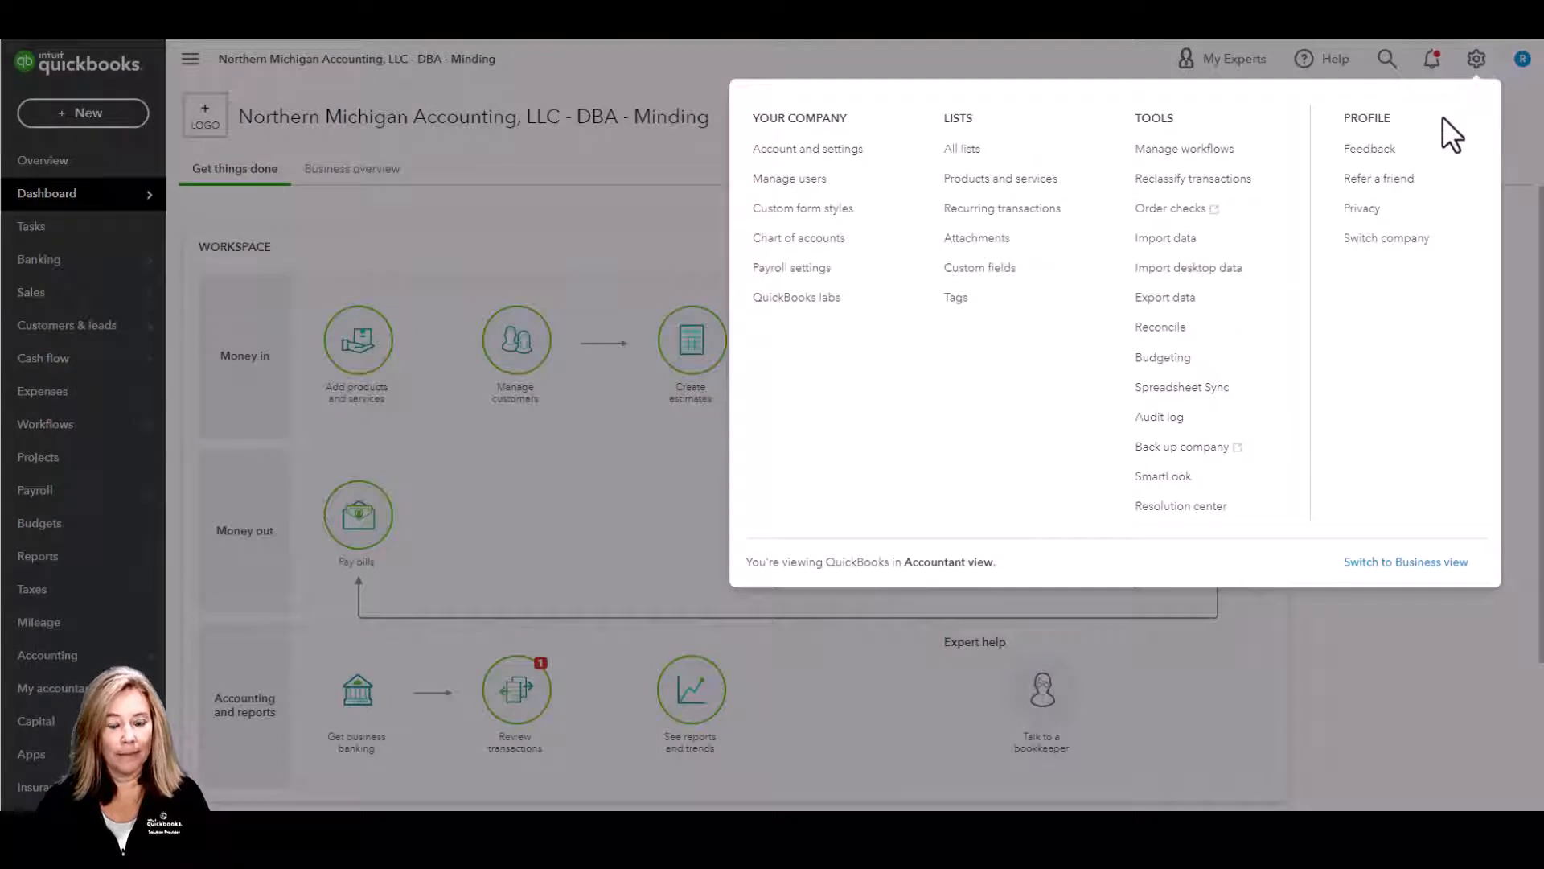
click(881, 153)
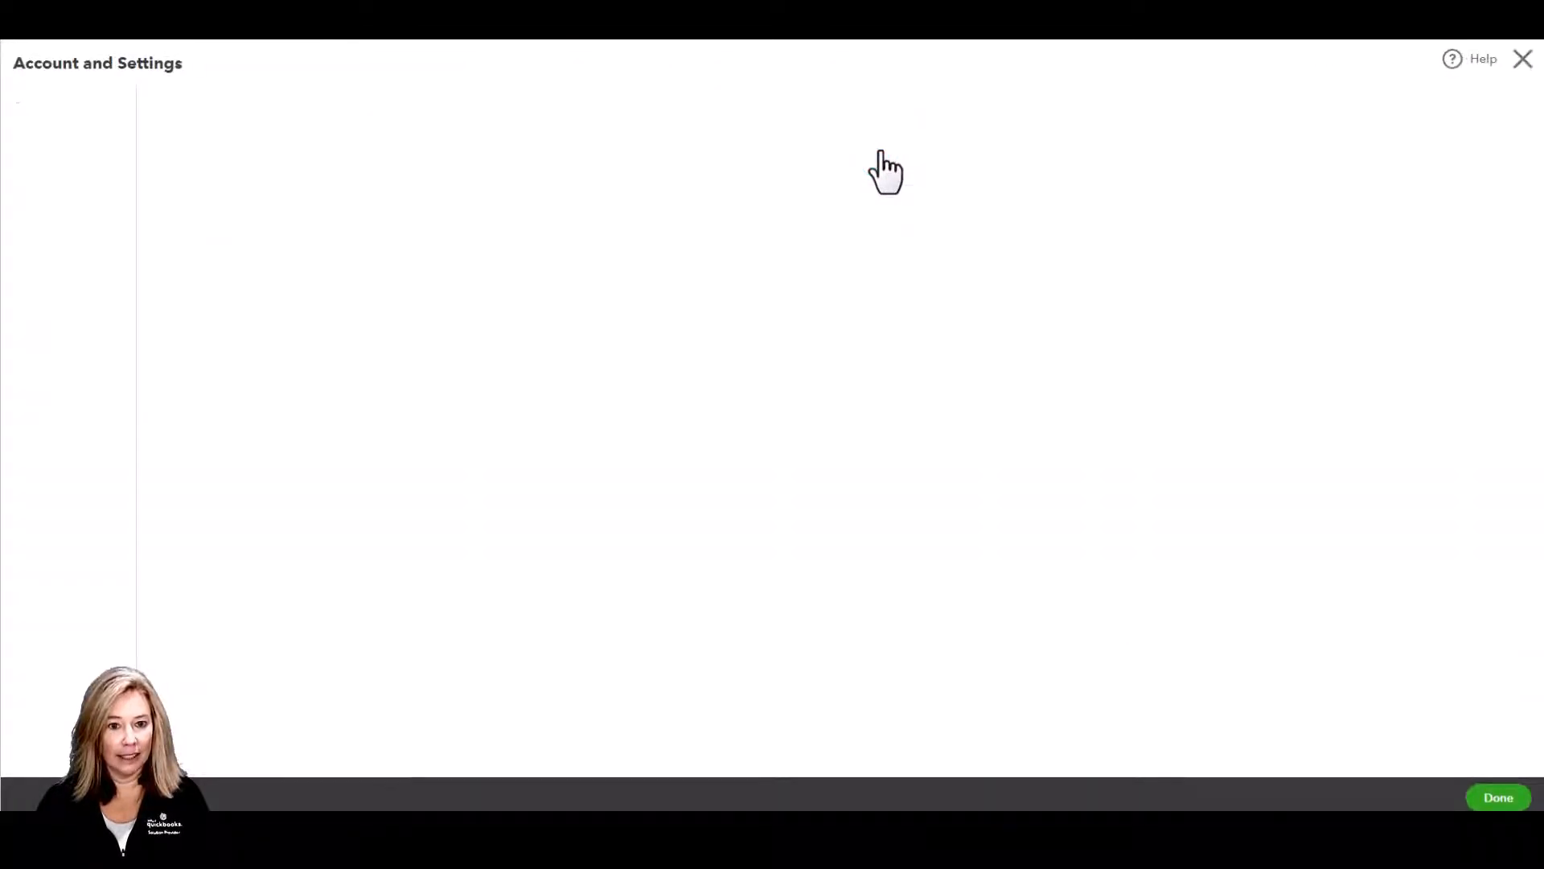
click(84, 420)
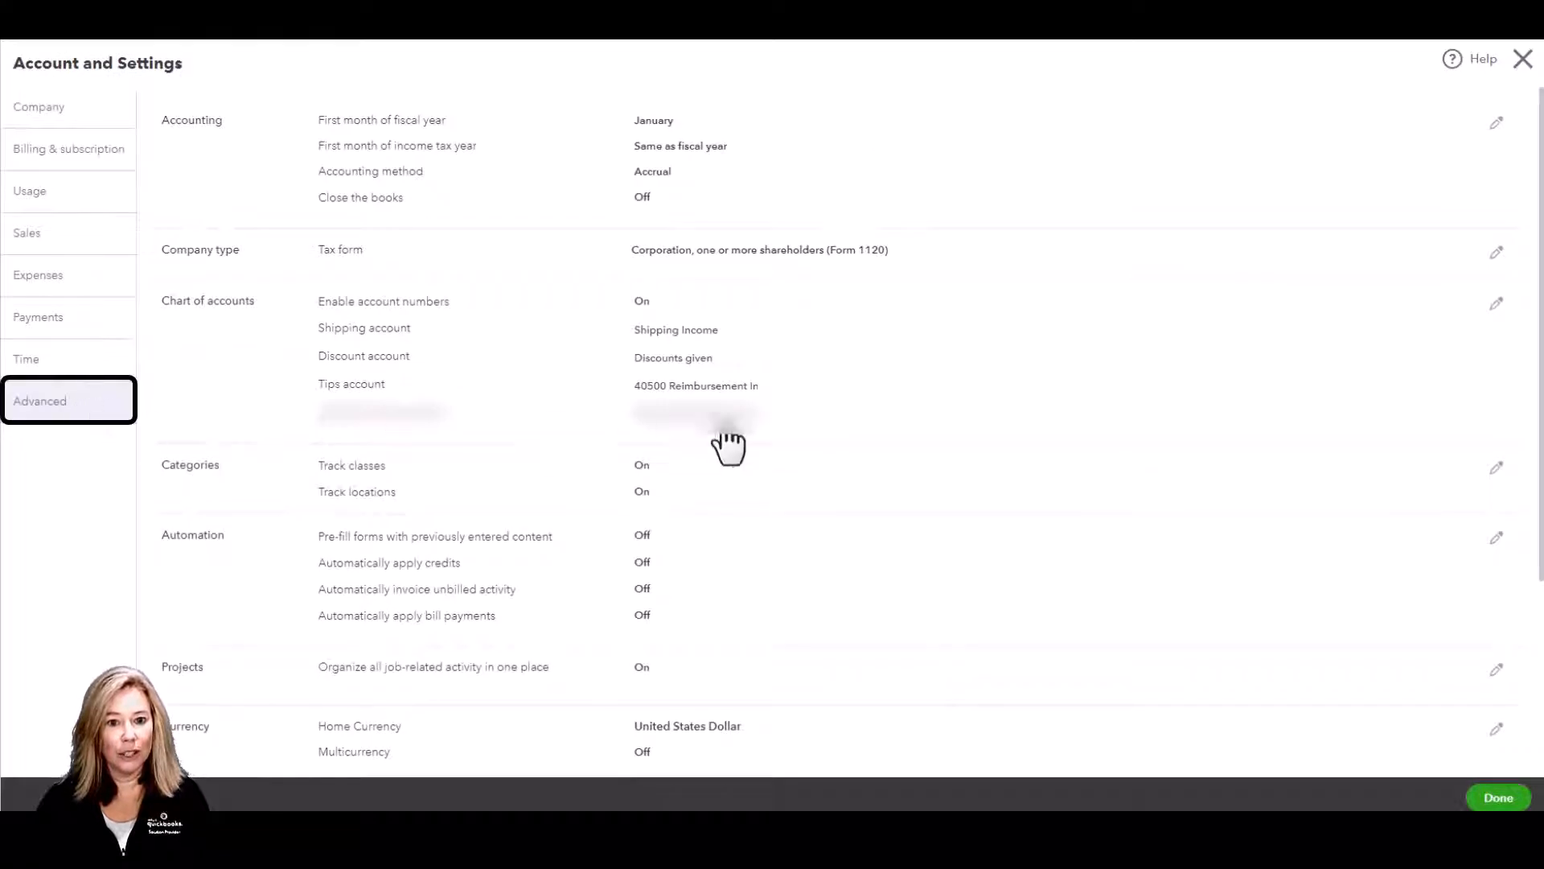
click(967, 385)
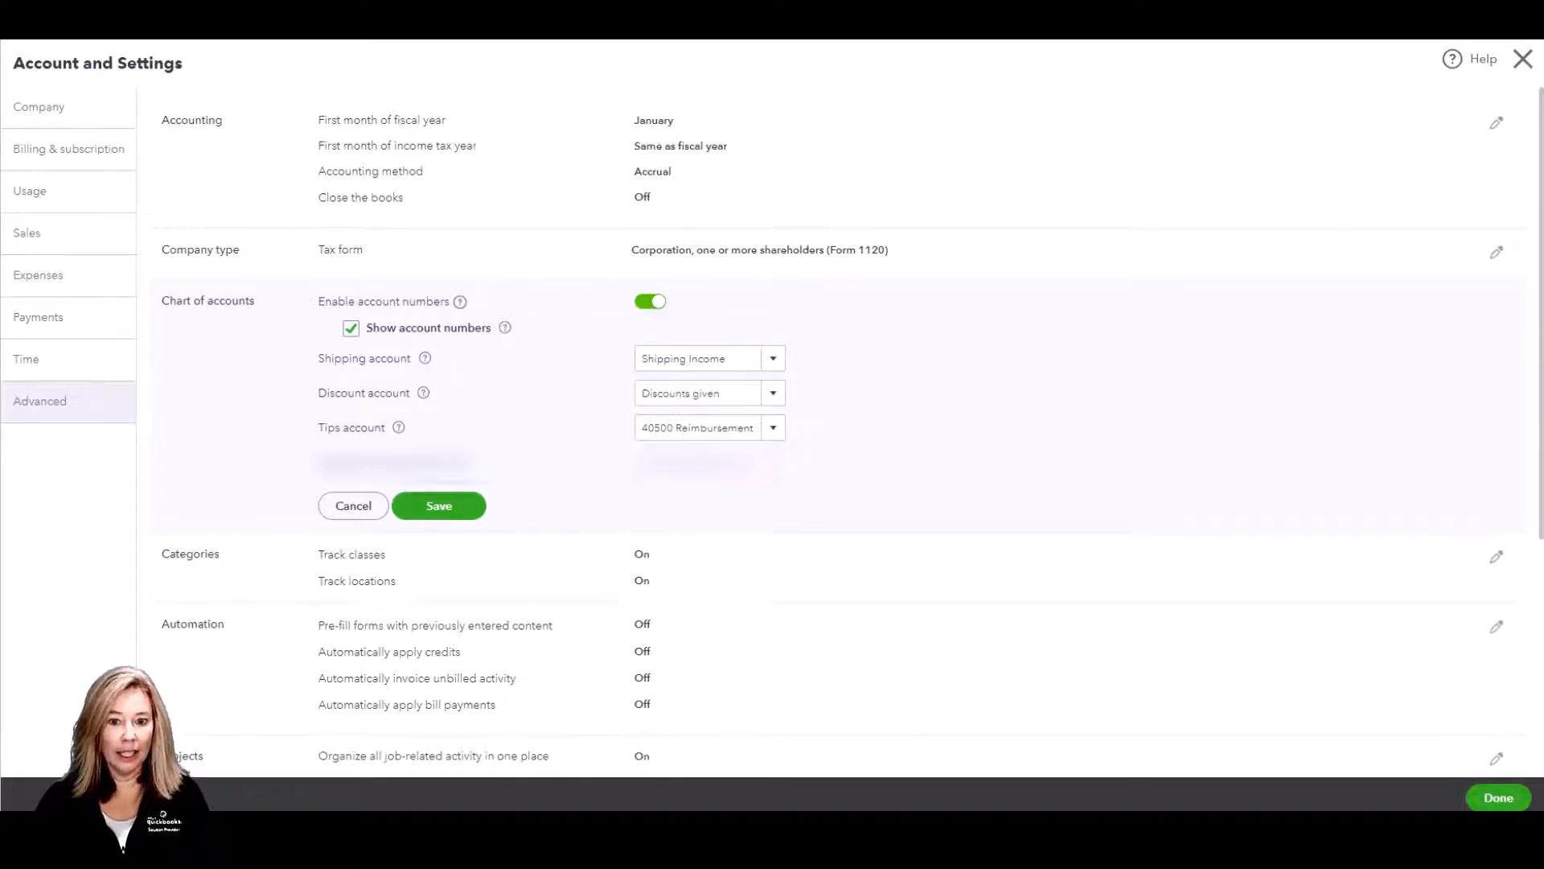
click(1523, 62)
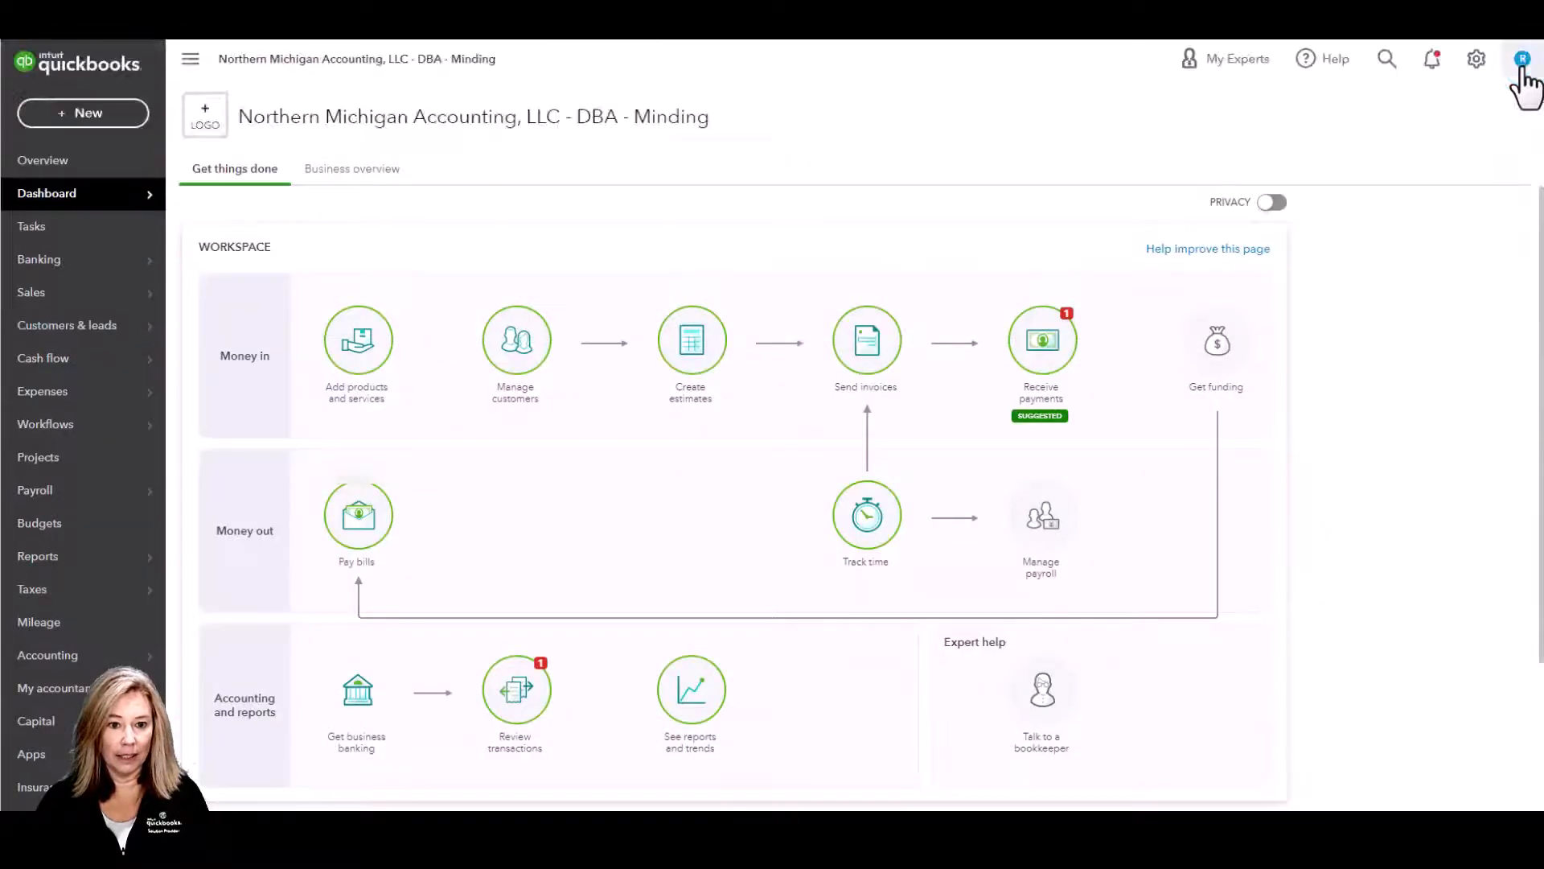
- Open the company's chart of accounts
click(1477, 64)
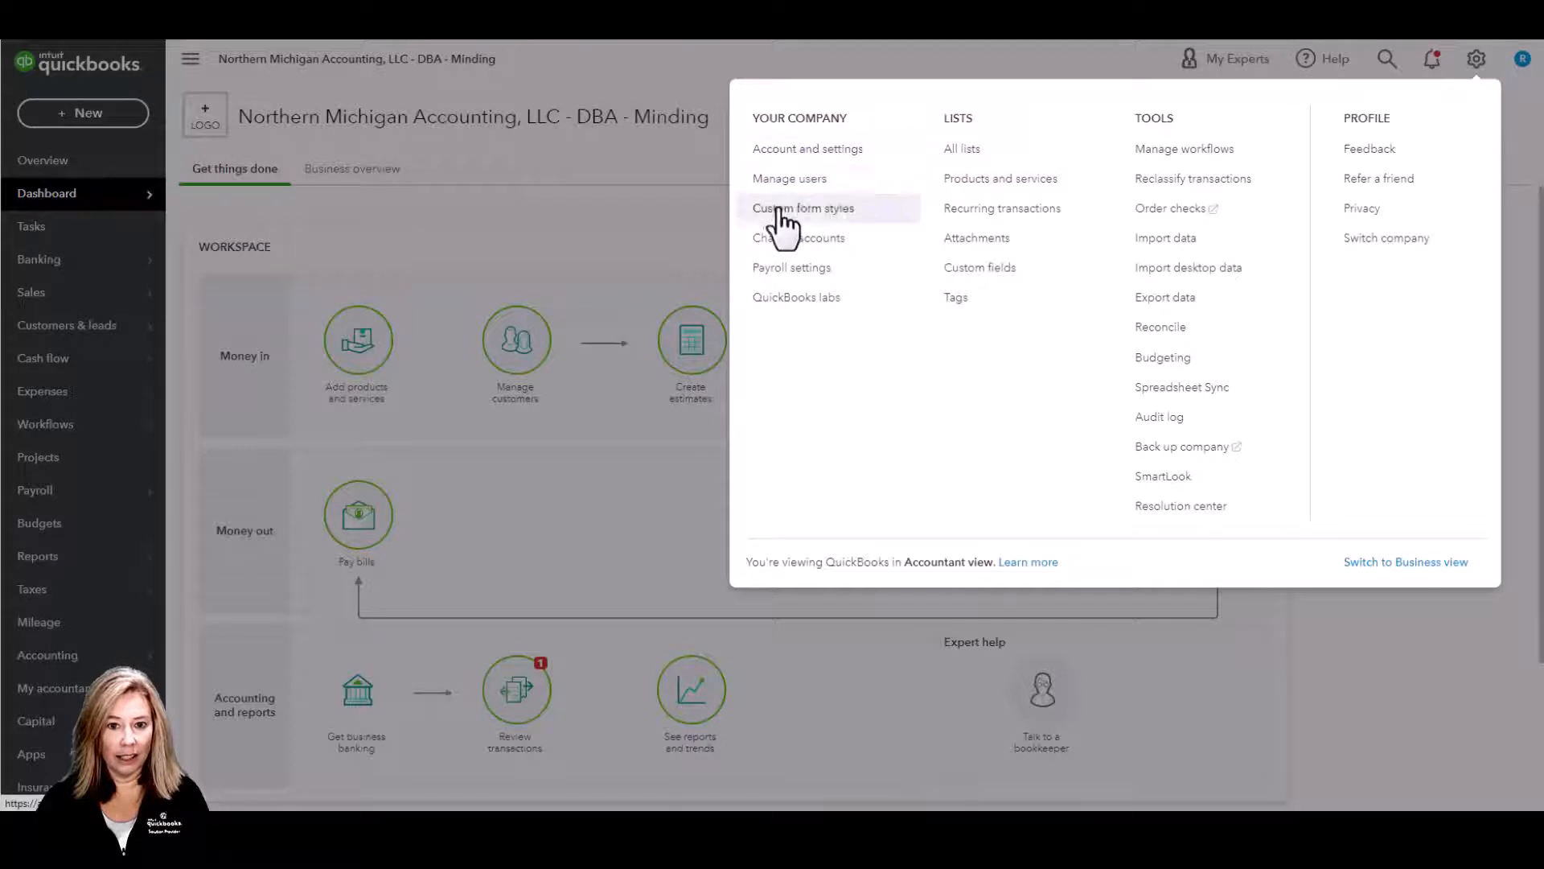
click(867, 239)
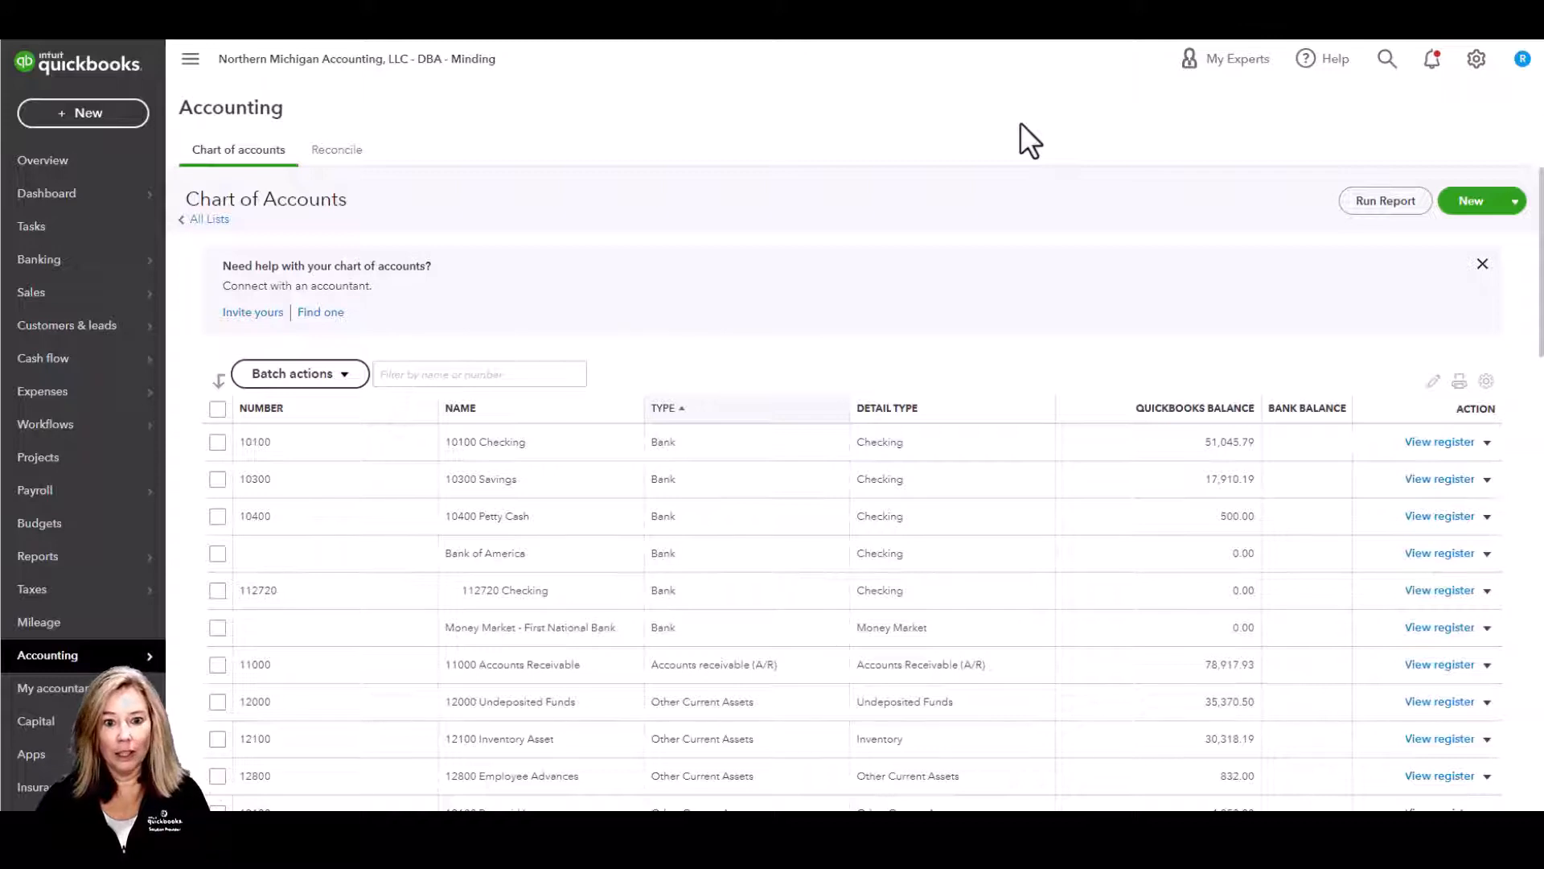
- Select 10100 Checking, 10300 Savings and 10400 Petty Cash to view the batch actions, and try filtering the accounts by Employee
click(218, 445)
click(218, 480)
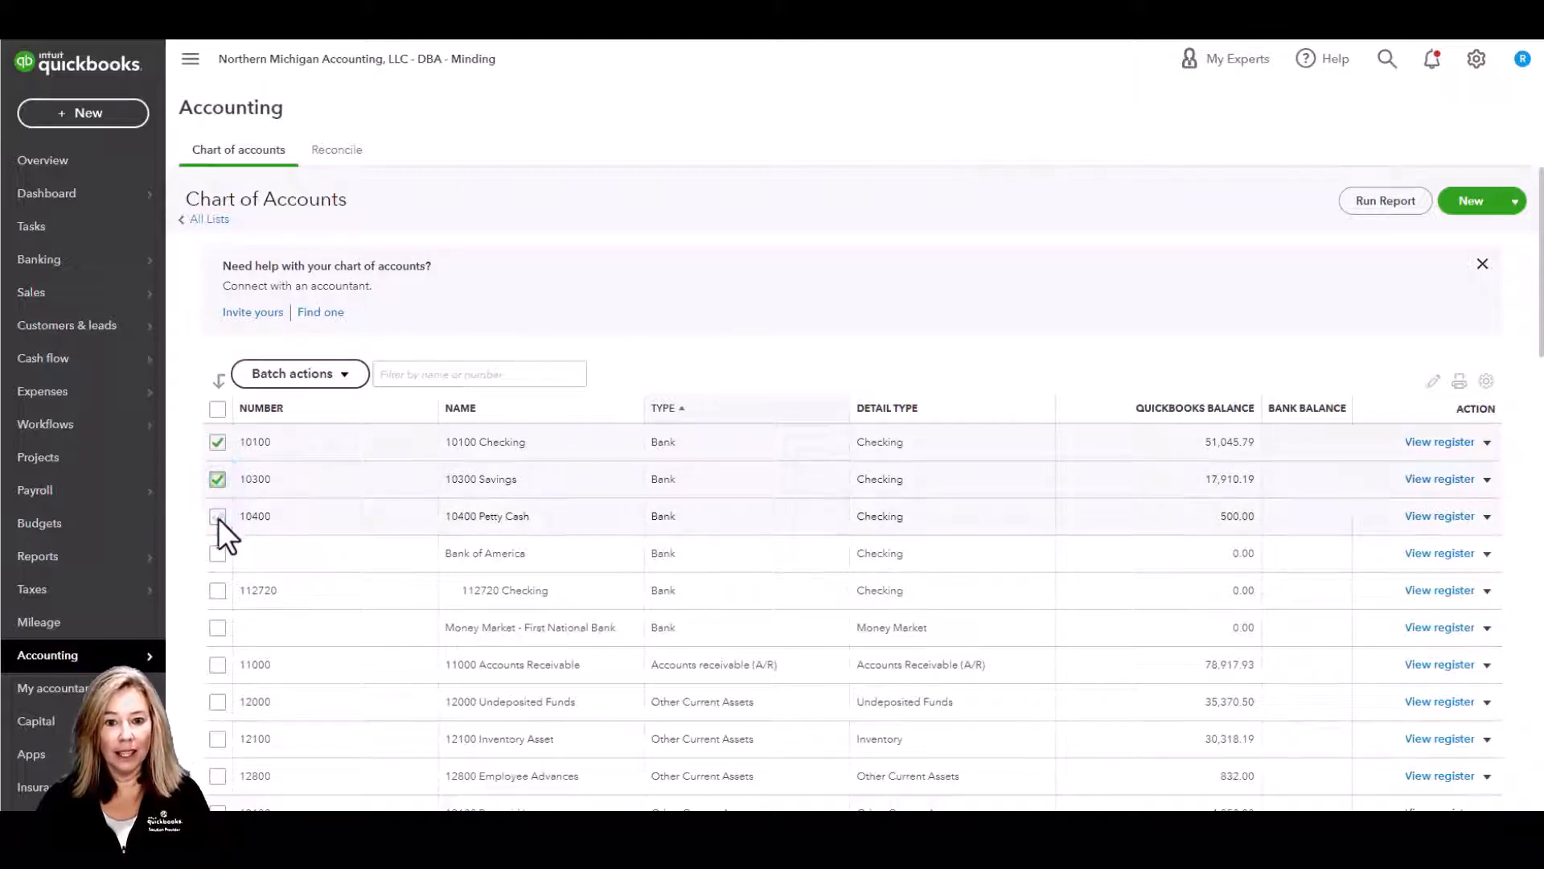
click(218, 518)
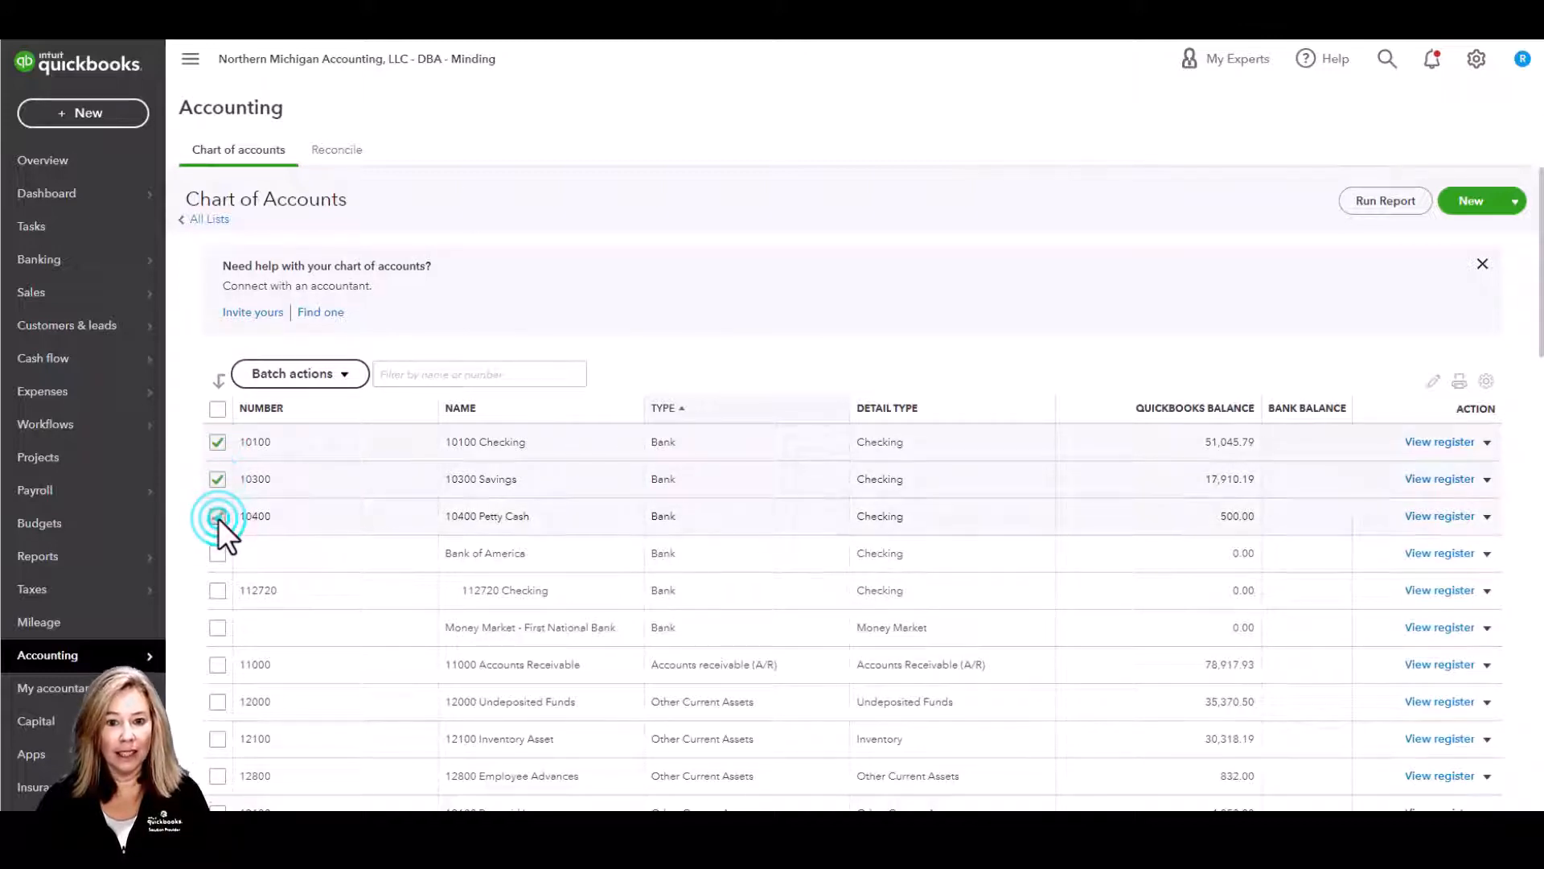
click(355, 383)
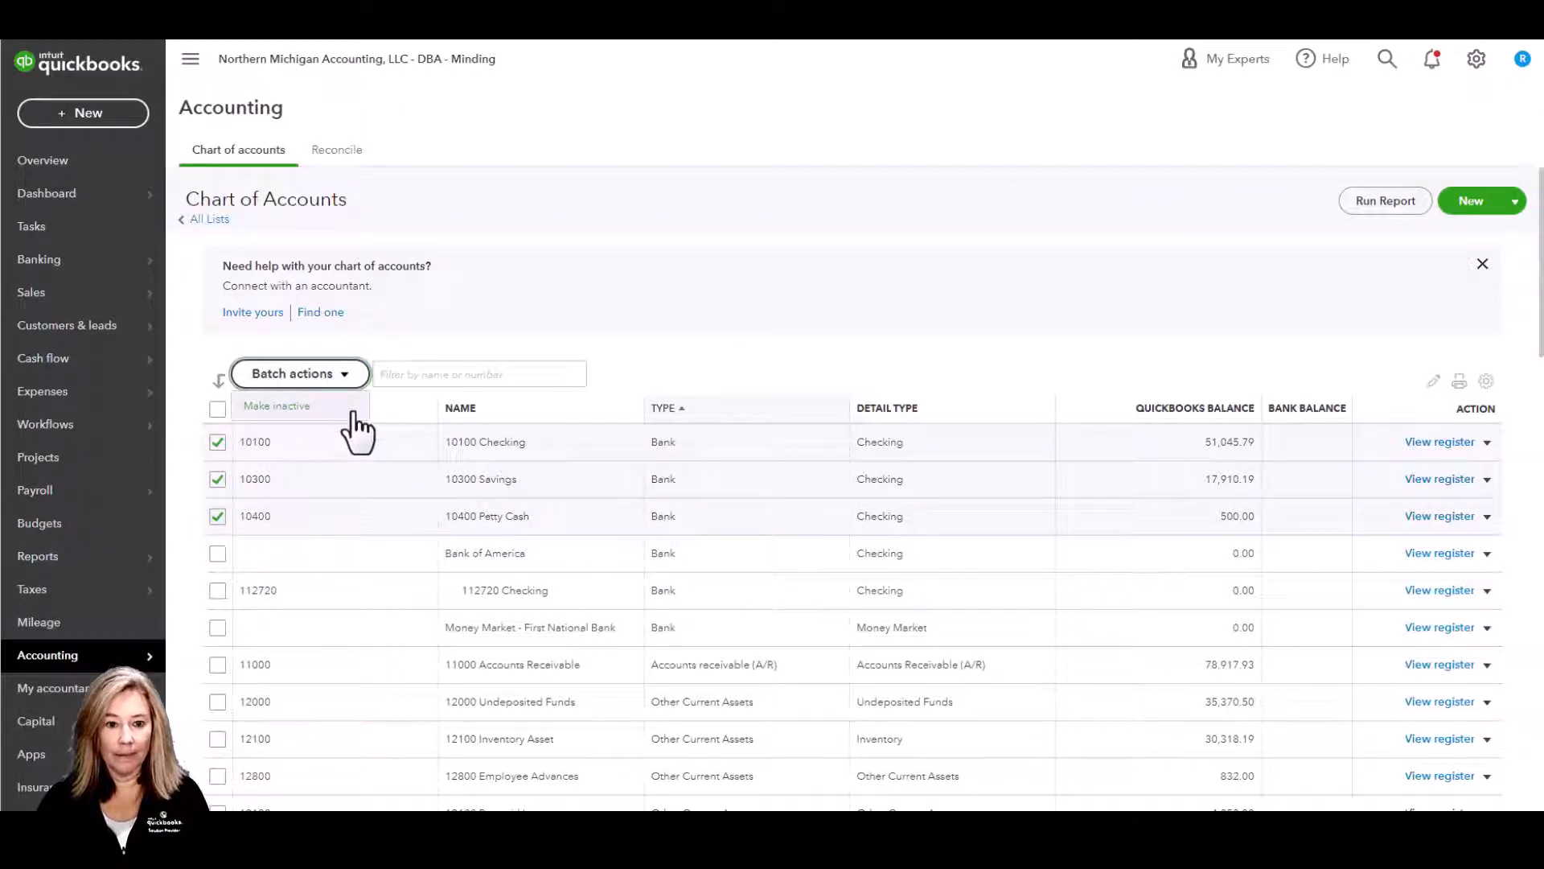
click(448, 374)
text(Employee)
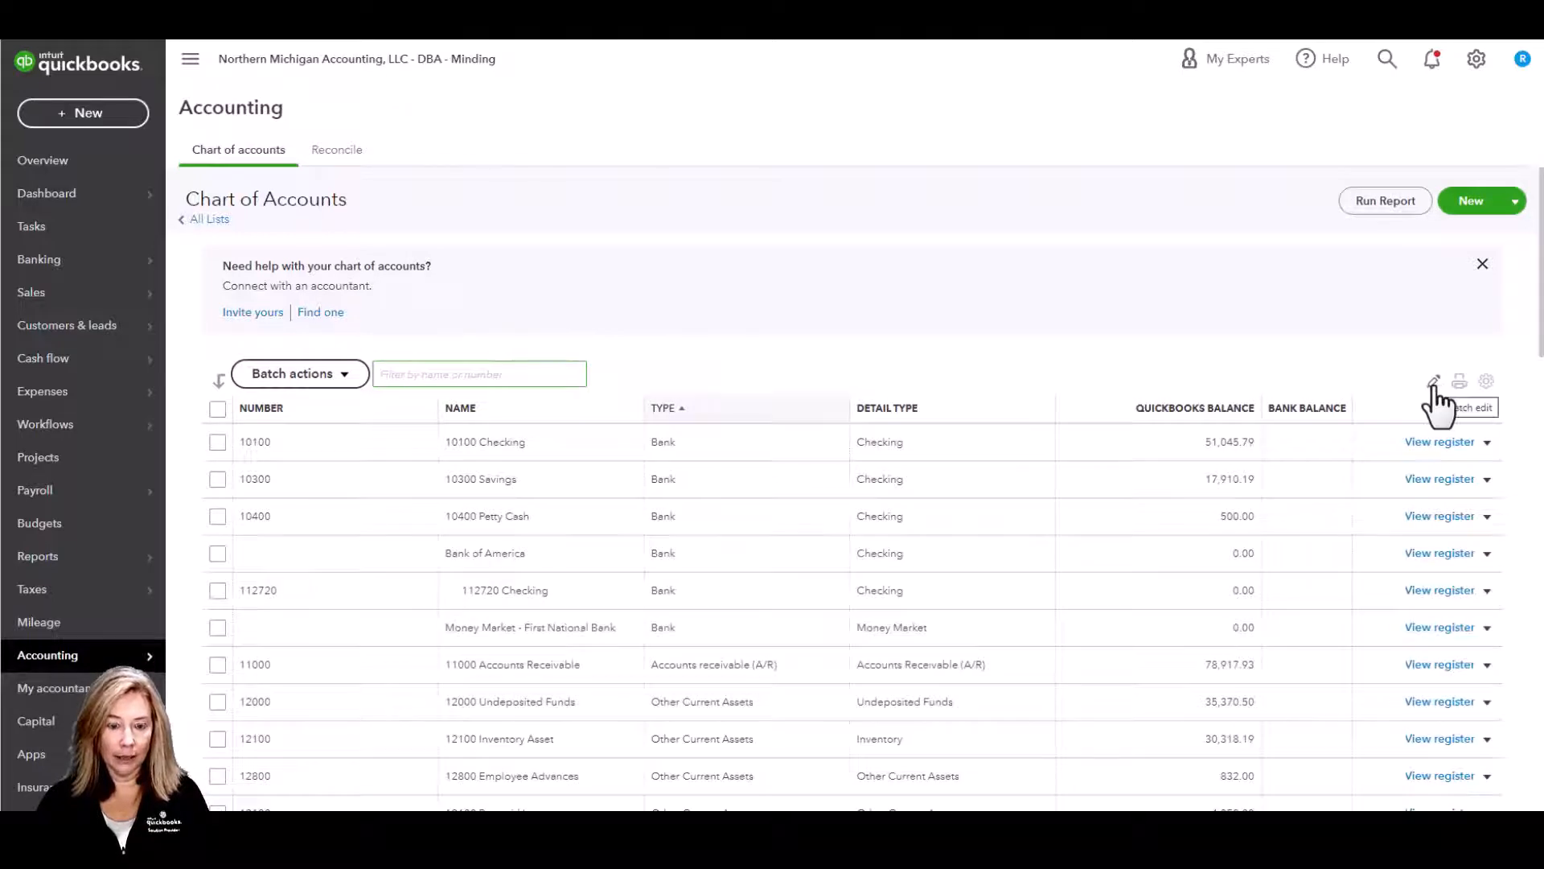
- View the account numbers and names in batch edit mode, and preview the printed chart of accounts without printing it
click(1438, 383)
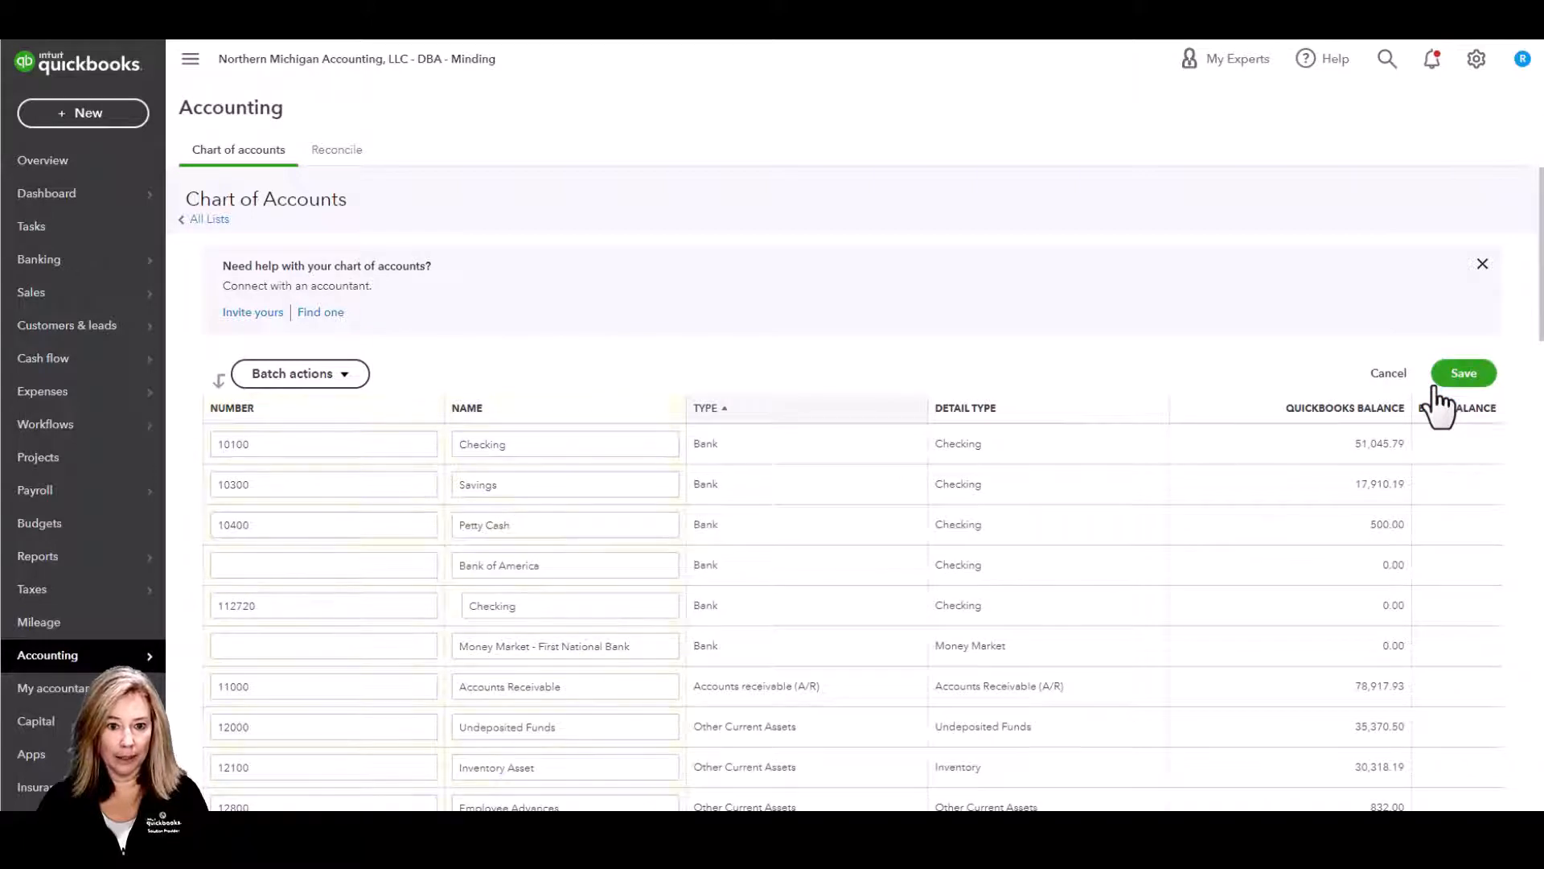
click(1438, 380)
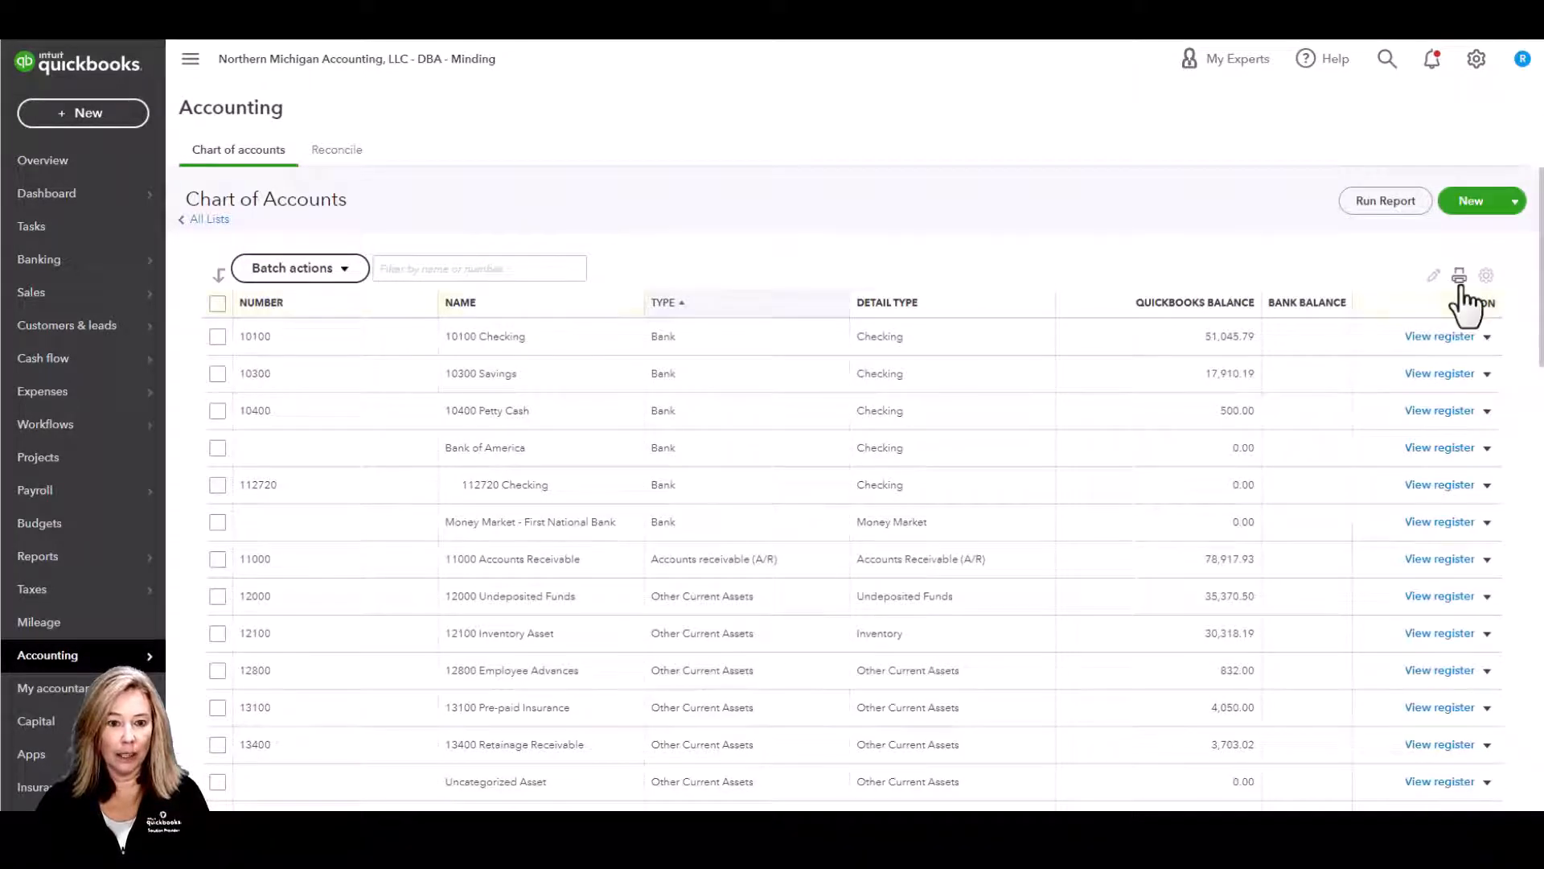
click(1459, 278)
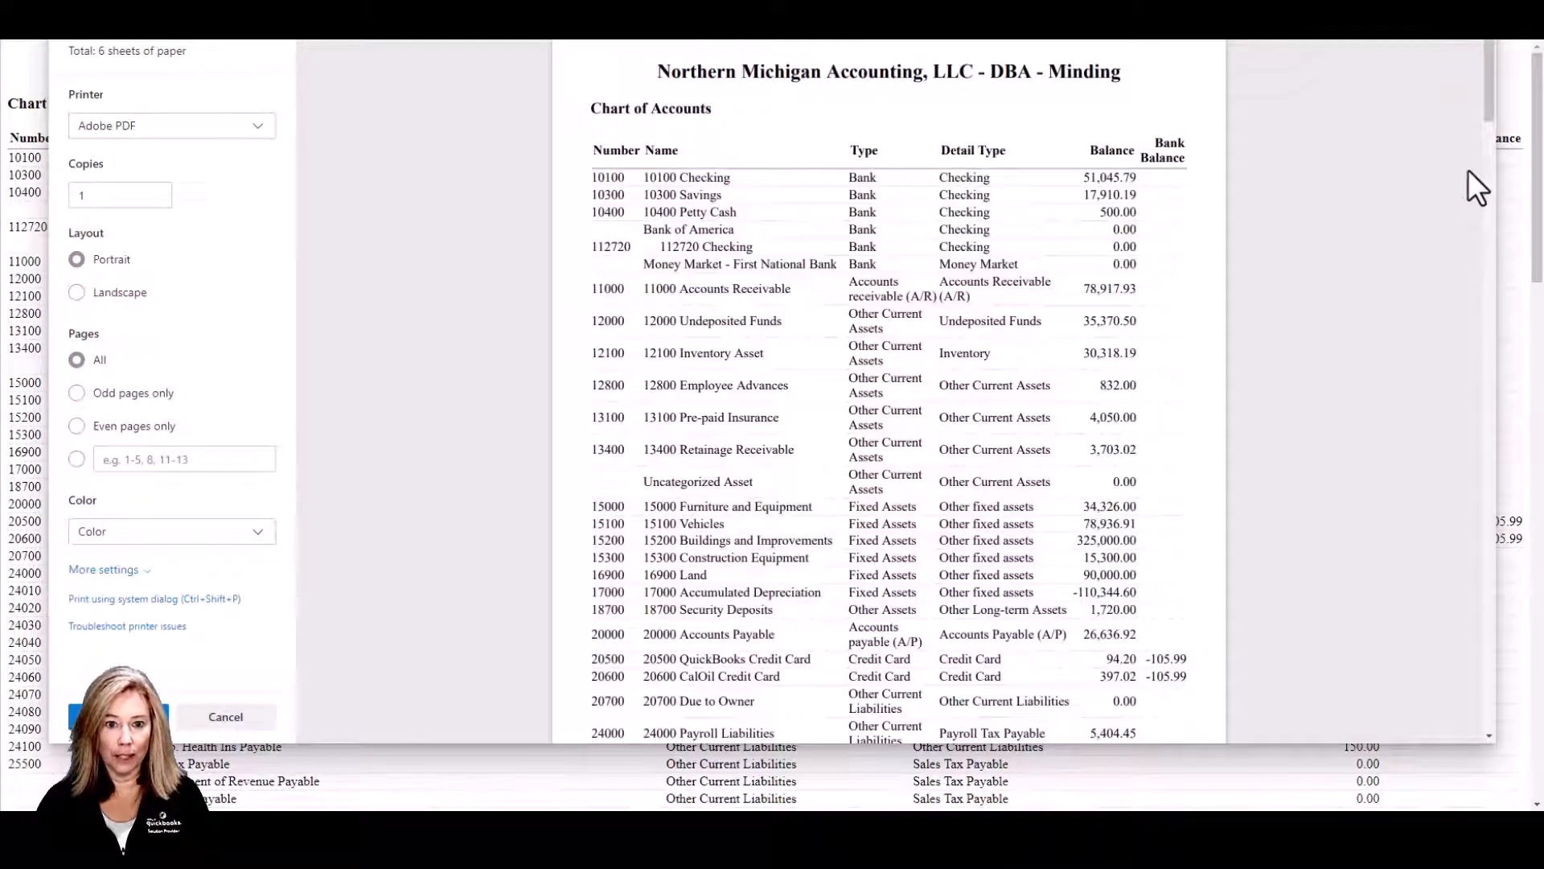
click(251, 728)
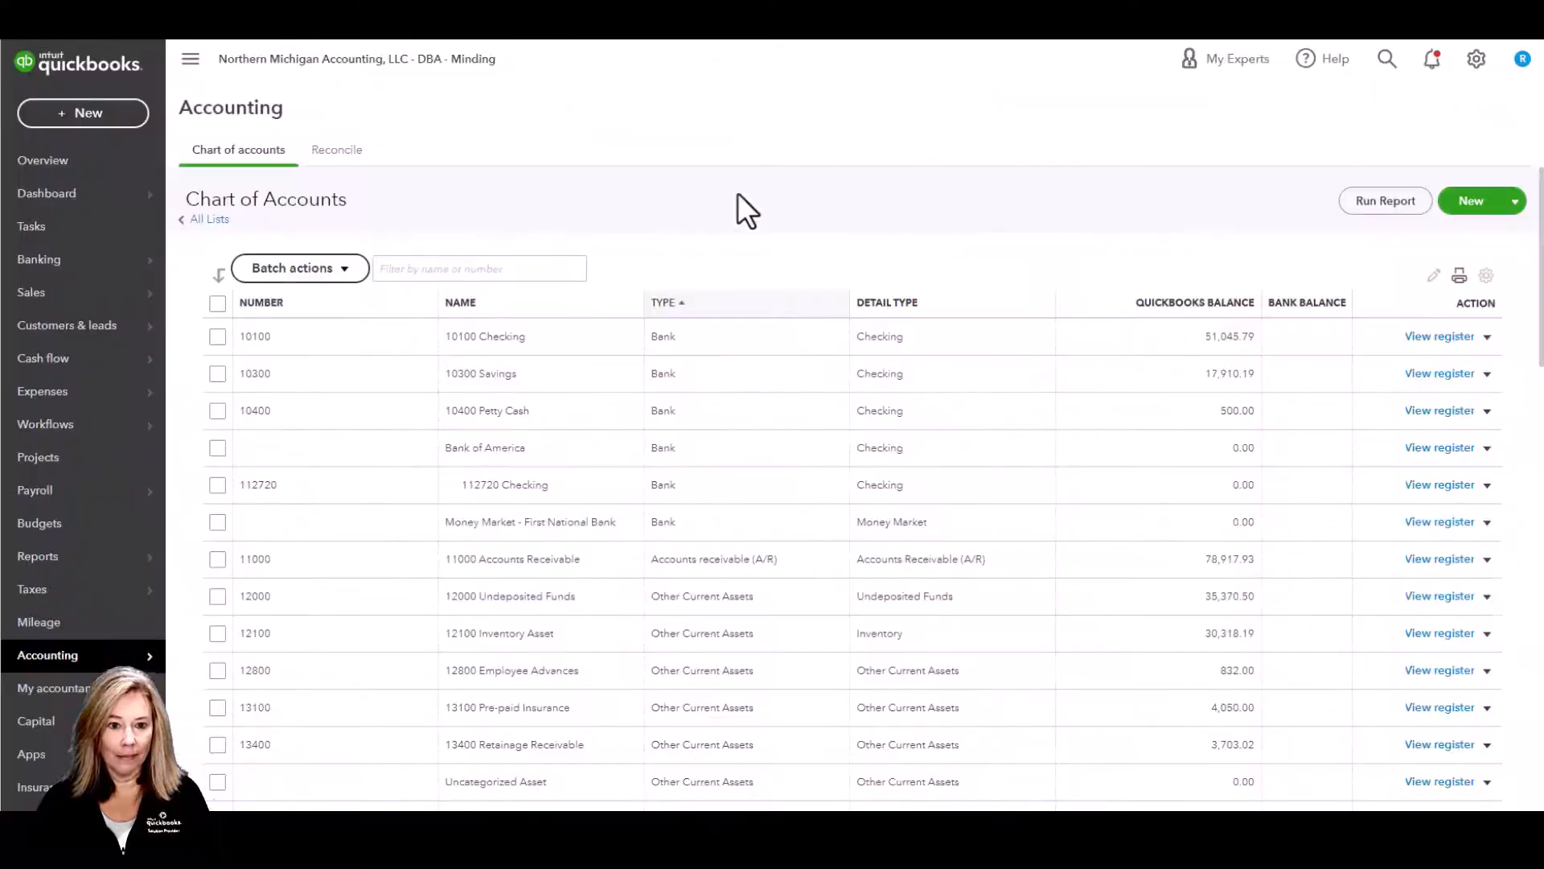
- Examine the chart of accounts display settings for columns, inactive accounts and rows, leaving them as they are
click(1486, 277)
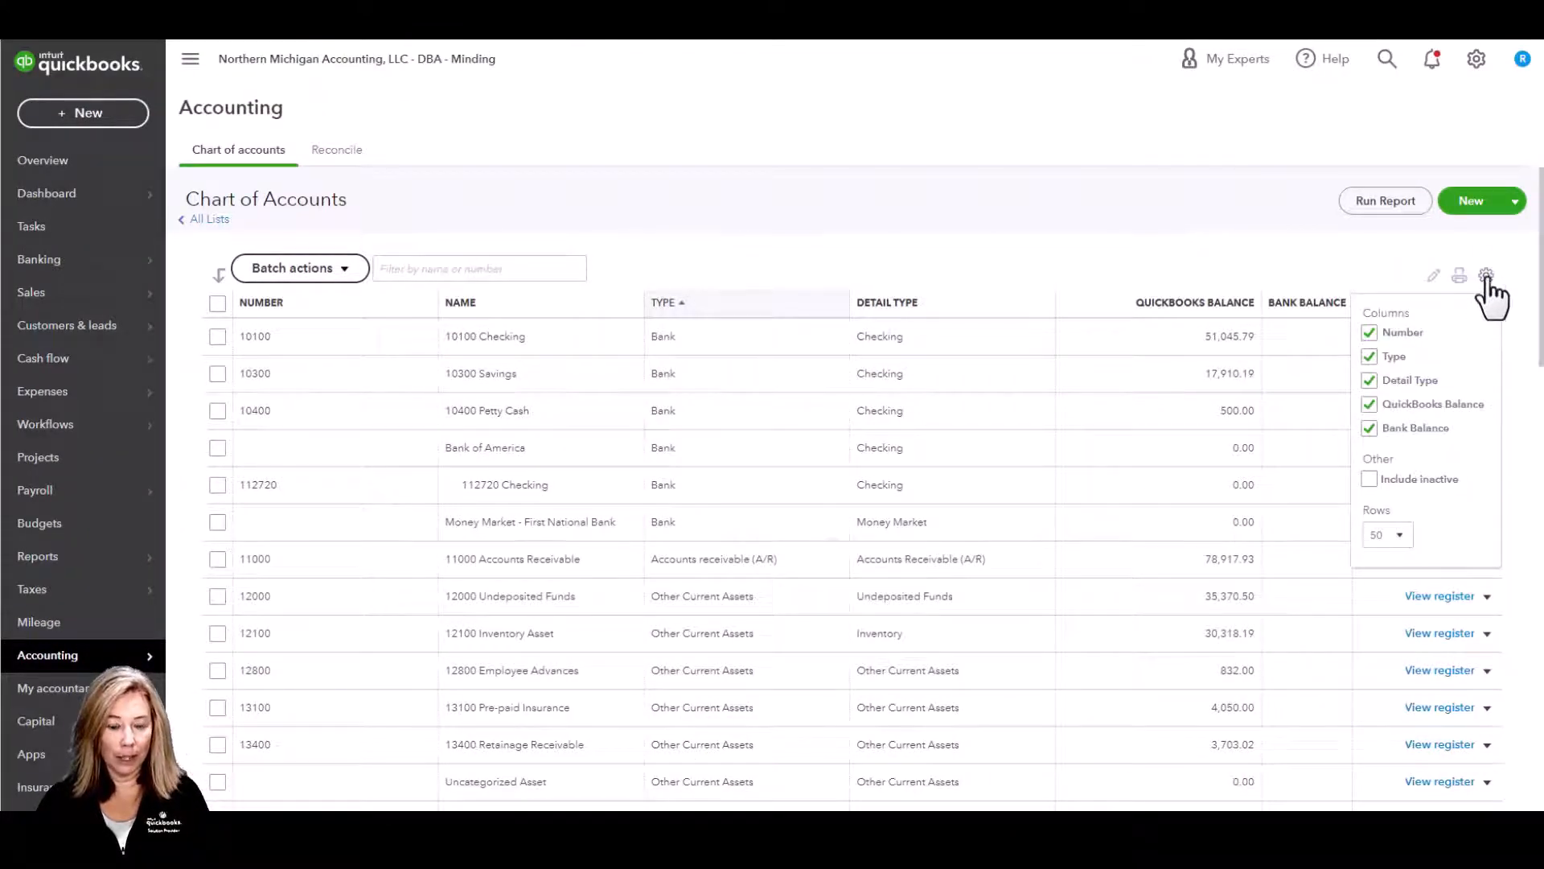
scroll(1476, 326, down, 3)
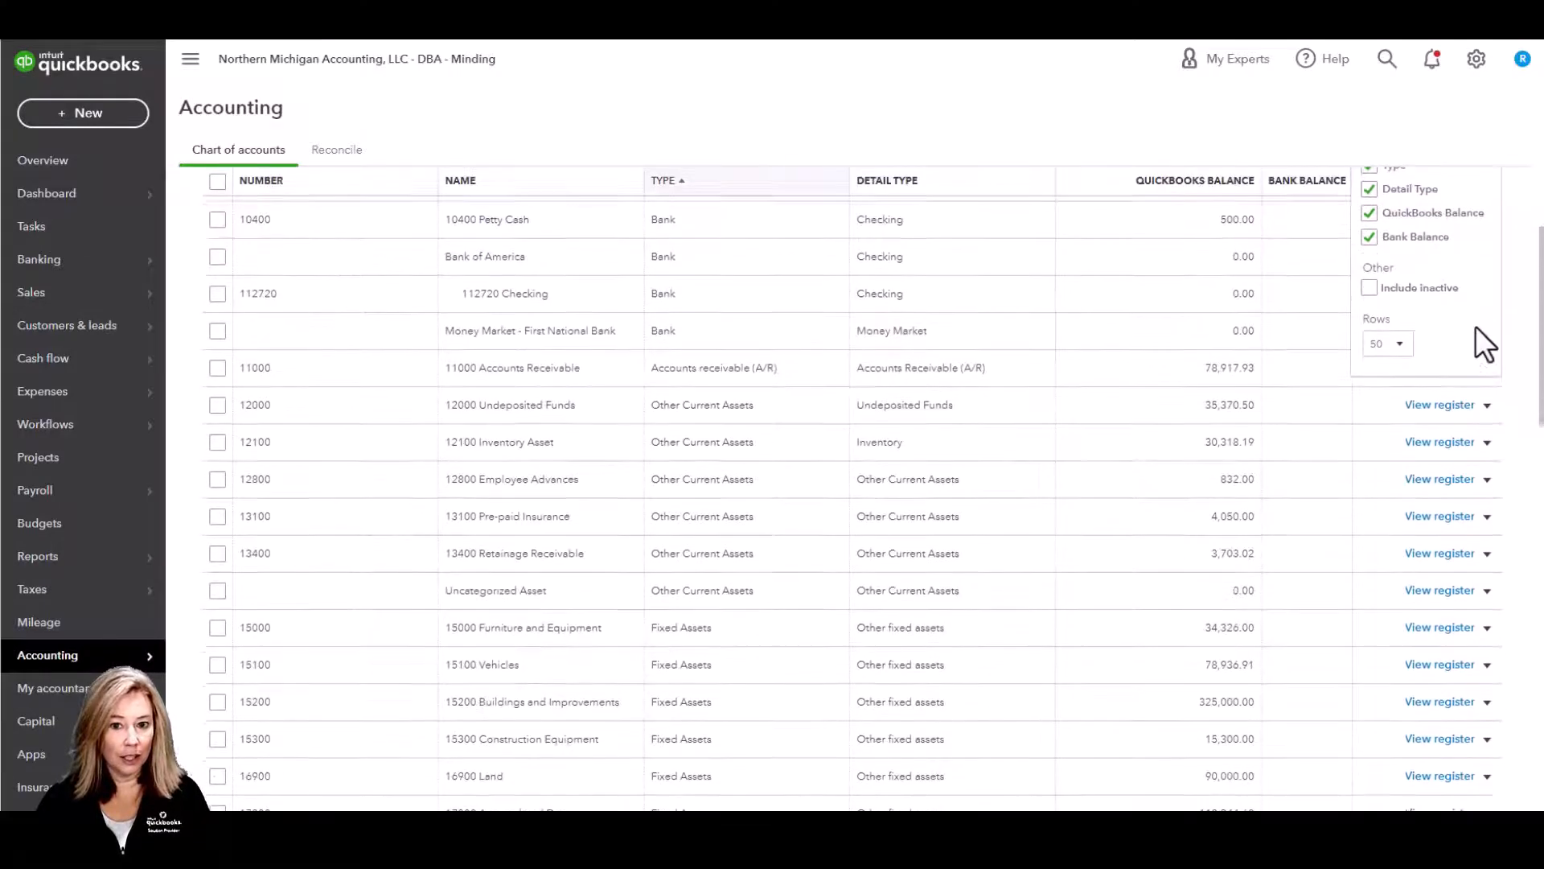
scroll(1475, 326, up, 3)
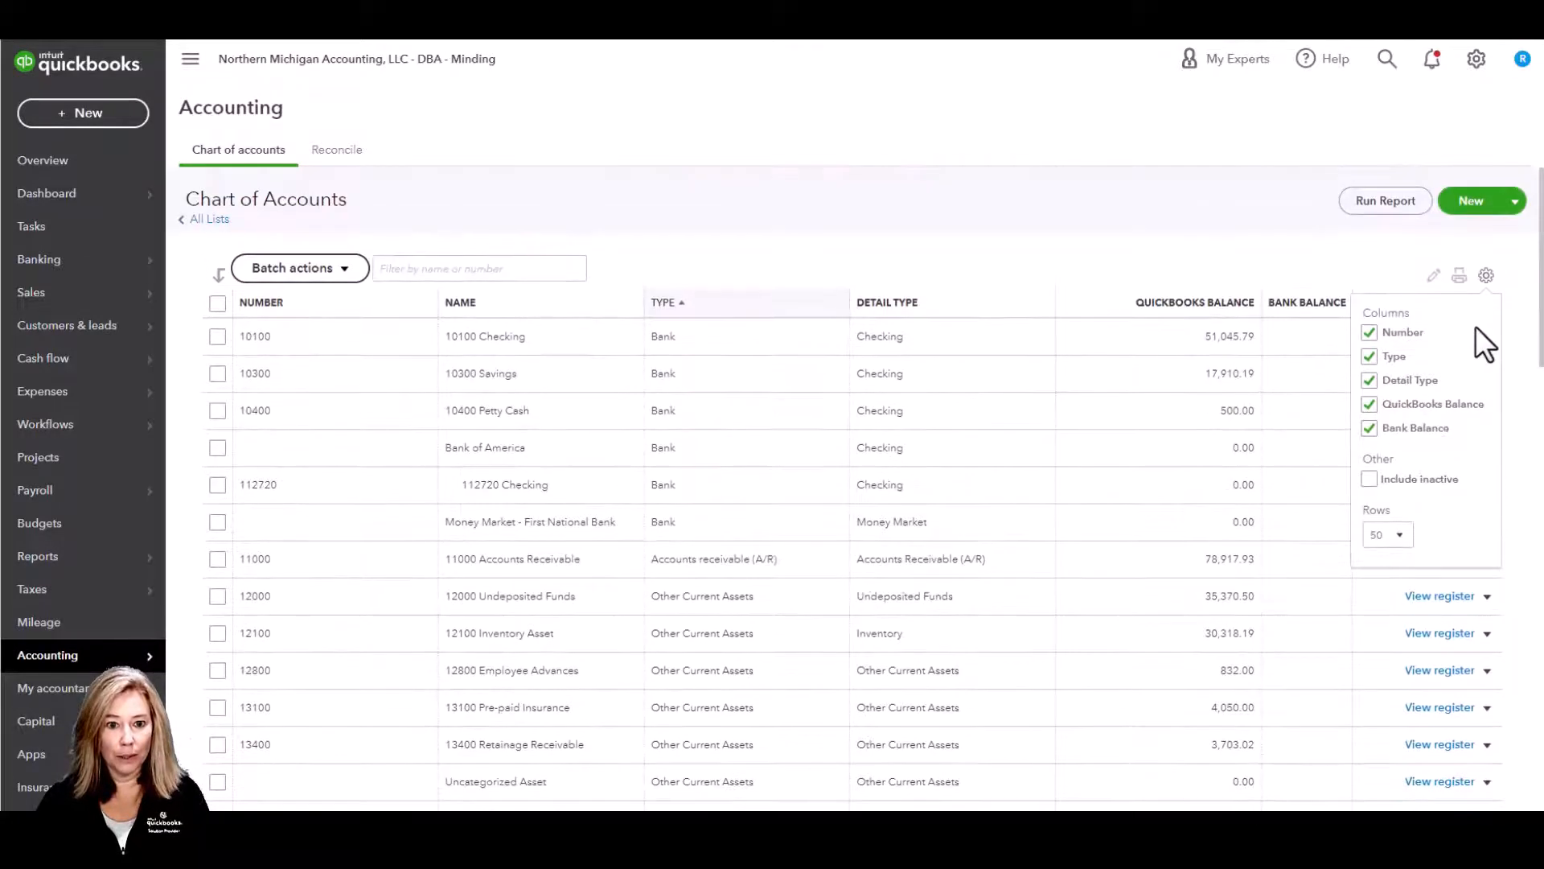
click(1484, 279)
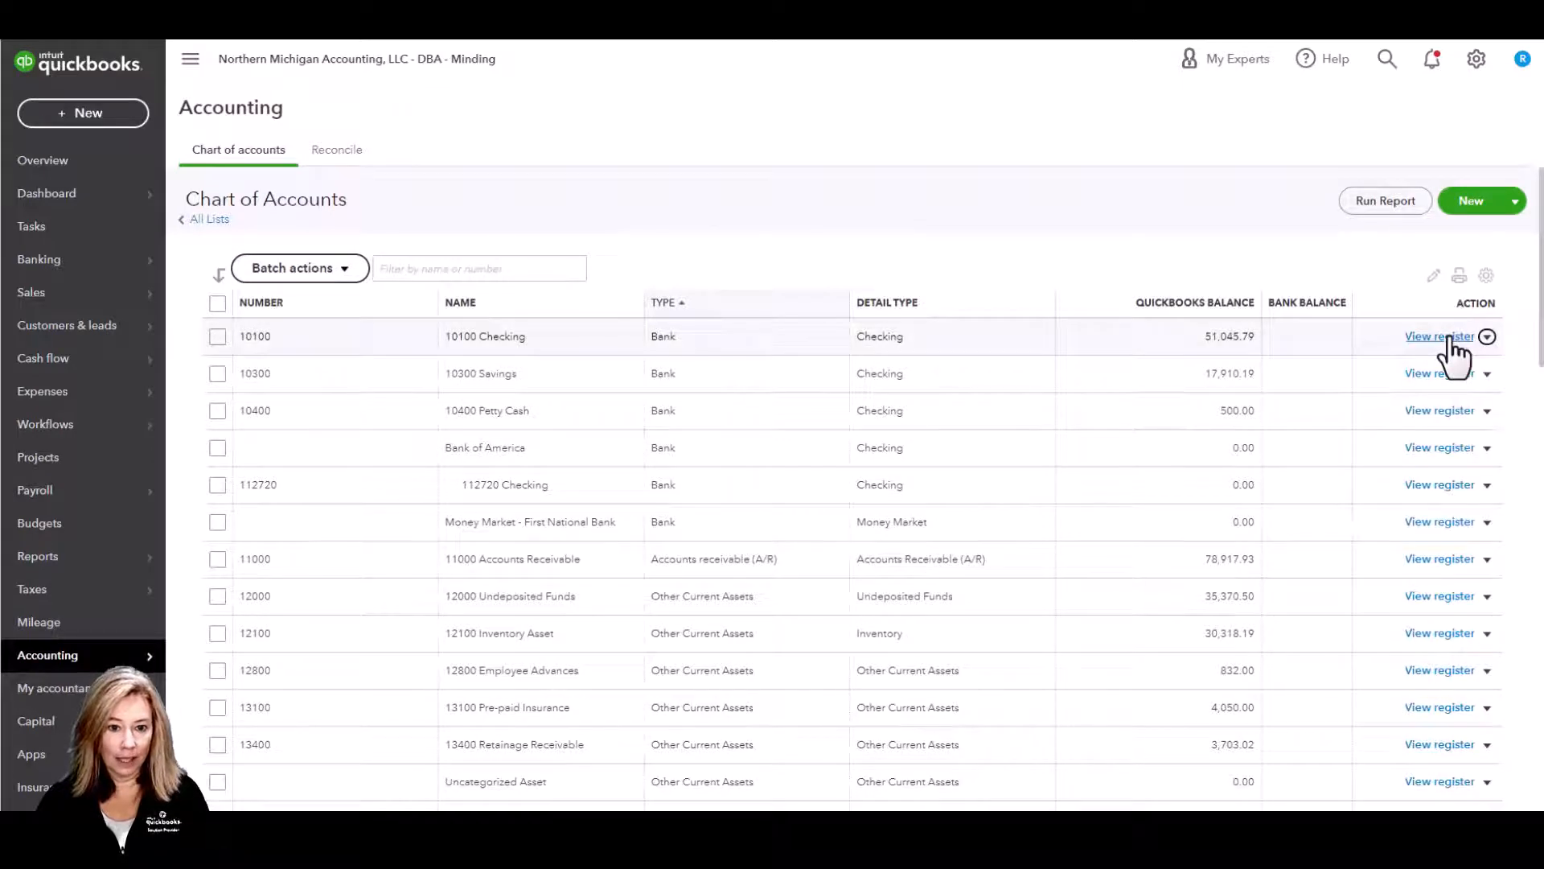
- View the register and the other available actions for the 10100 Checking account
click(1451, 341)
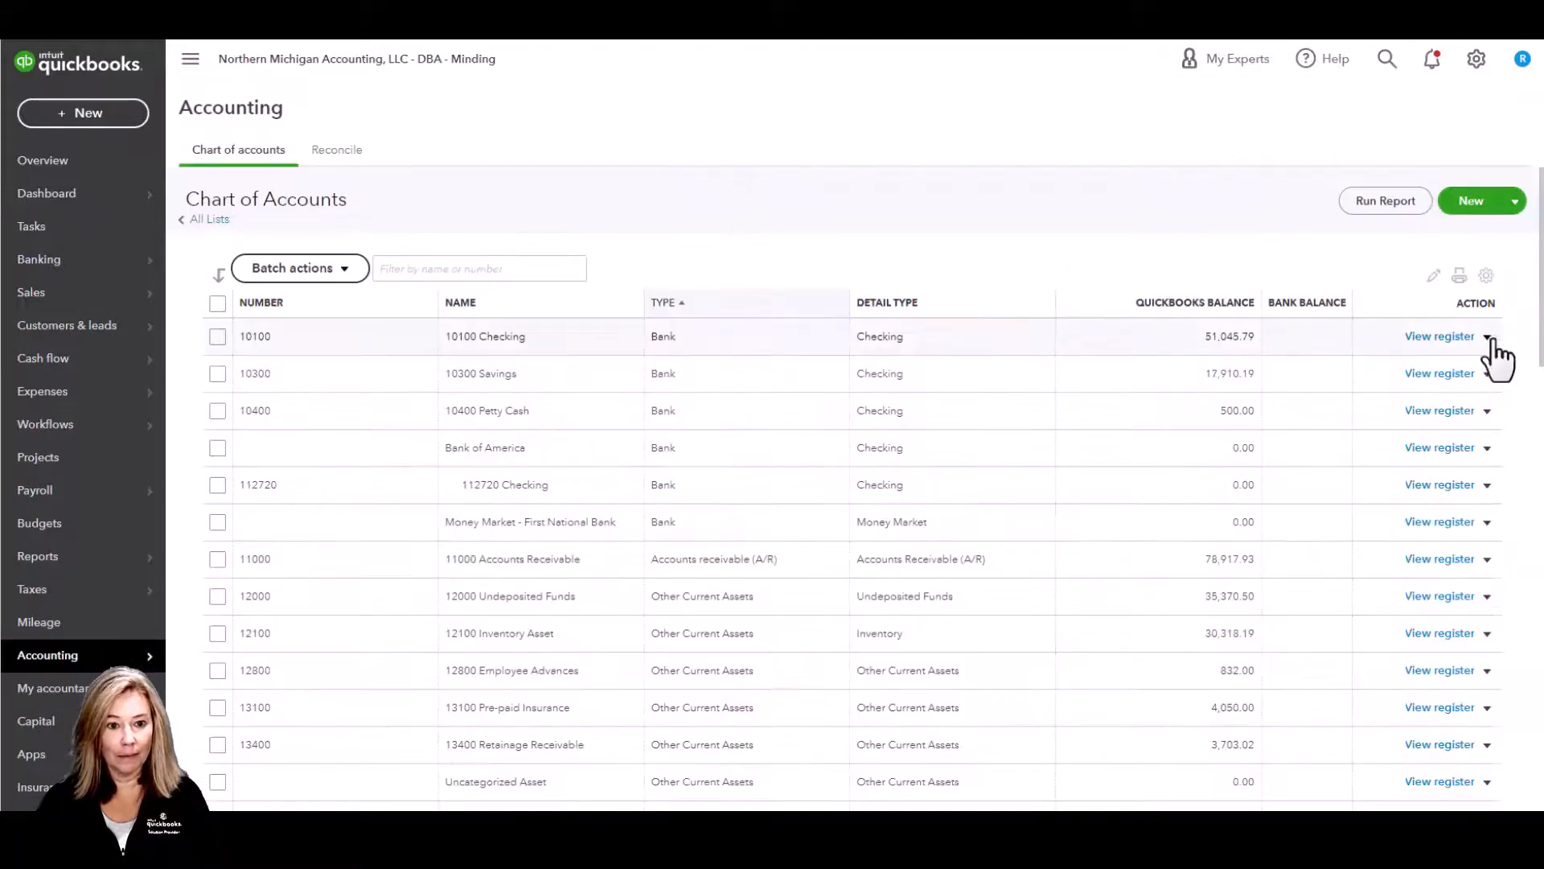
click(1486, 337)
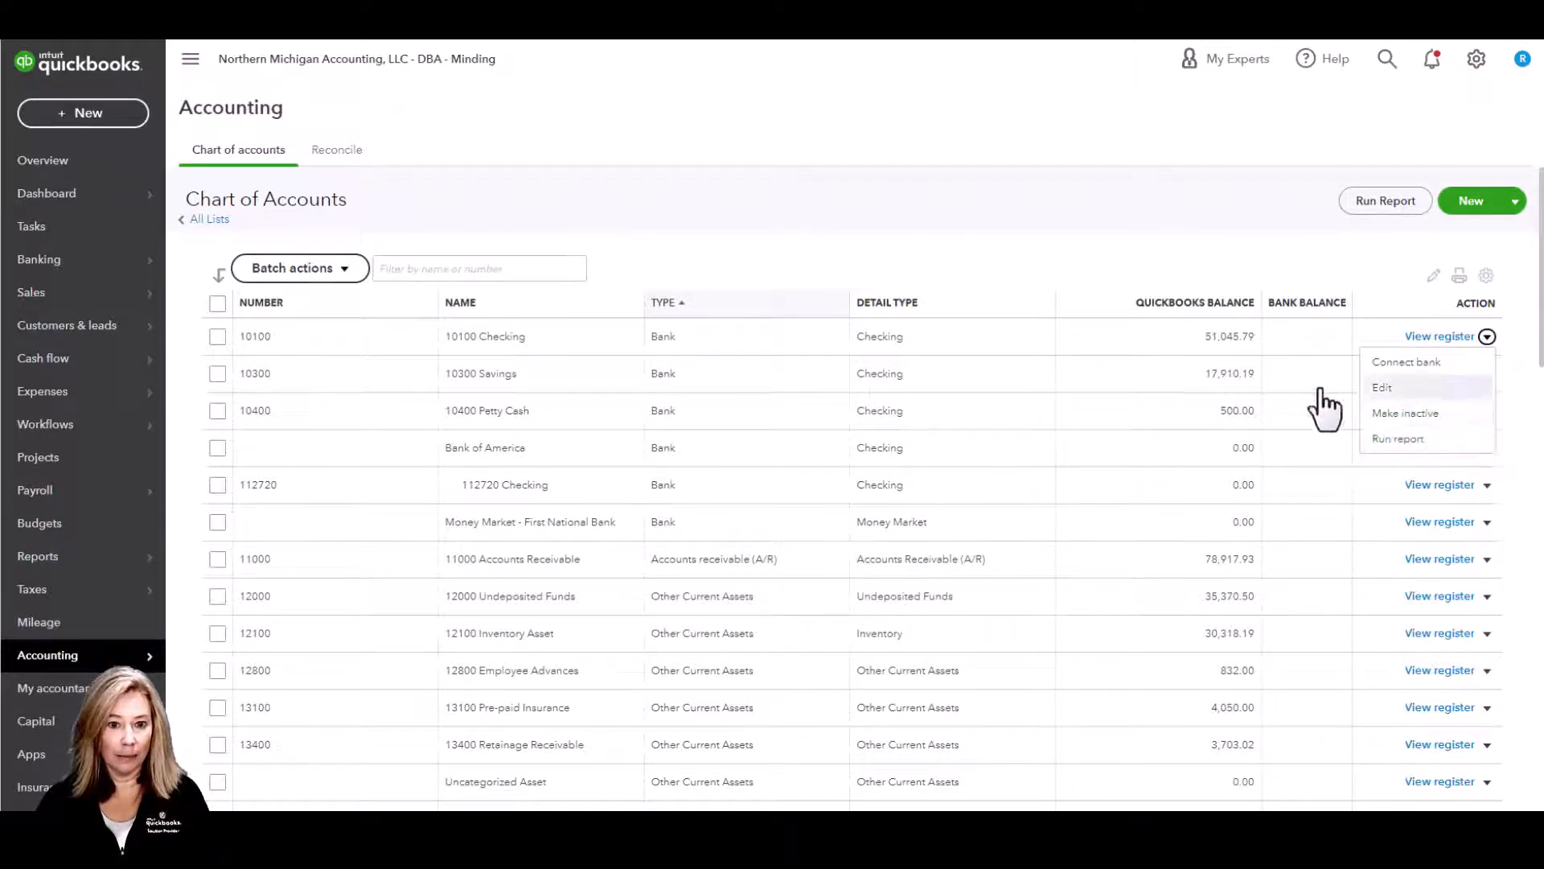
click(1098, 223)
- Sort the chart of accounts by name, and re-sort it by account number
click(483, 302)
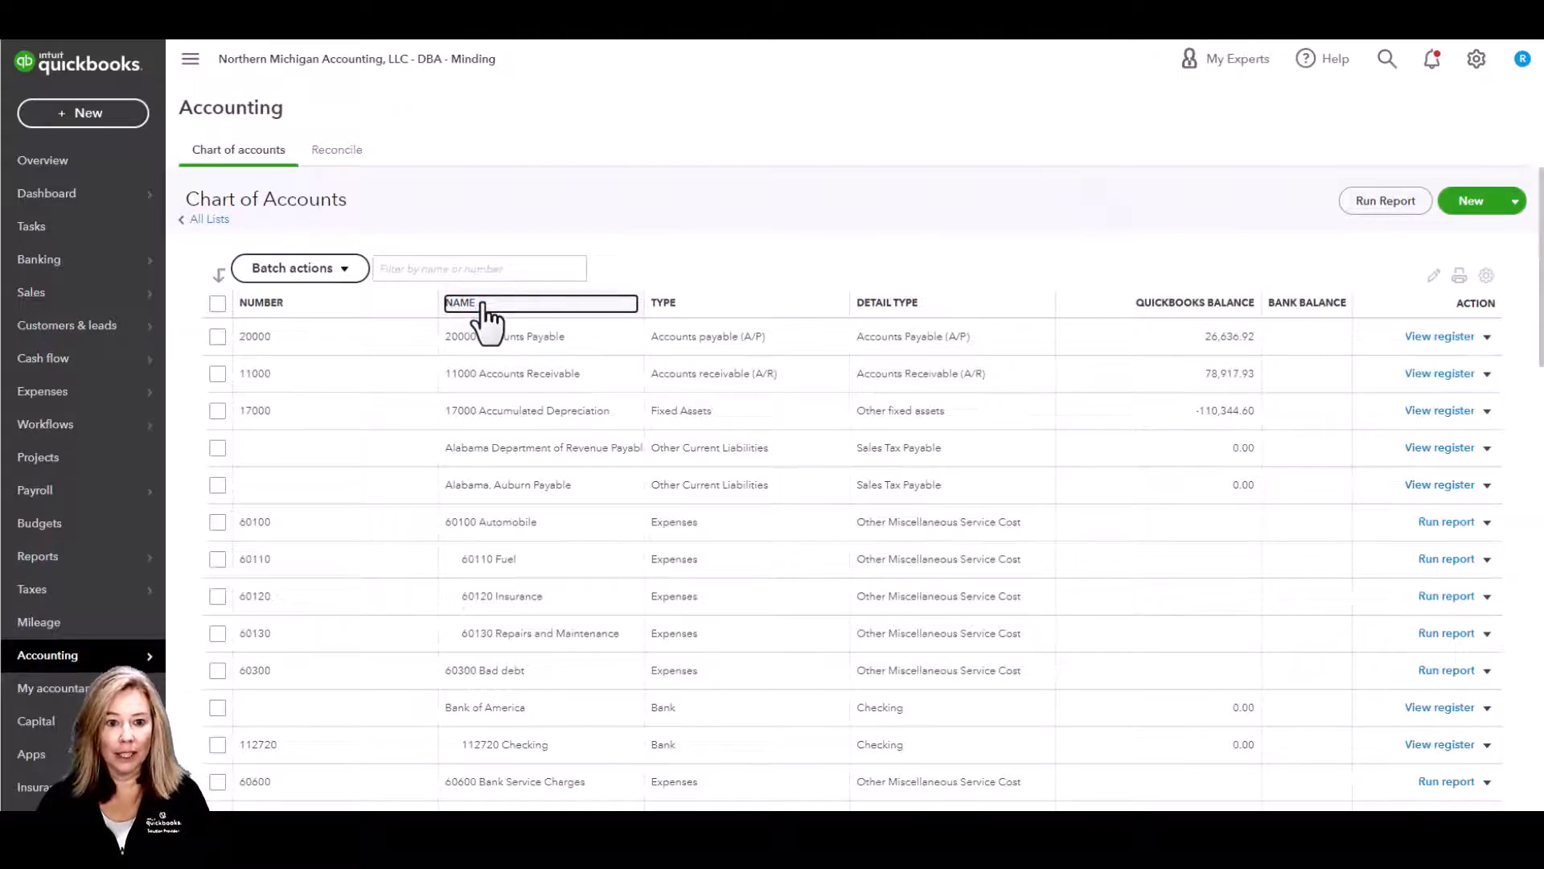
click(291, 304)
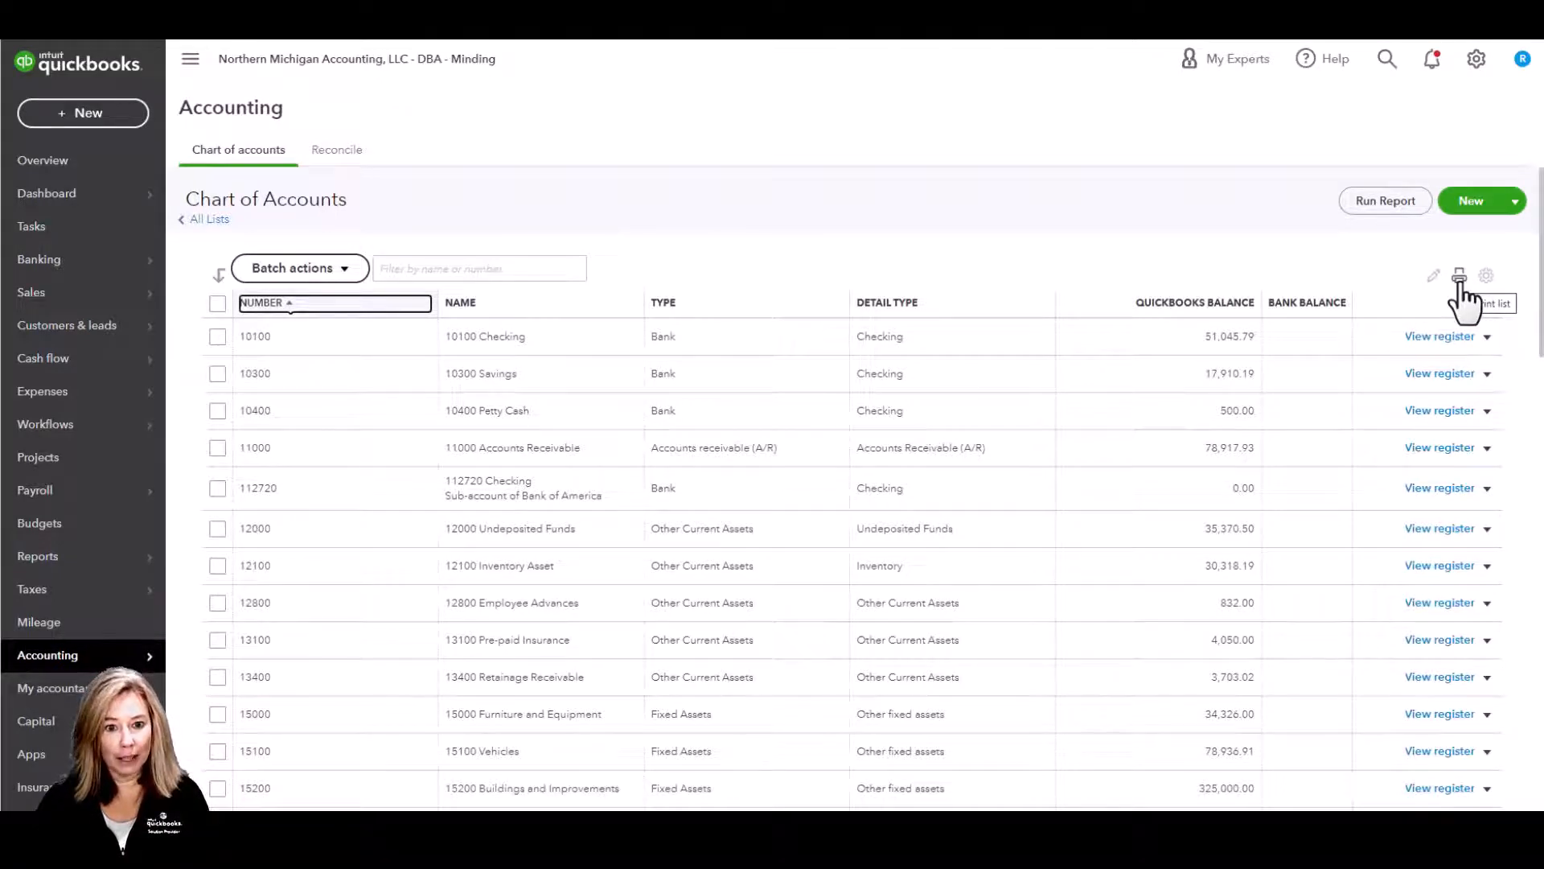
- Run the Account List report and examine its customization options for columns, filters and header/footer without changing them
click(1384, 203)
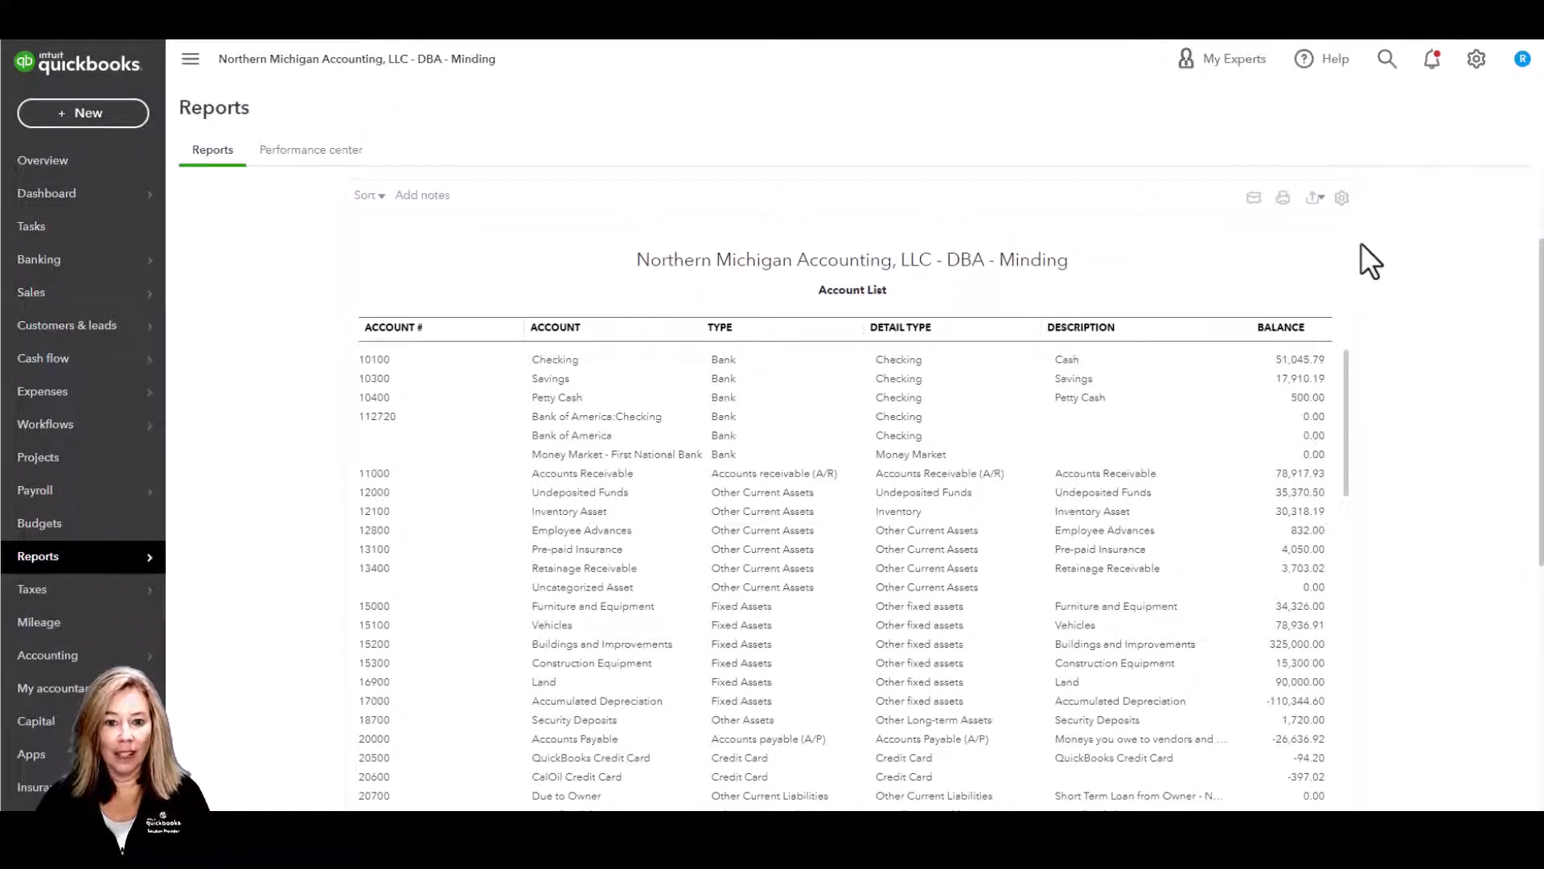
click(1341, 198)
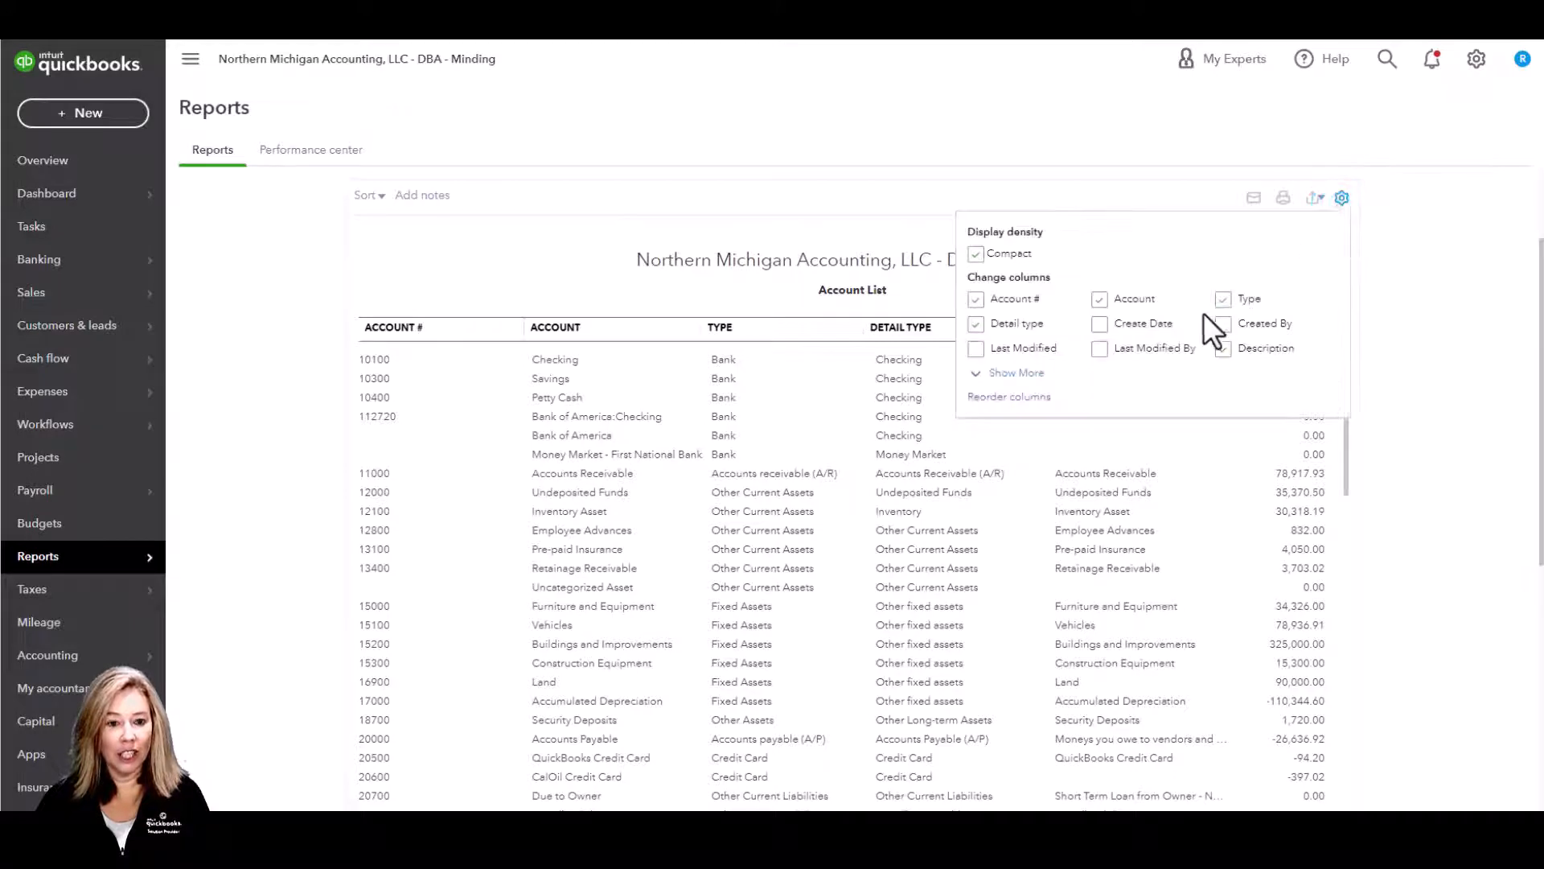
click(1007, 397)
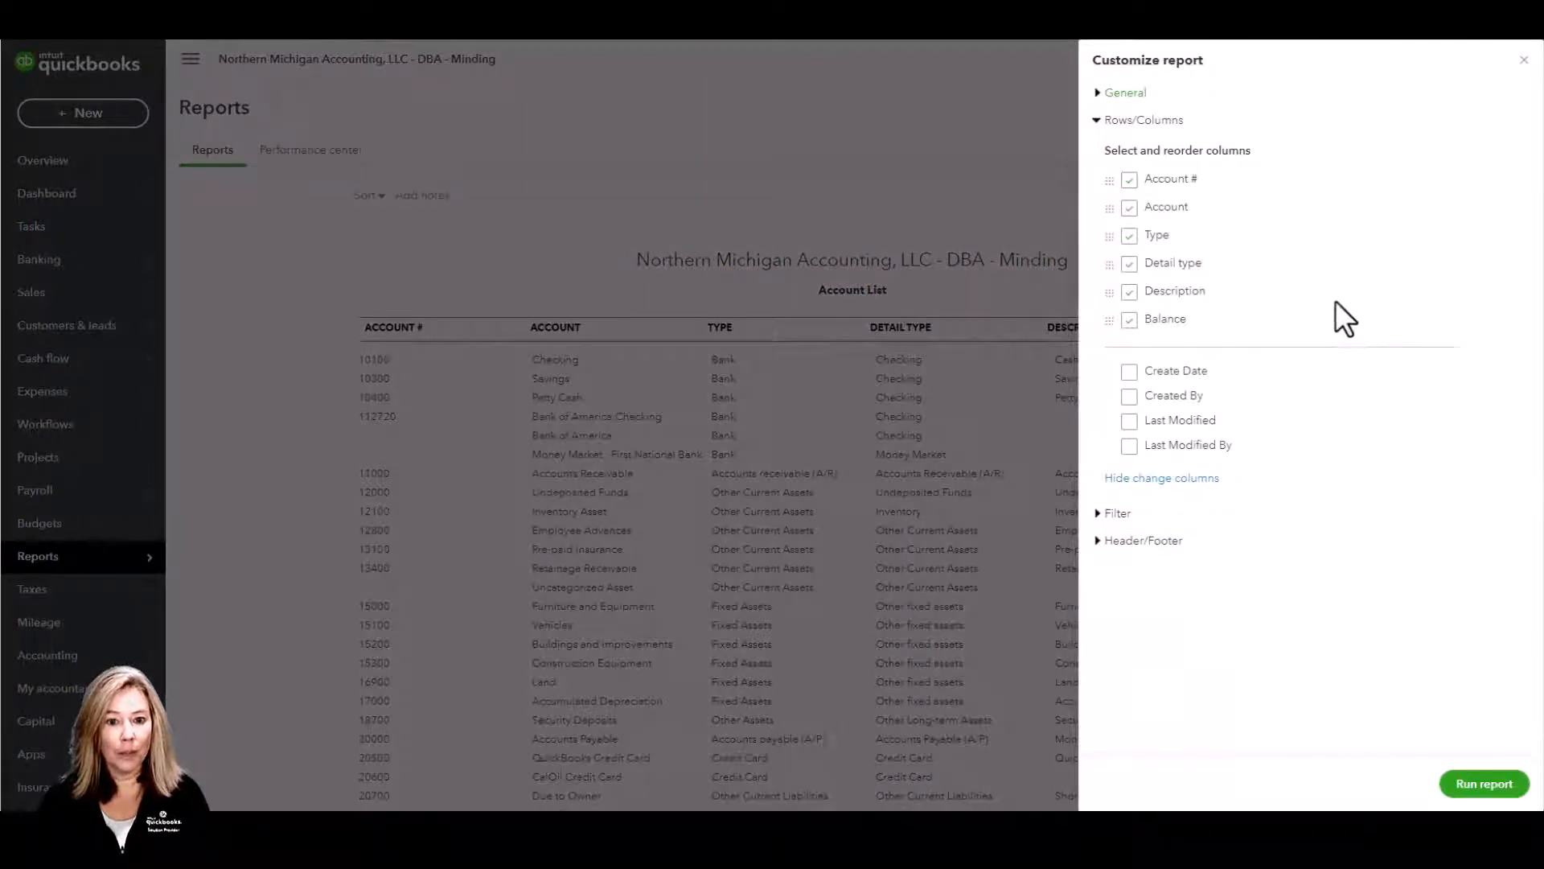
click(1117, 514)
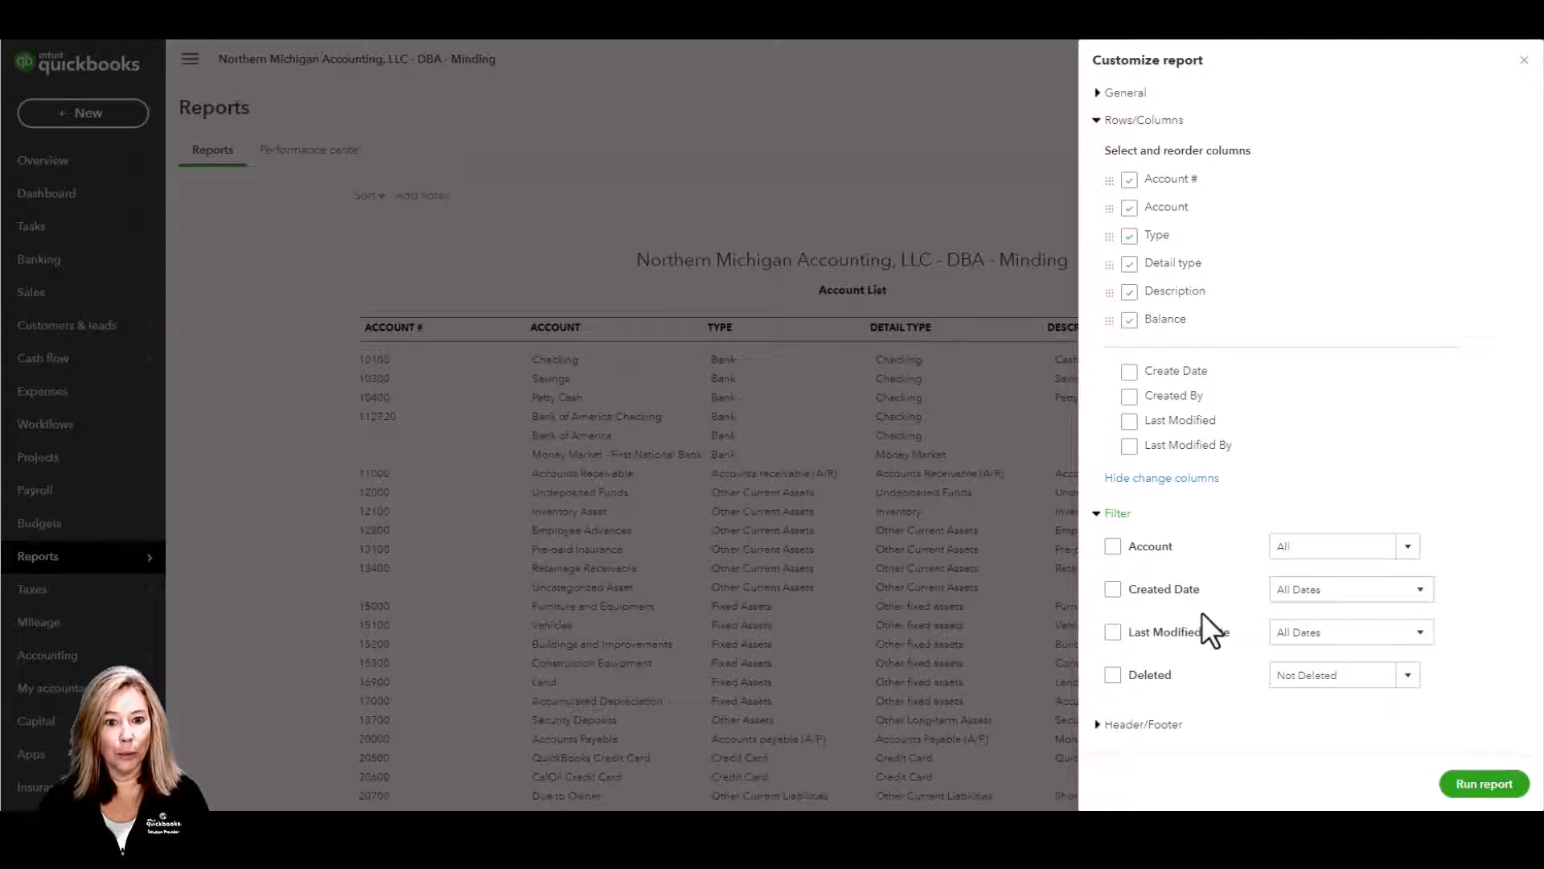
click(1158, 725)
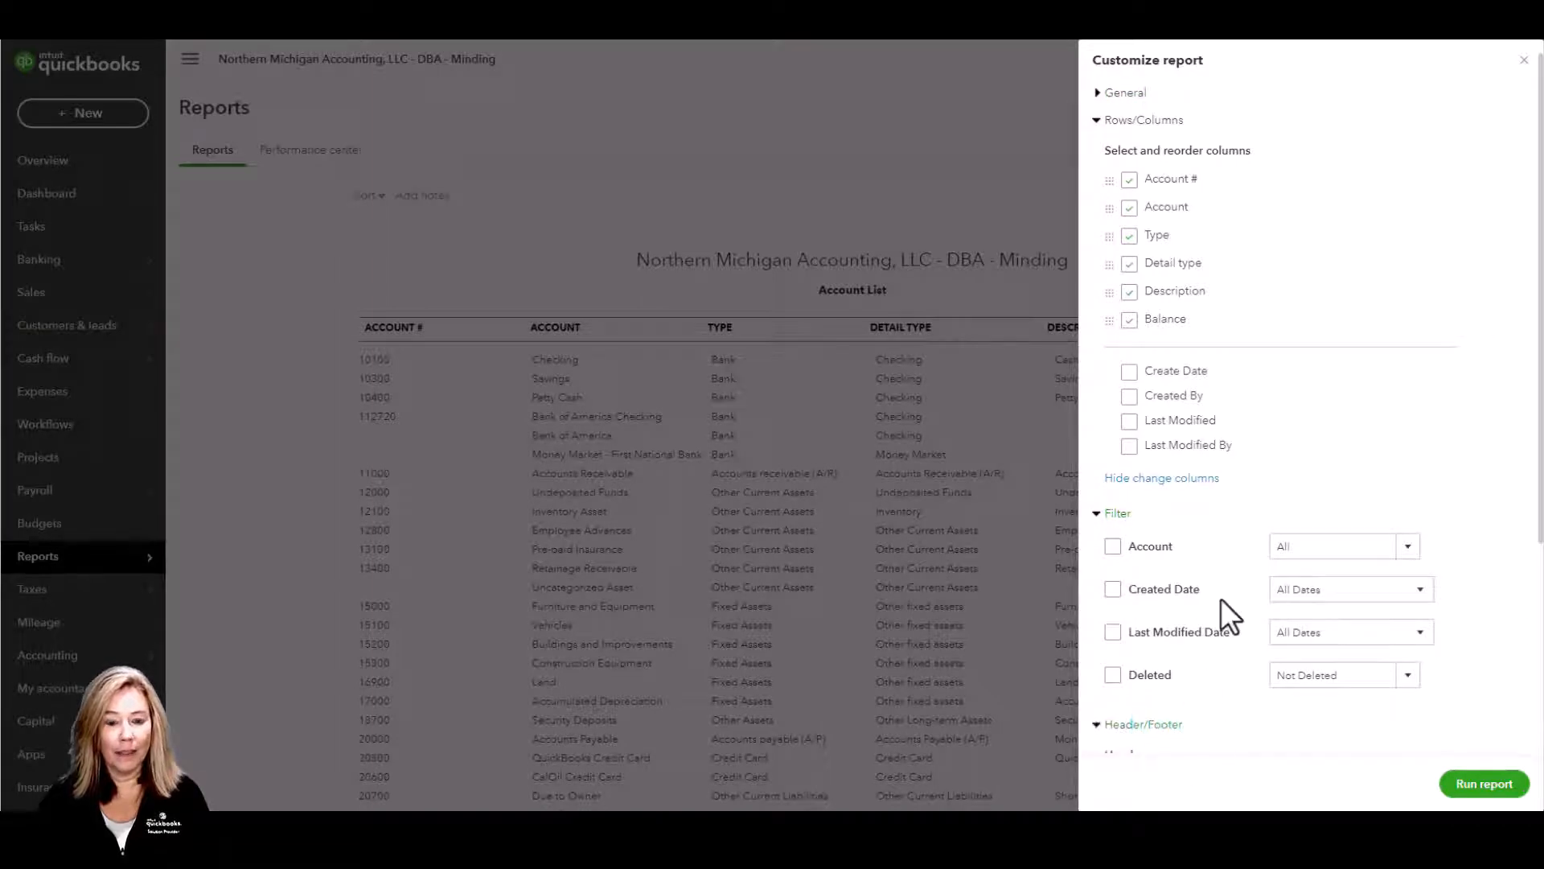
scroll(1220, 597, down, 4)
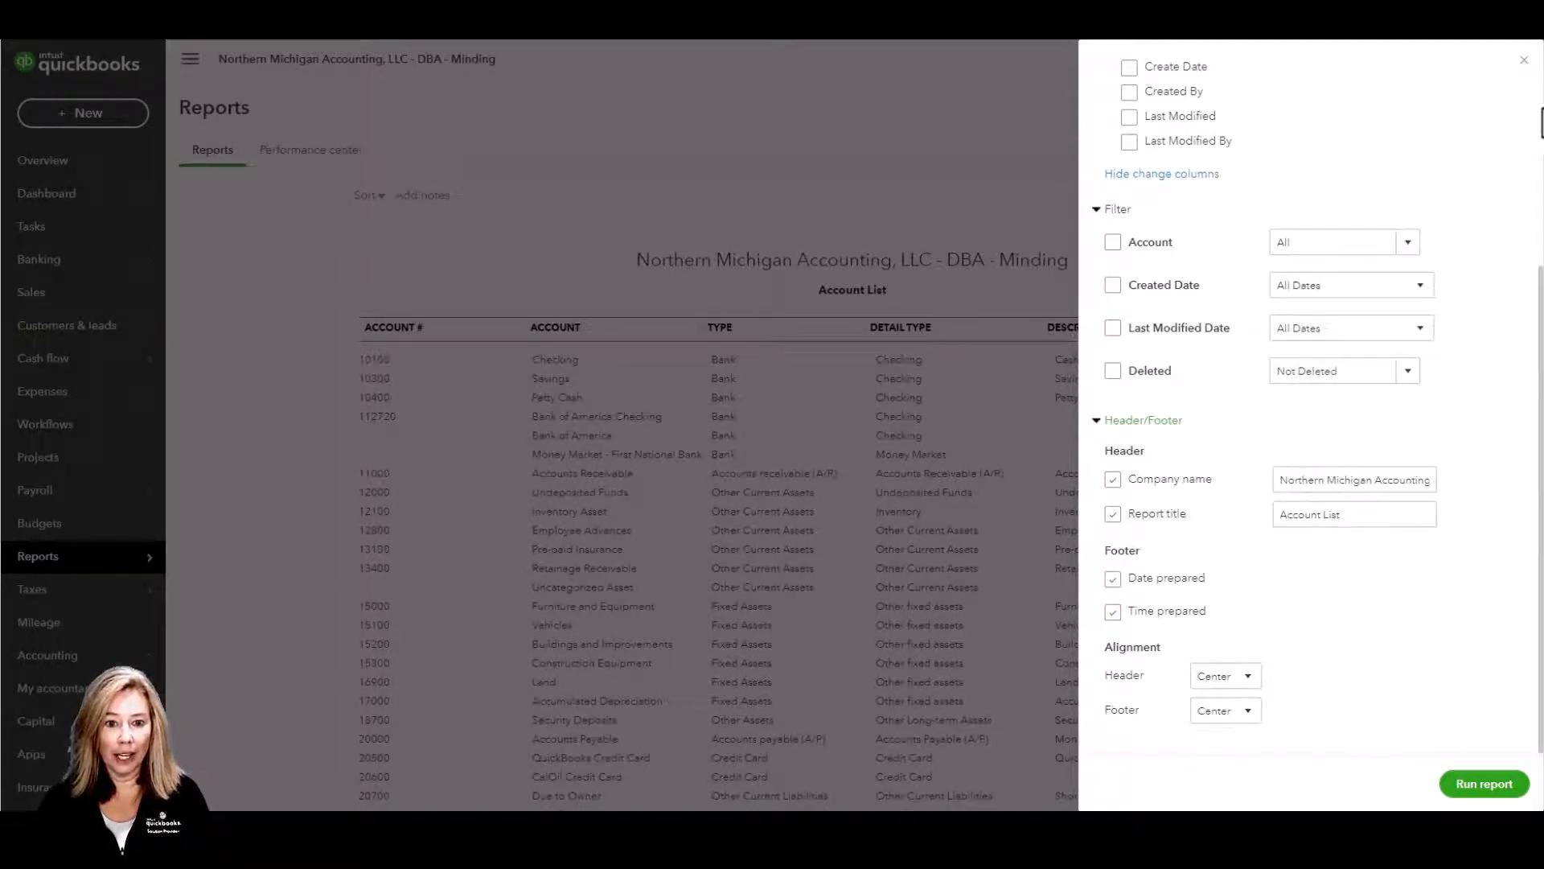
click(1523, 61)
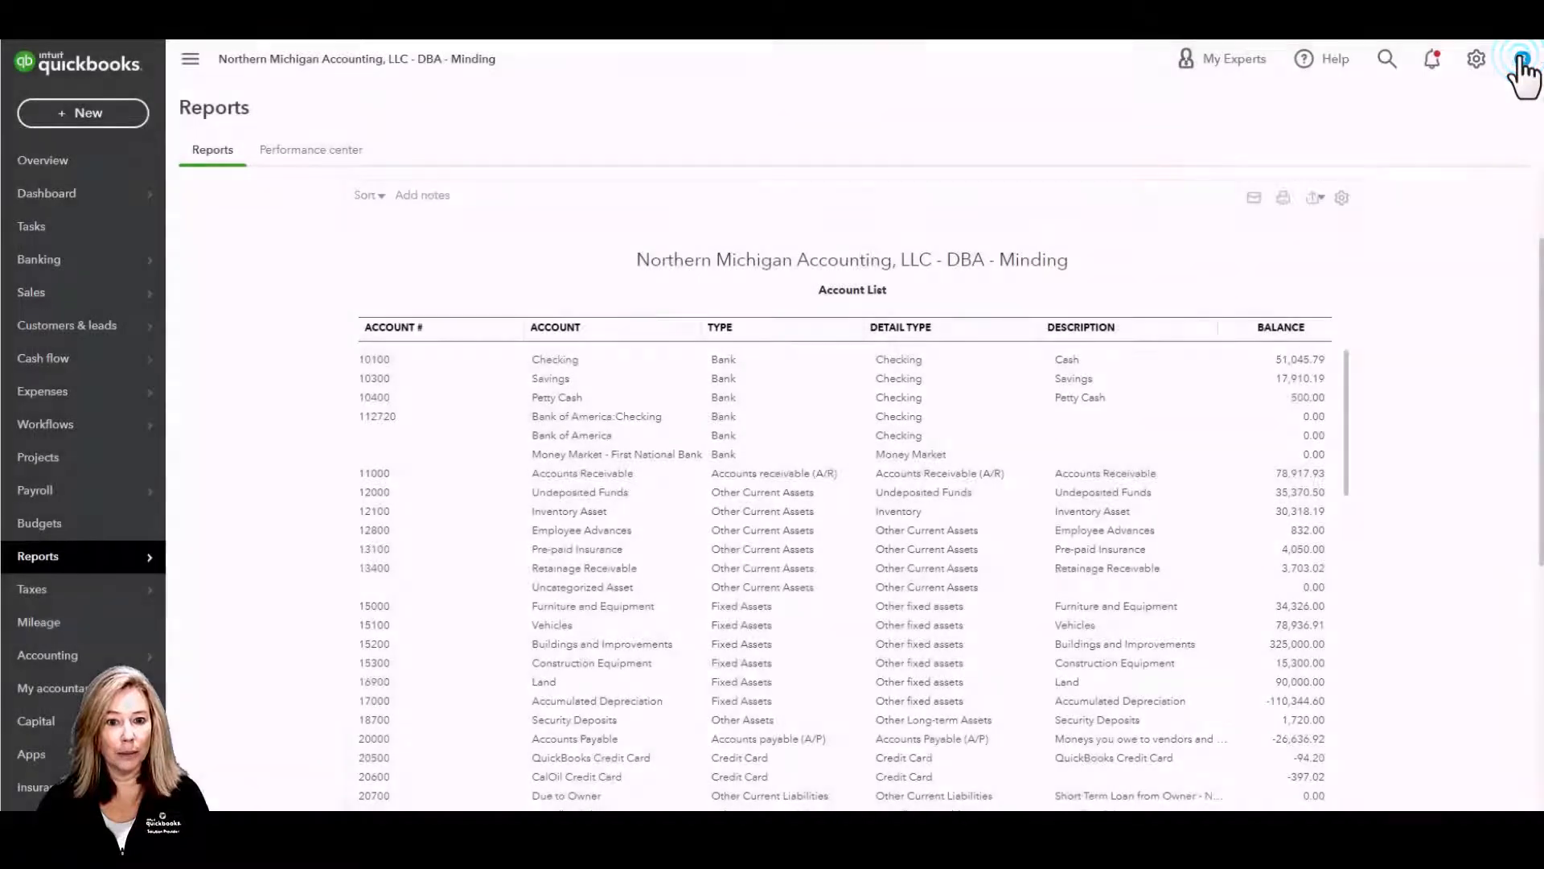
- Check the export formats of the Account List report and preview its printout without printing
click(1314, 199)
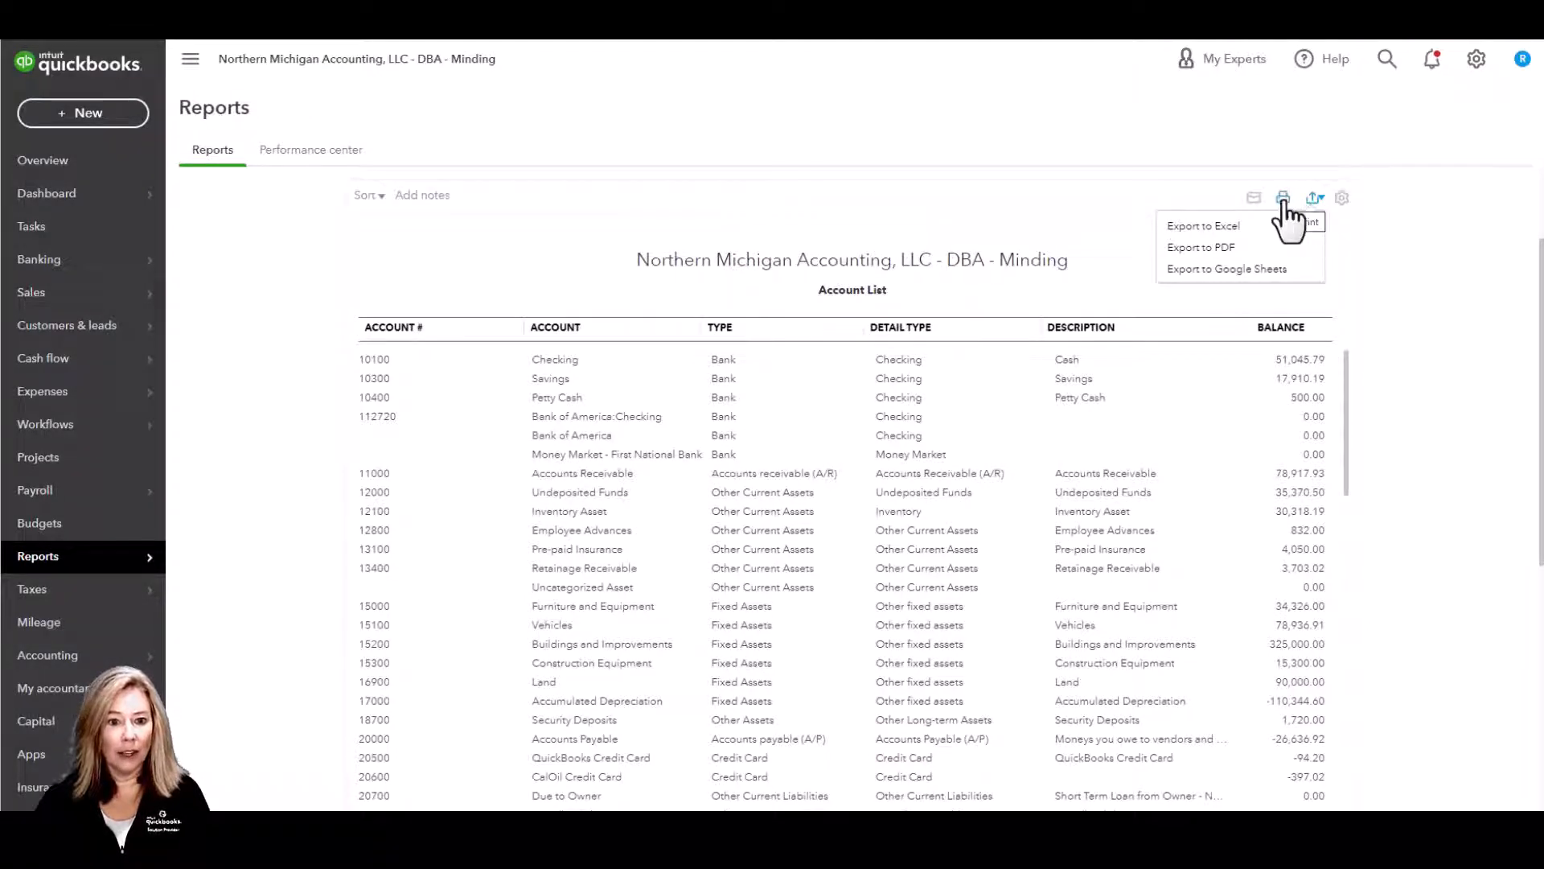
click(1284, 199)
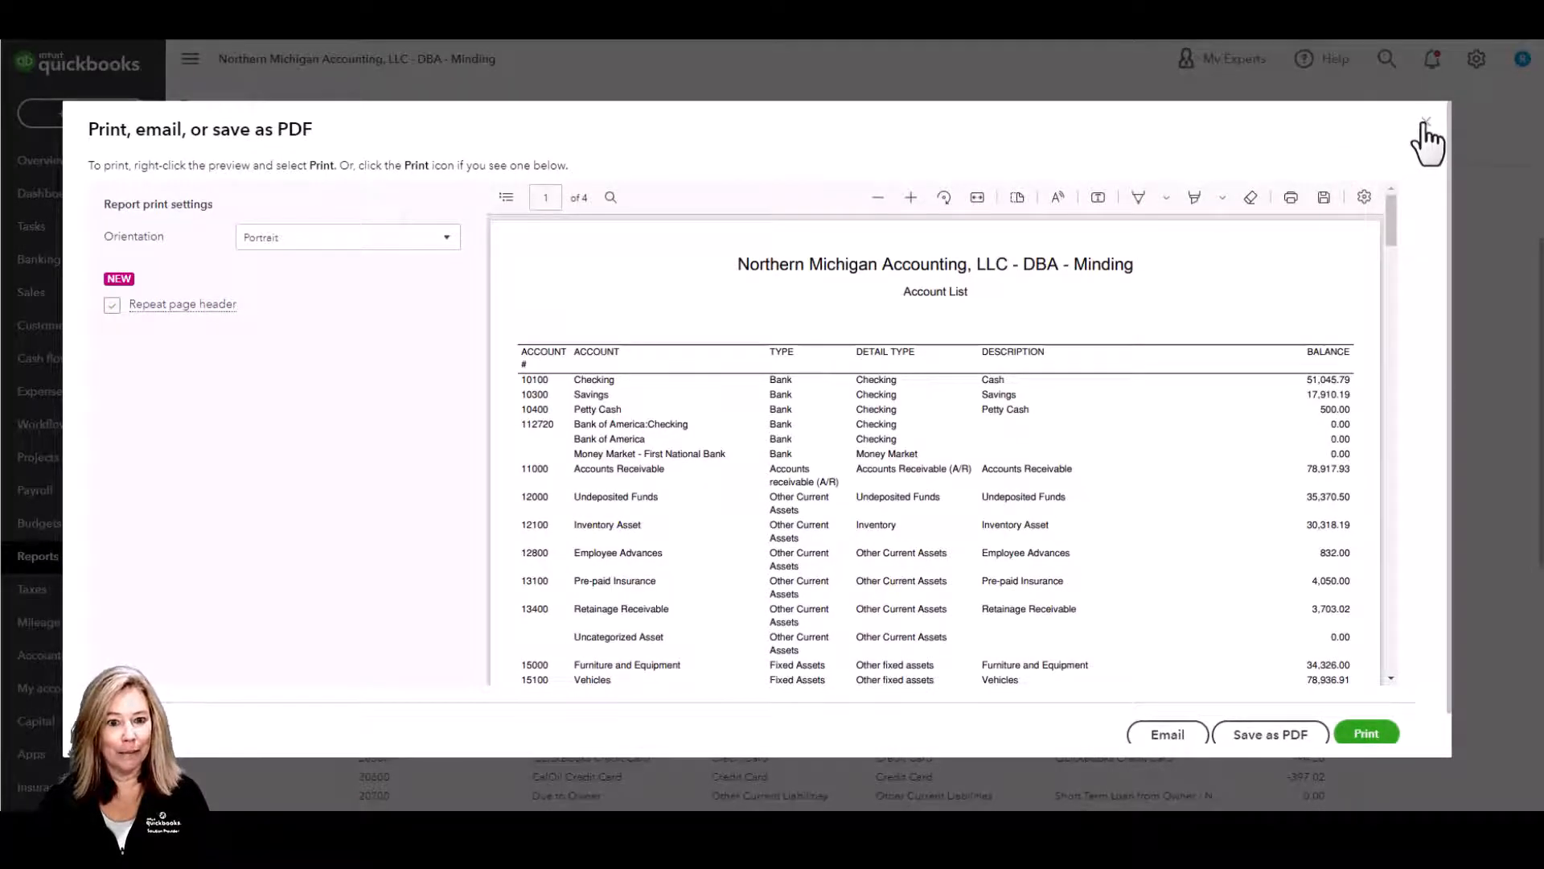
click(1426, 128)
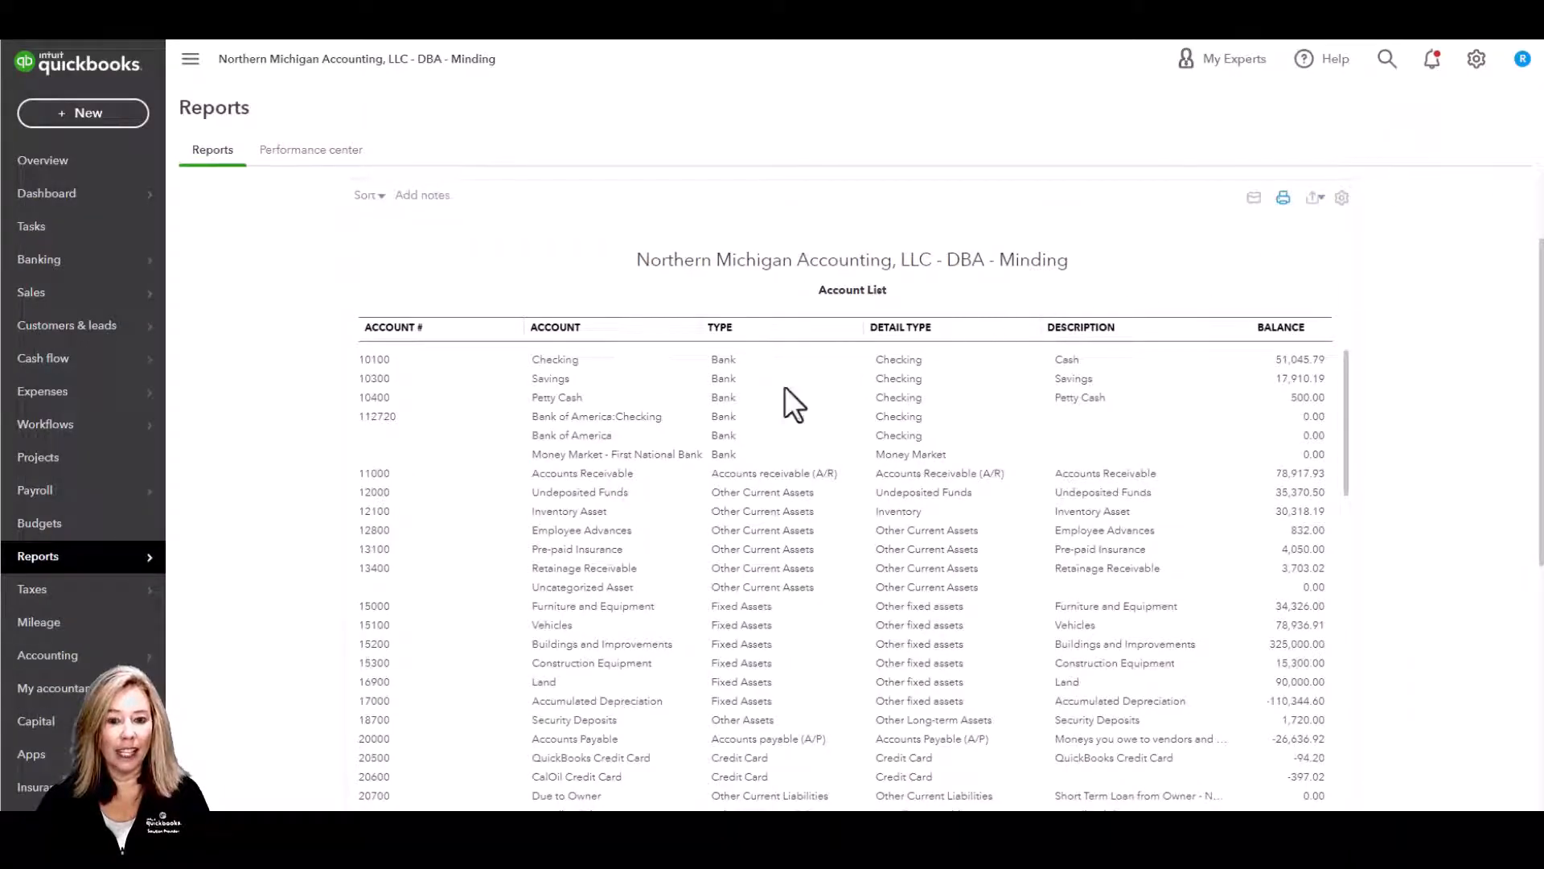
- View the Checking account's details from the Account List report and close them without changes
click(556, 363)
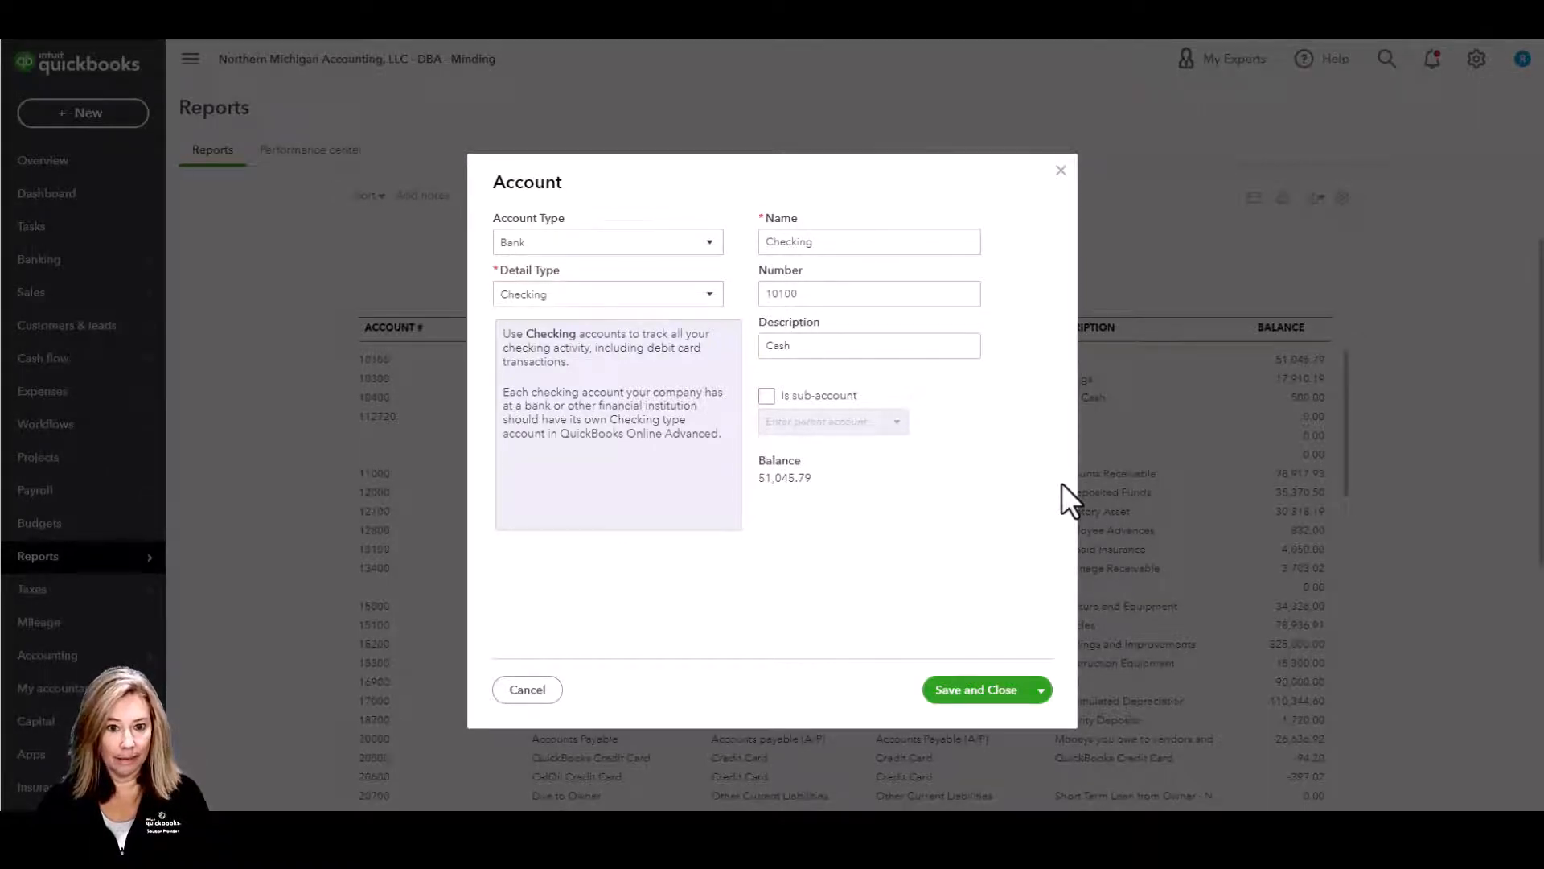
click(1061, 170)
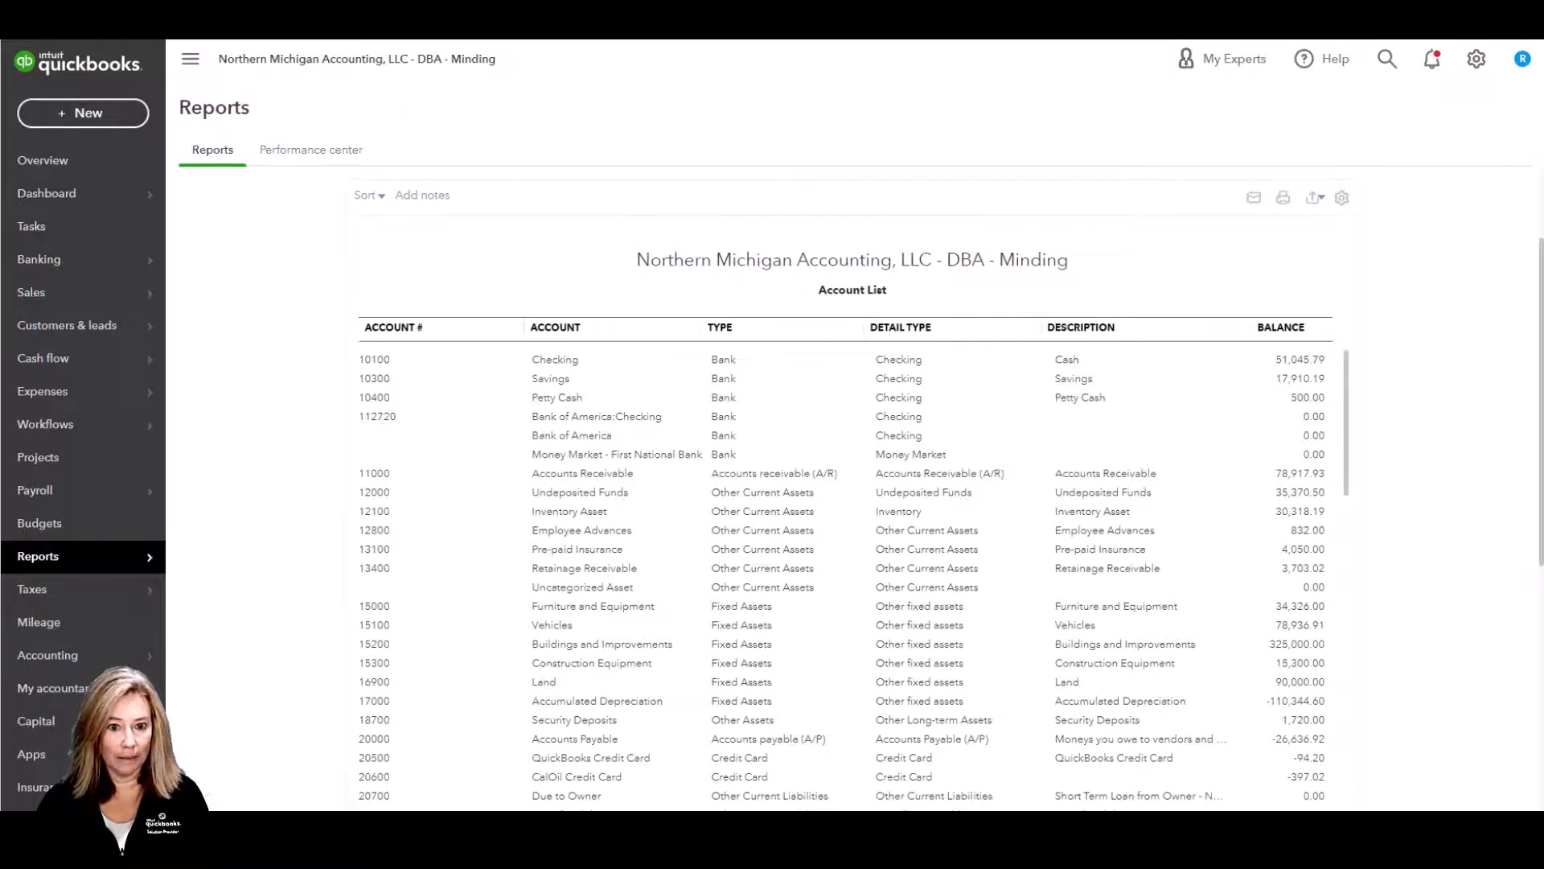
- Return to the chart of accounts and start a new account with the account type Other Expense
click(20, 21)
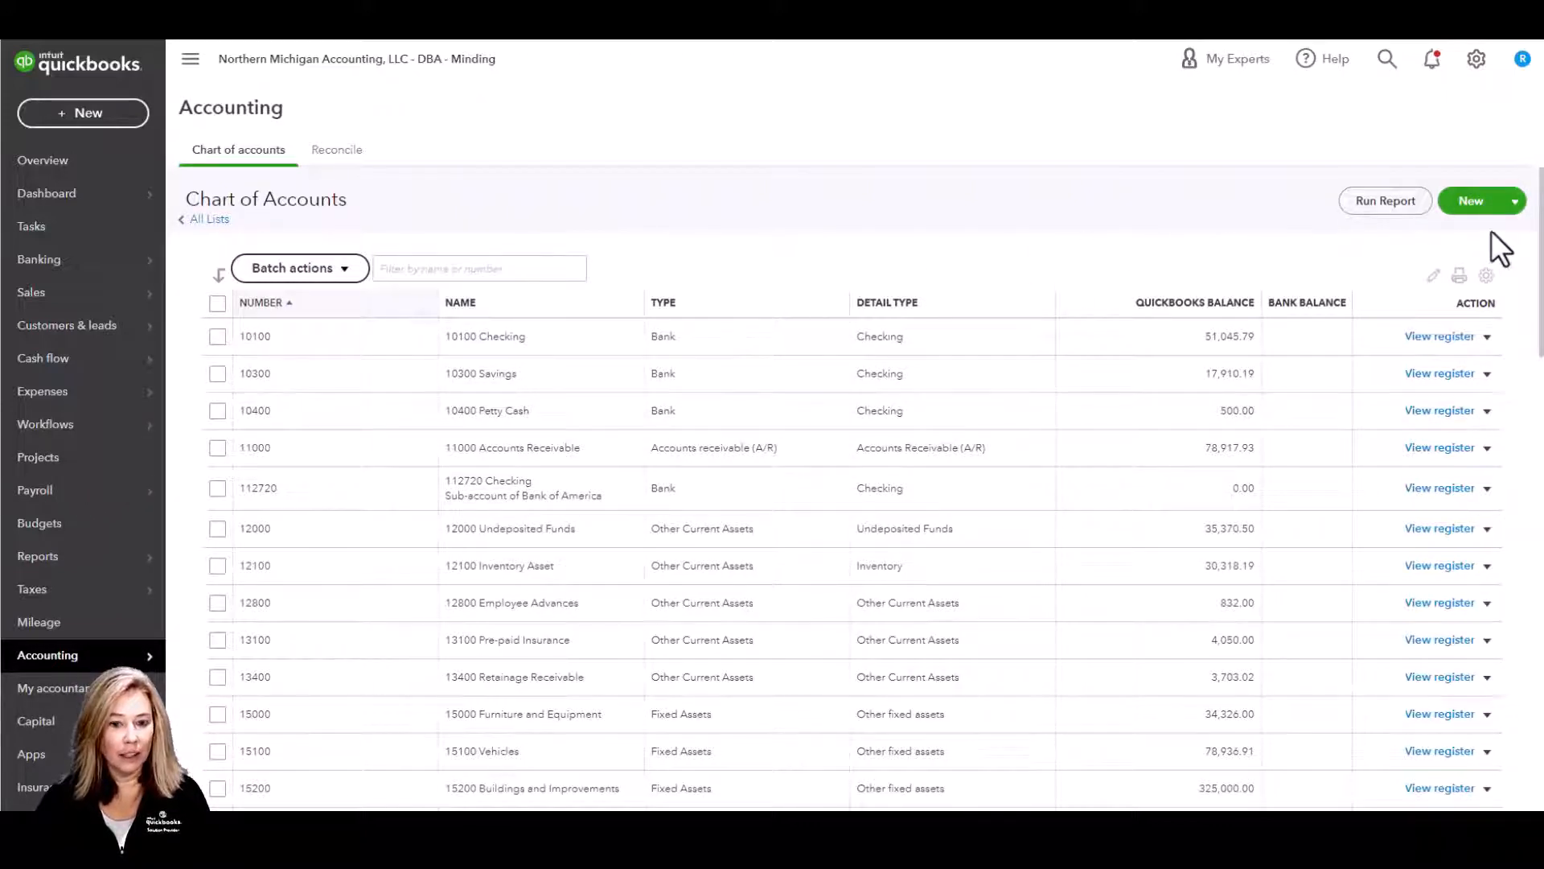
click(1514, 202)
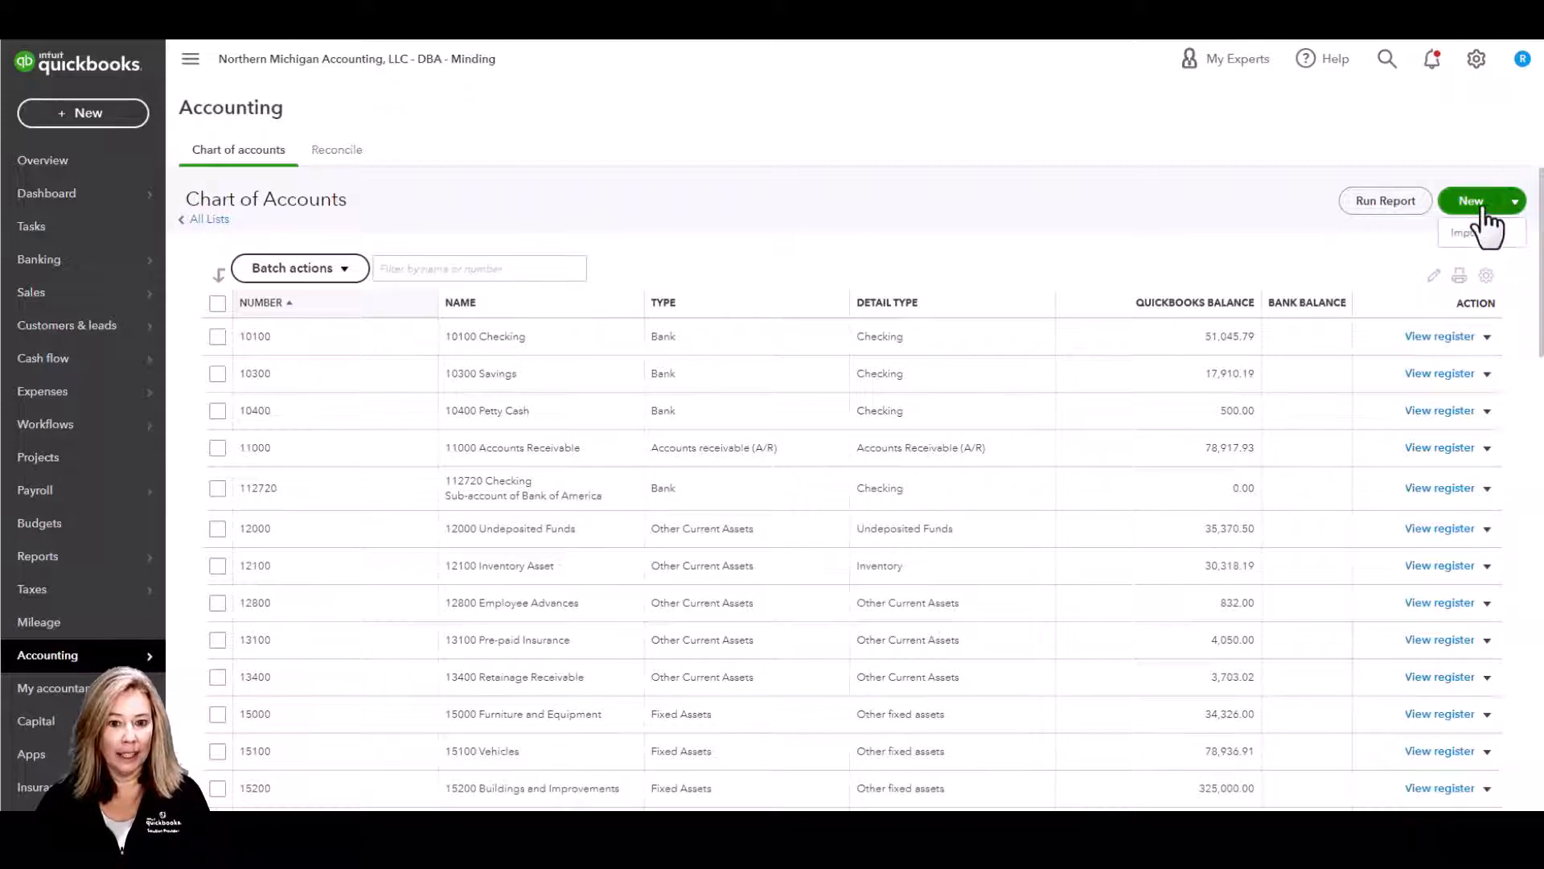
click(1479, 203)
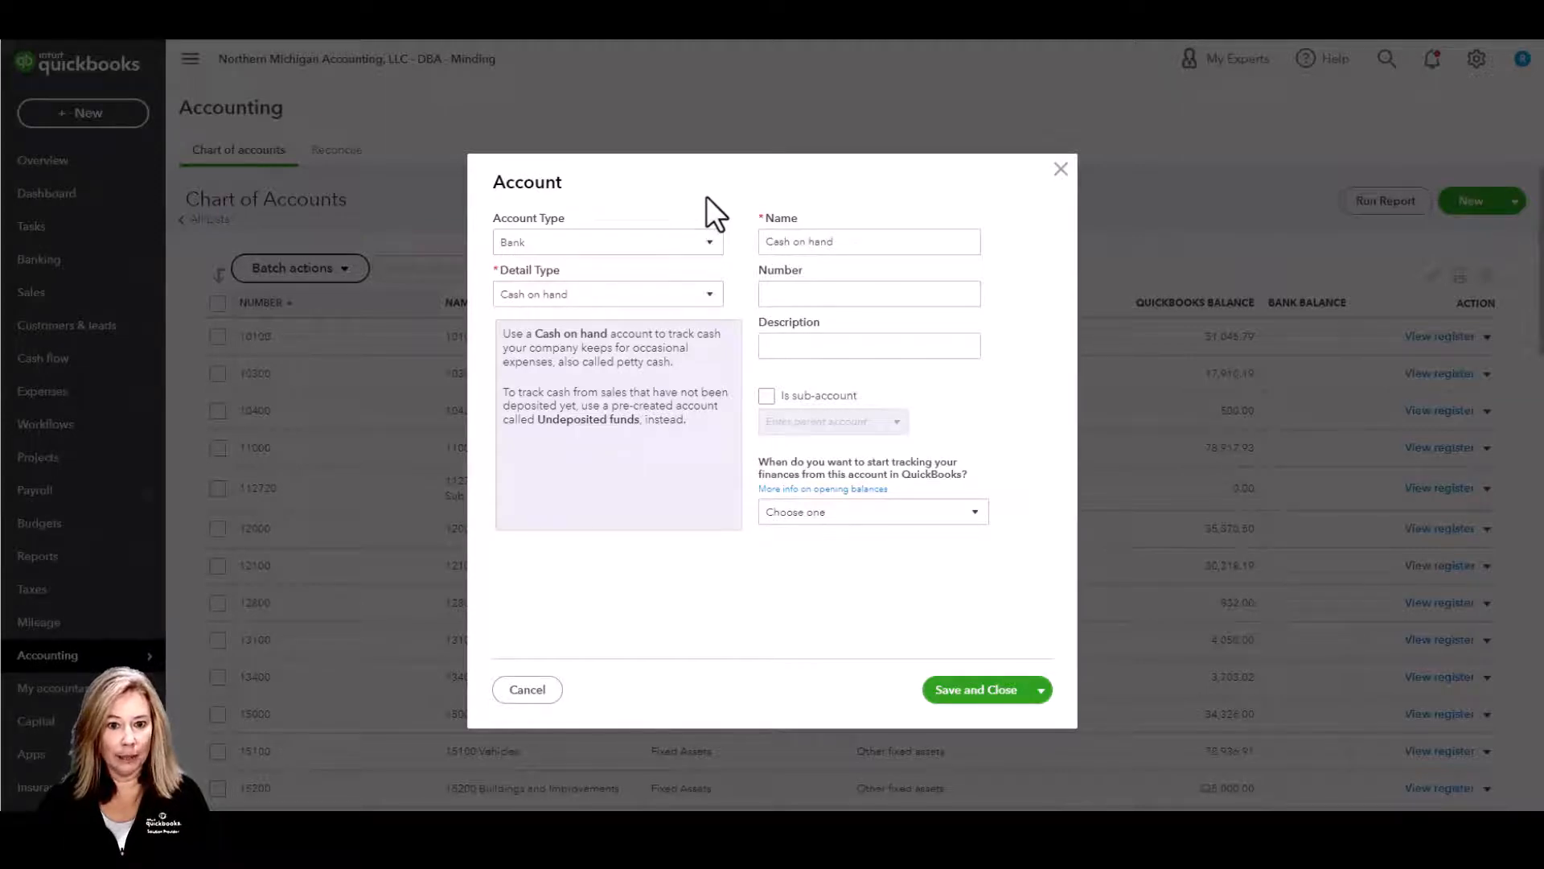
click(711, 242)
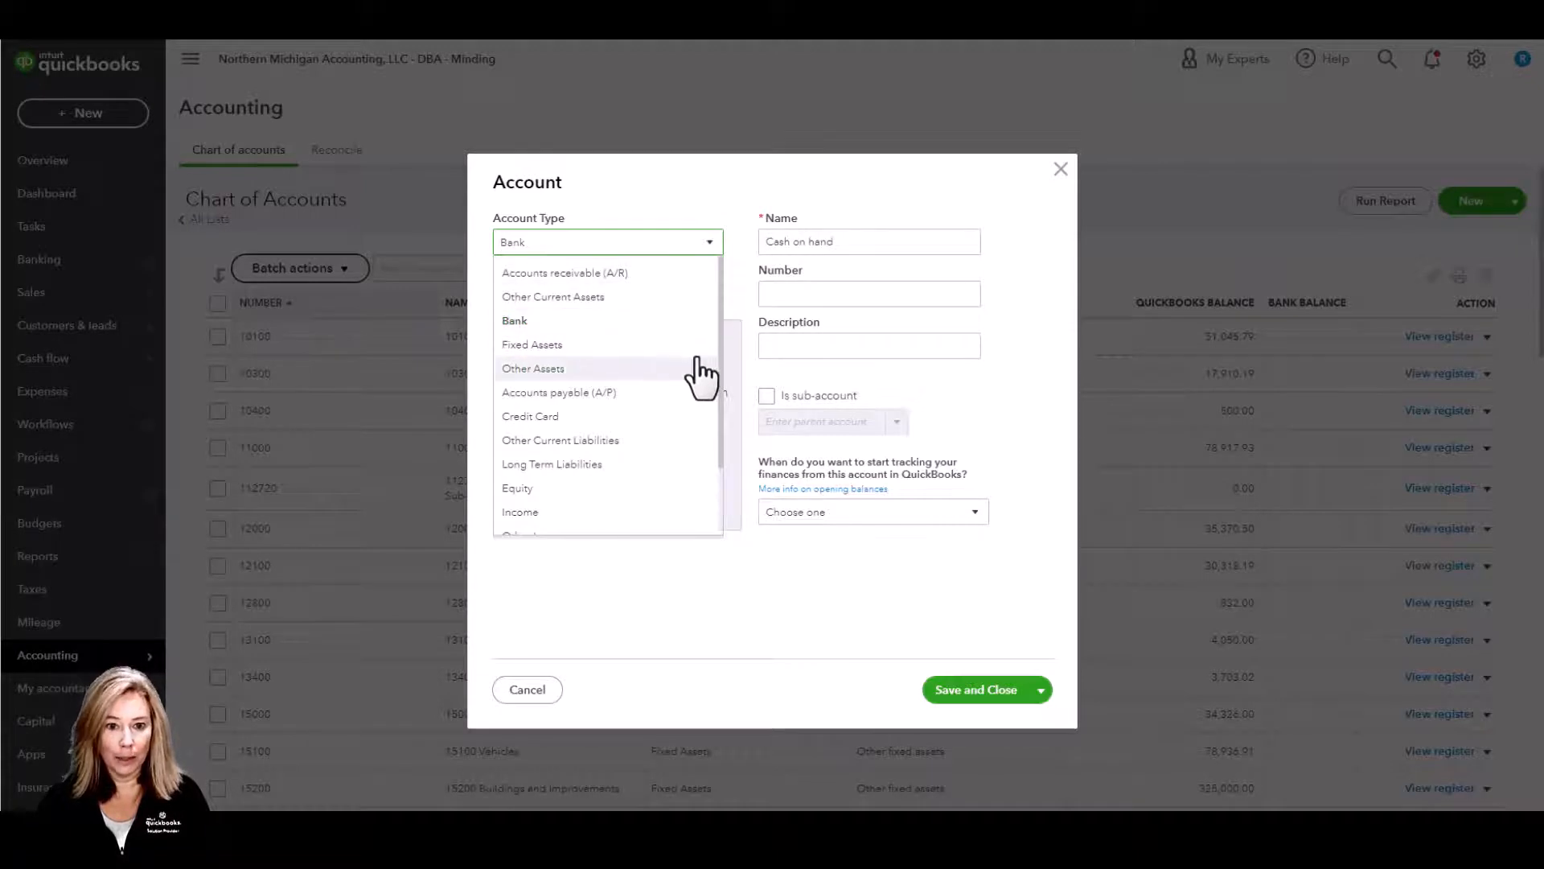
scroll(698, 374, down, 2)
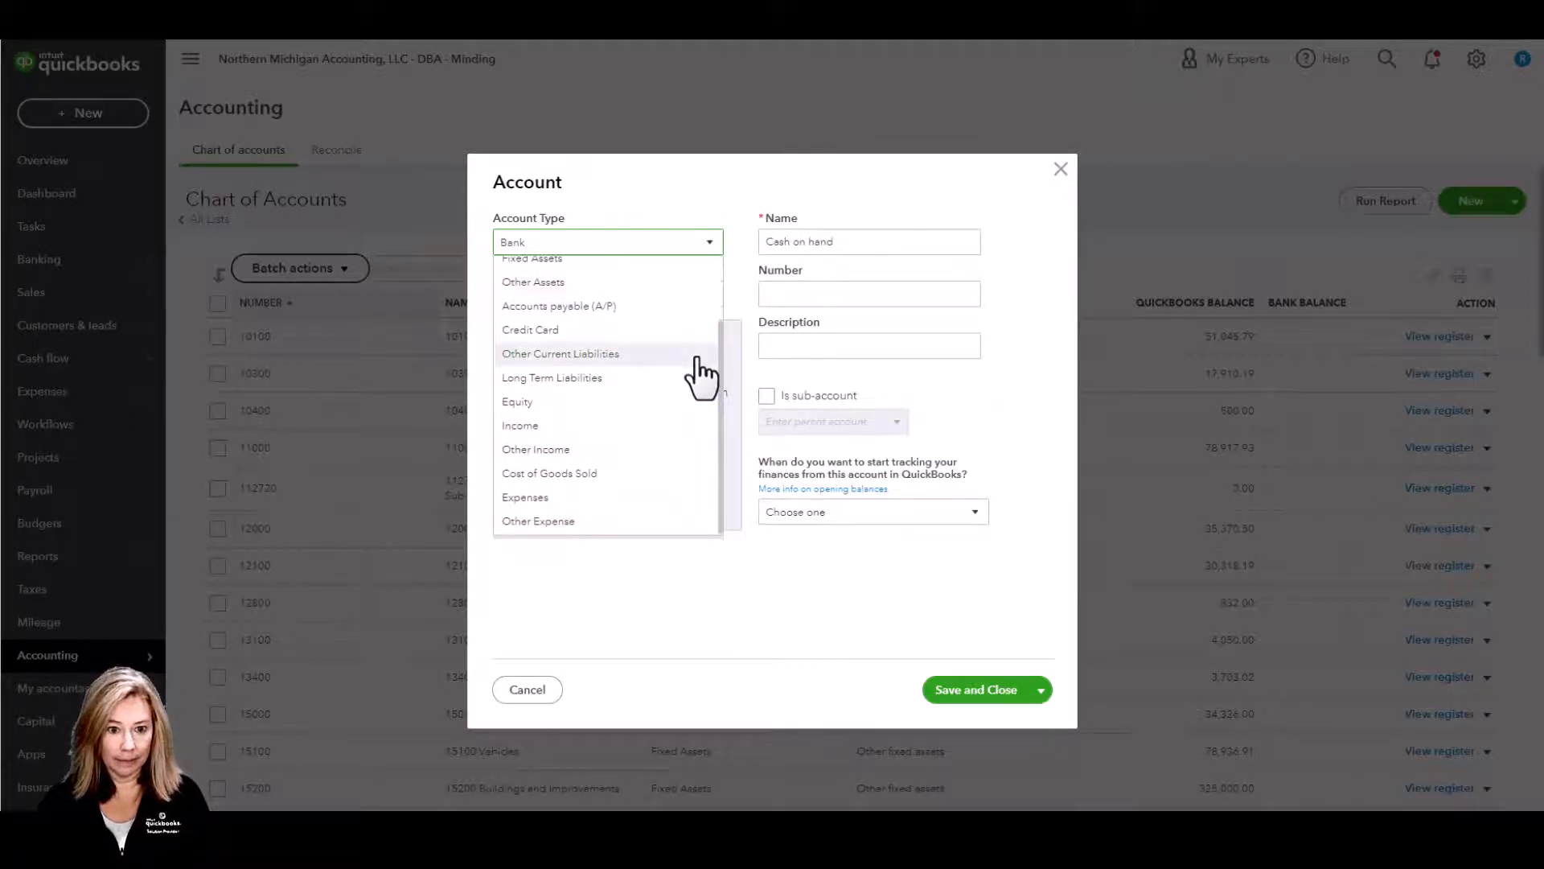
click(677, 523)
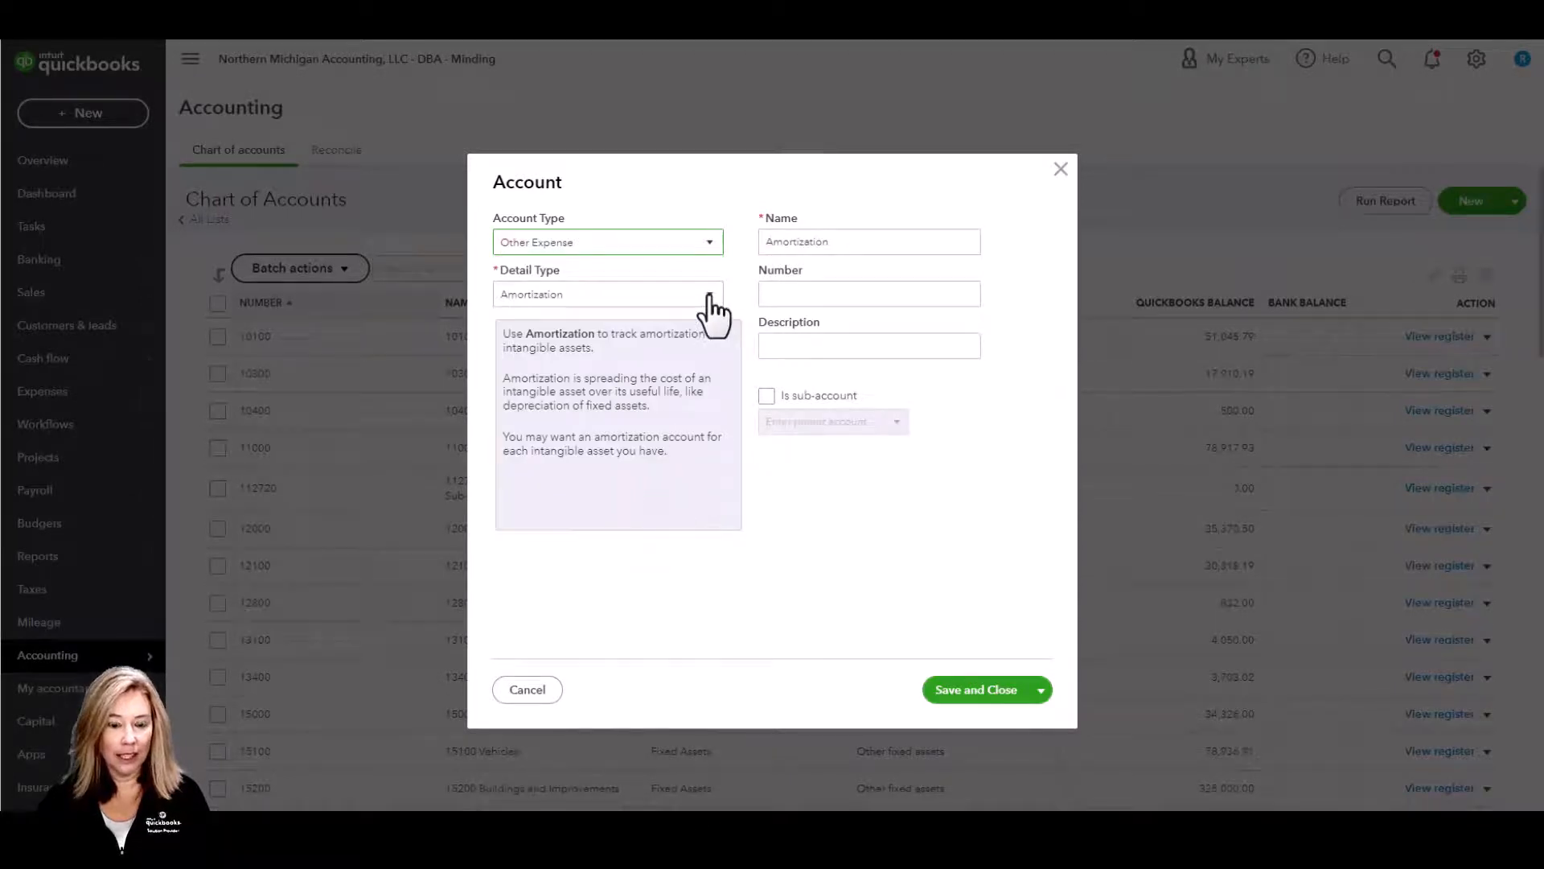
- Set the new account's detail type to Other Miscellaneous Expense
click(709, 296)
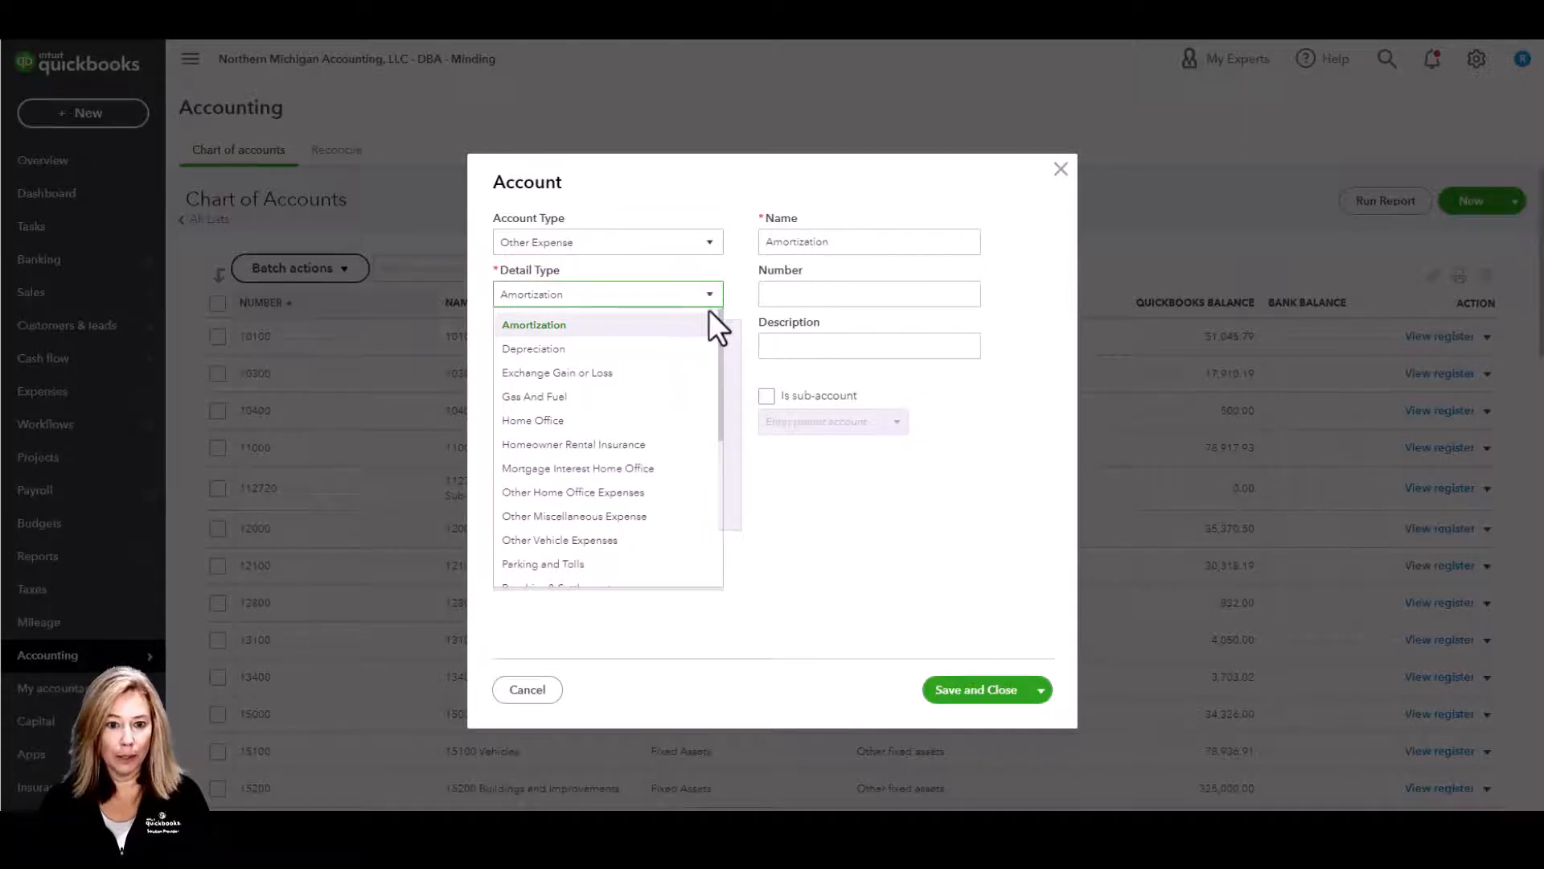
scroll(711, 330, down, 3)
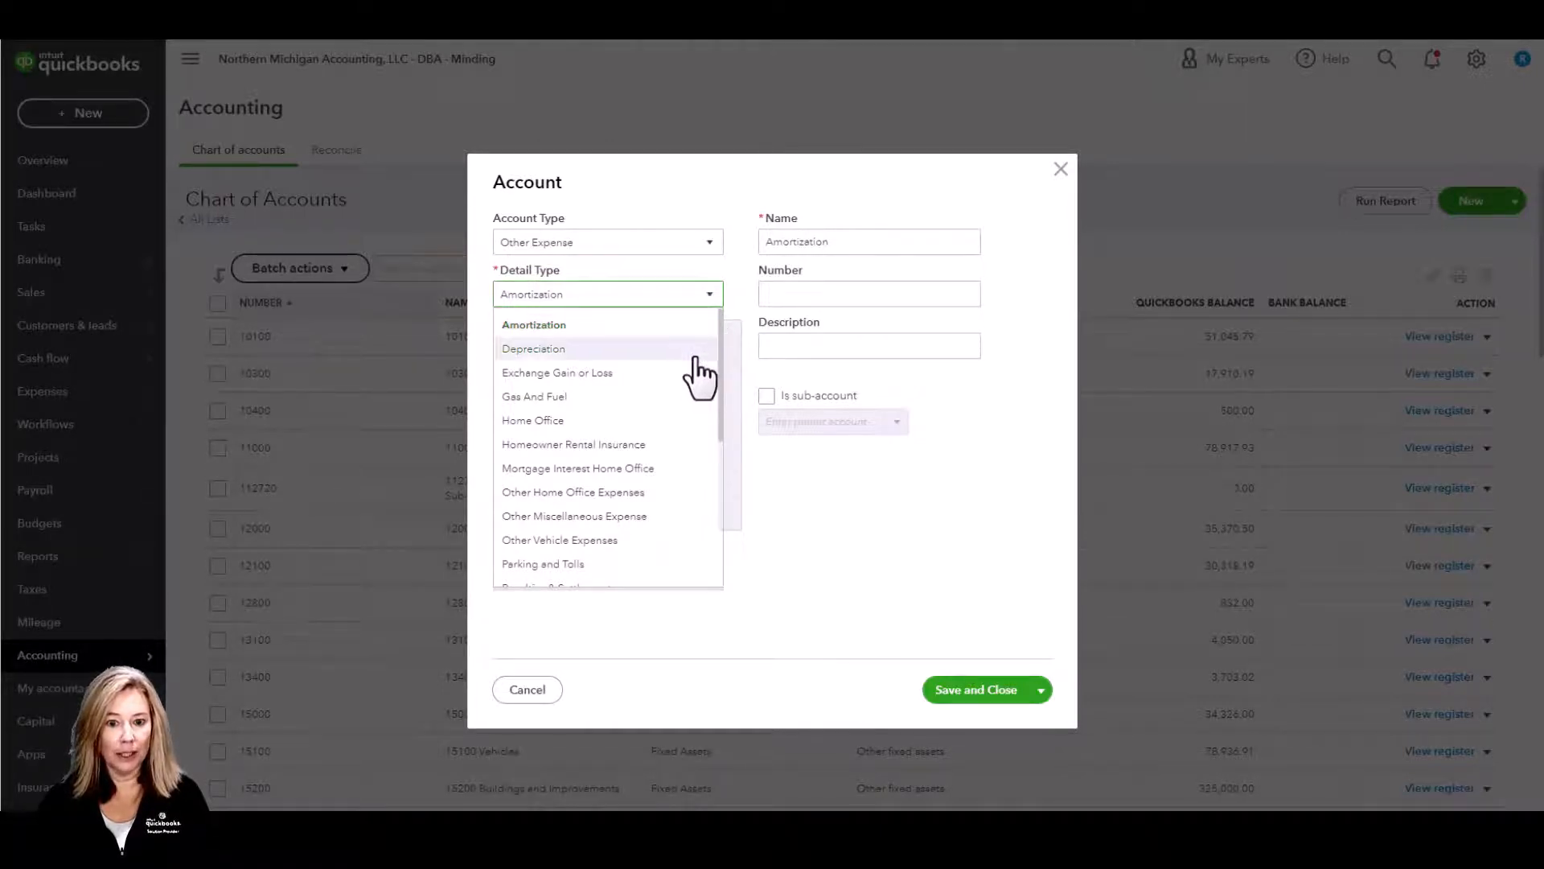
scroll(698, 377, down, 3)
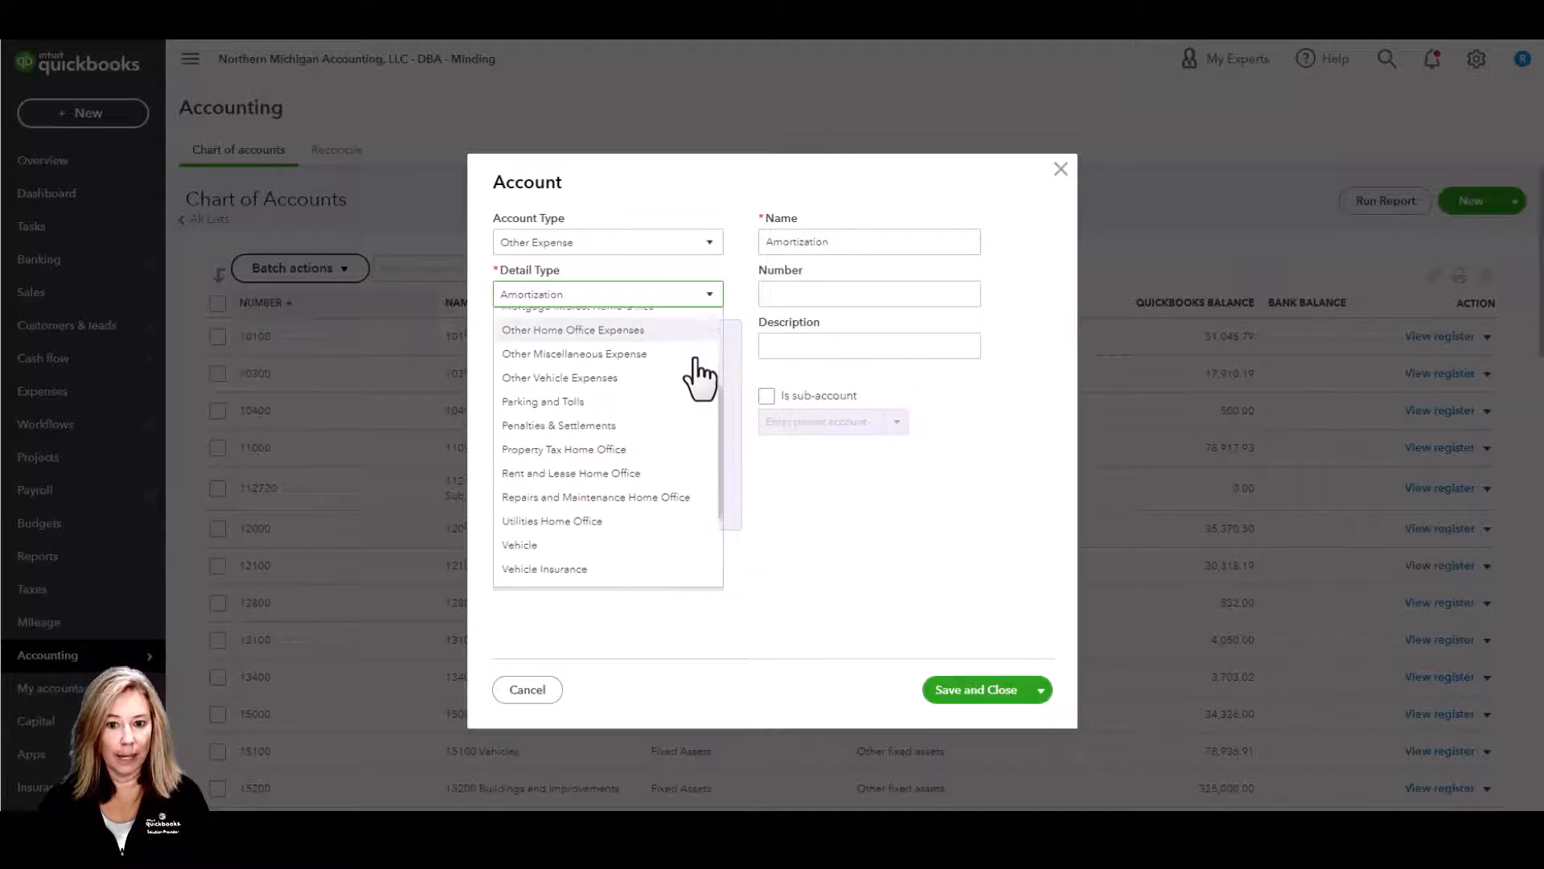
scroll(698, 376, down, 1)
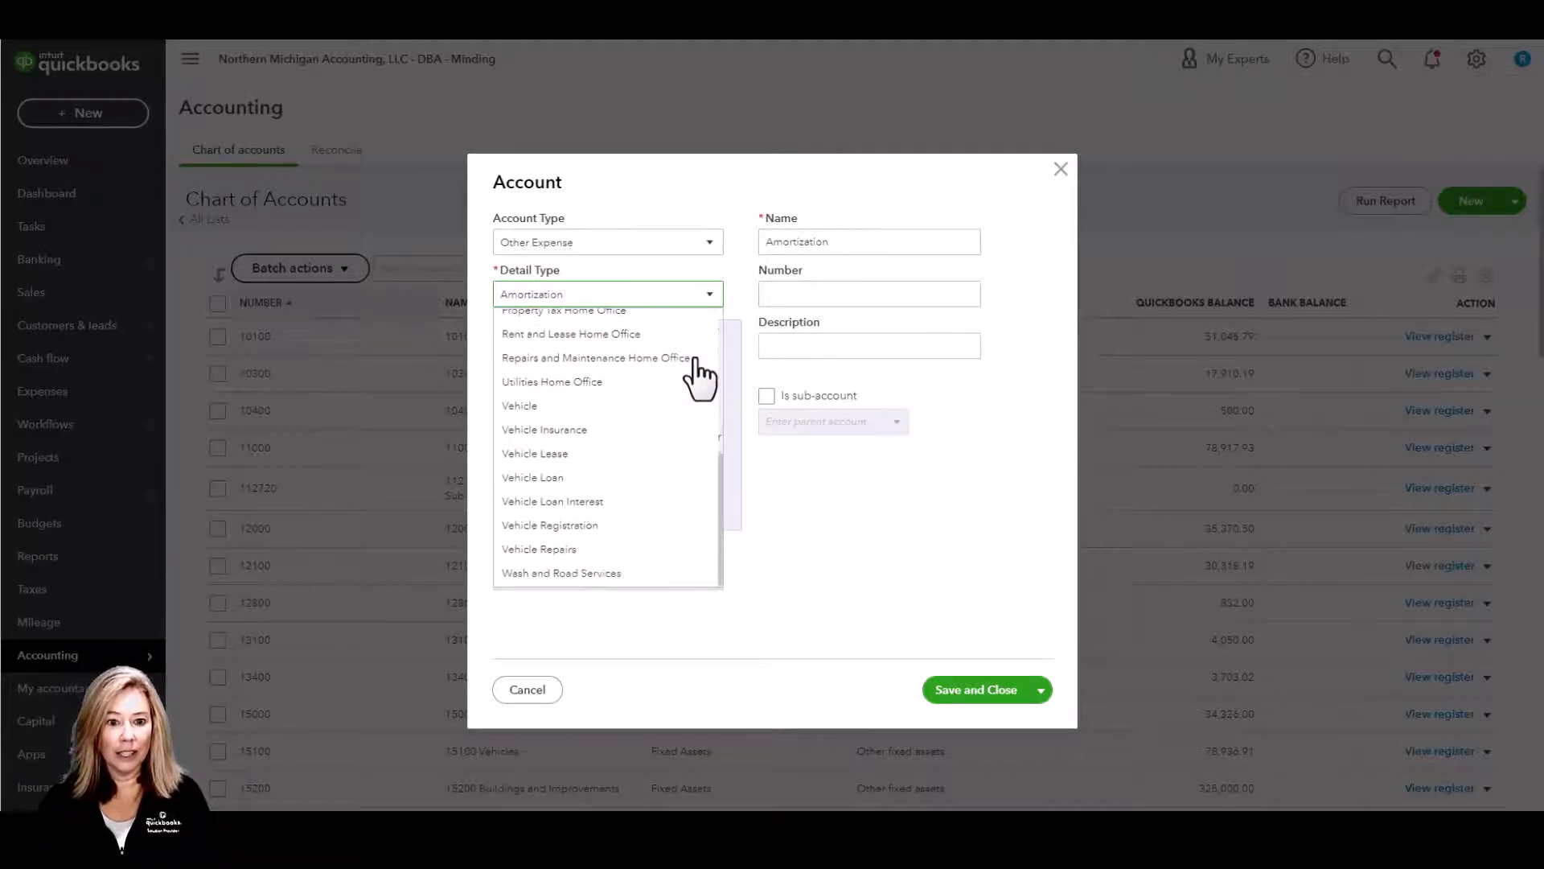
scroll(698, 376, up, 4)
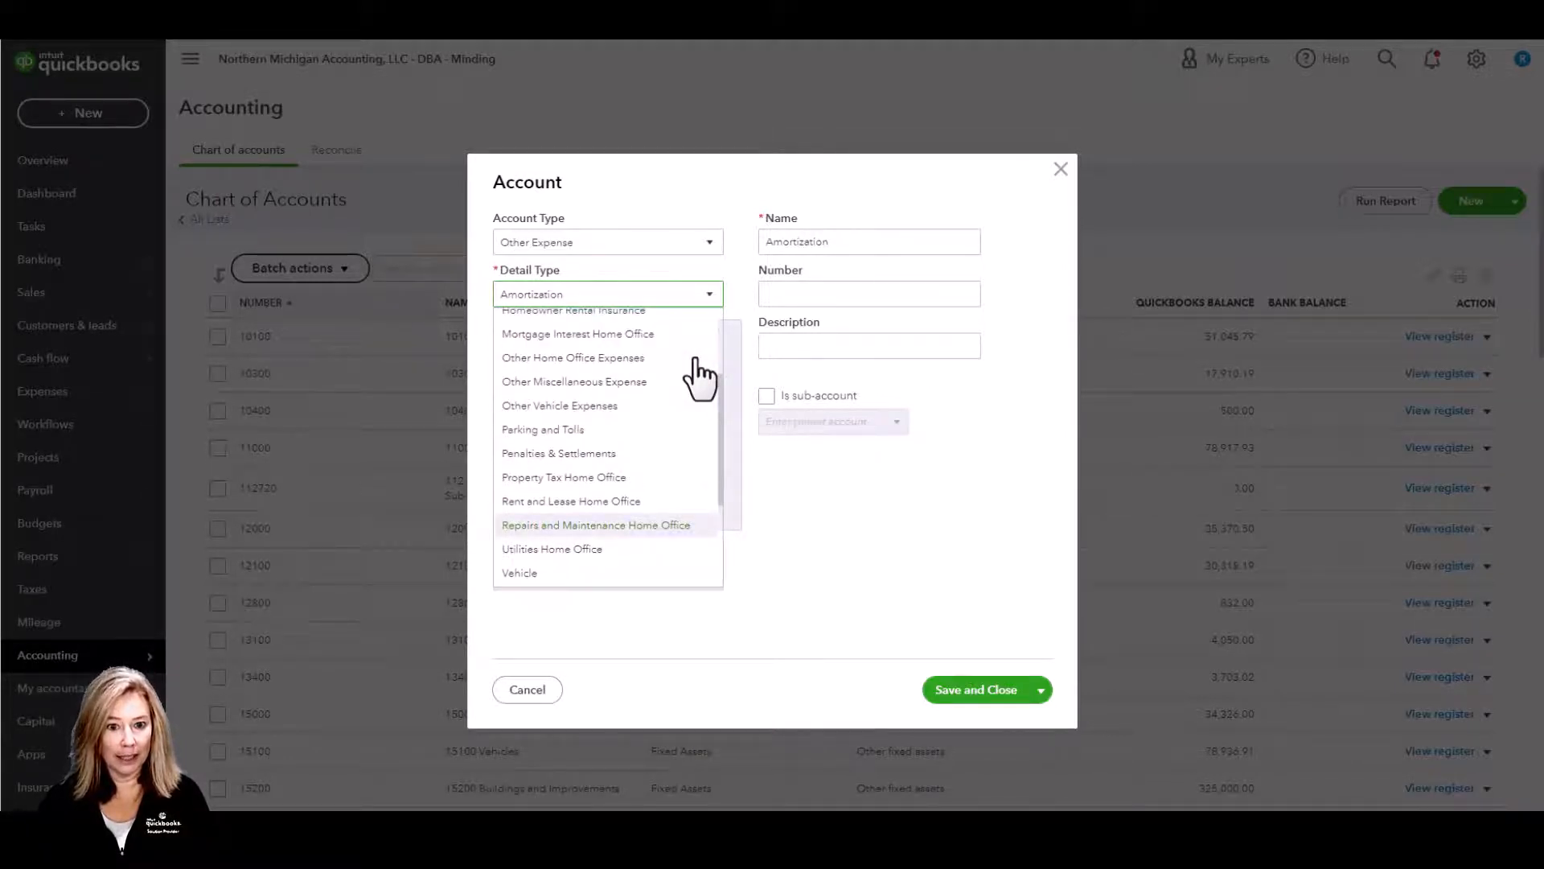
click(658, 381)
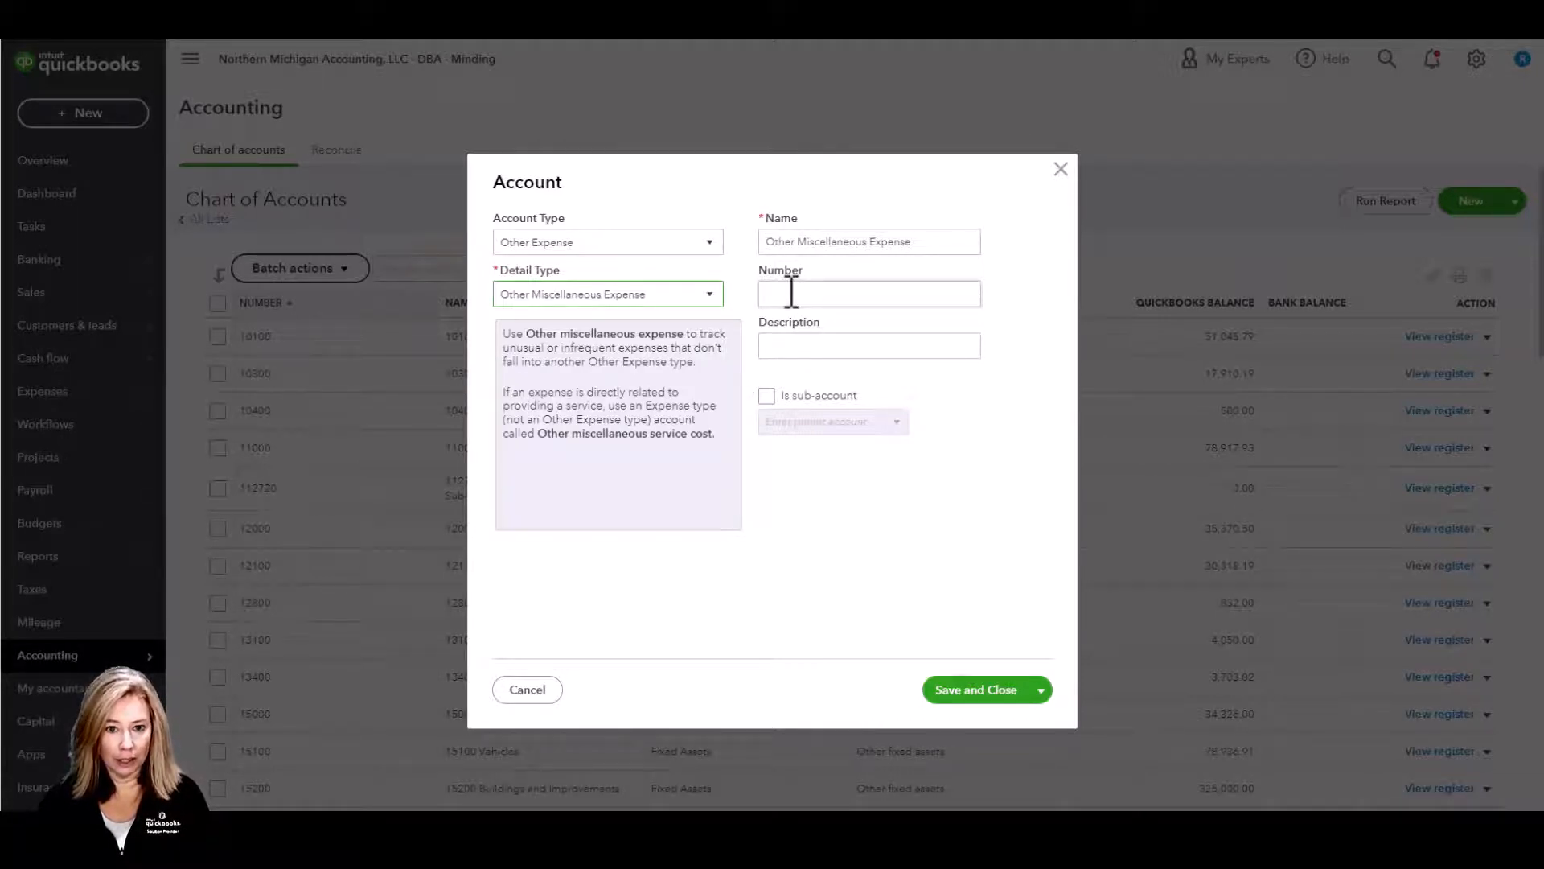
- Name the new account "Ask My Accountant", leave its number and description blank, and save and close it
triple_click(933, 241)
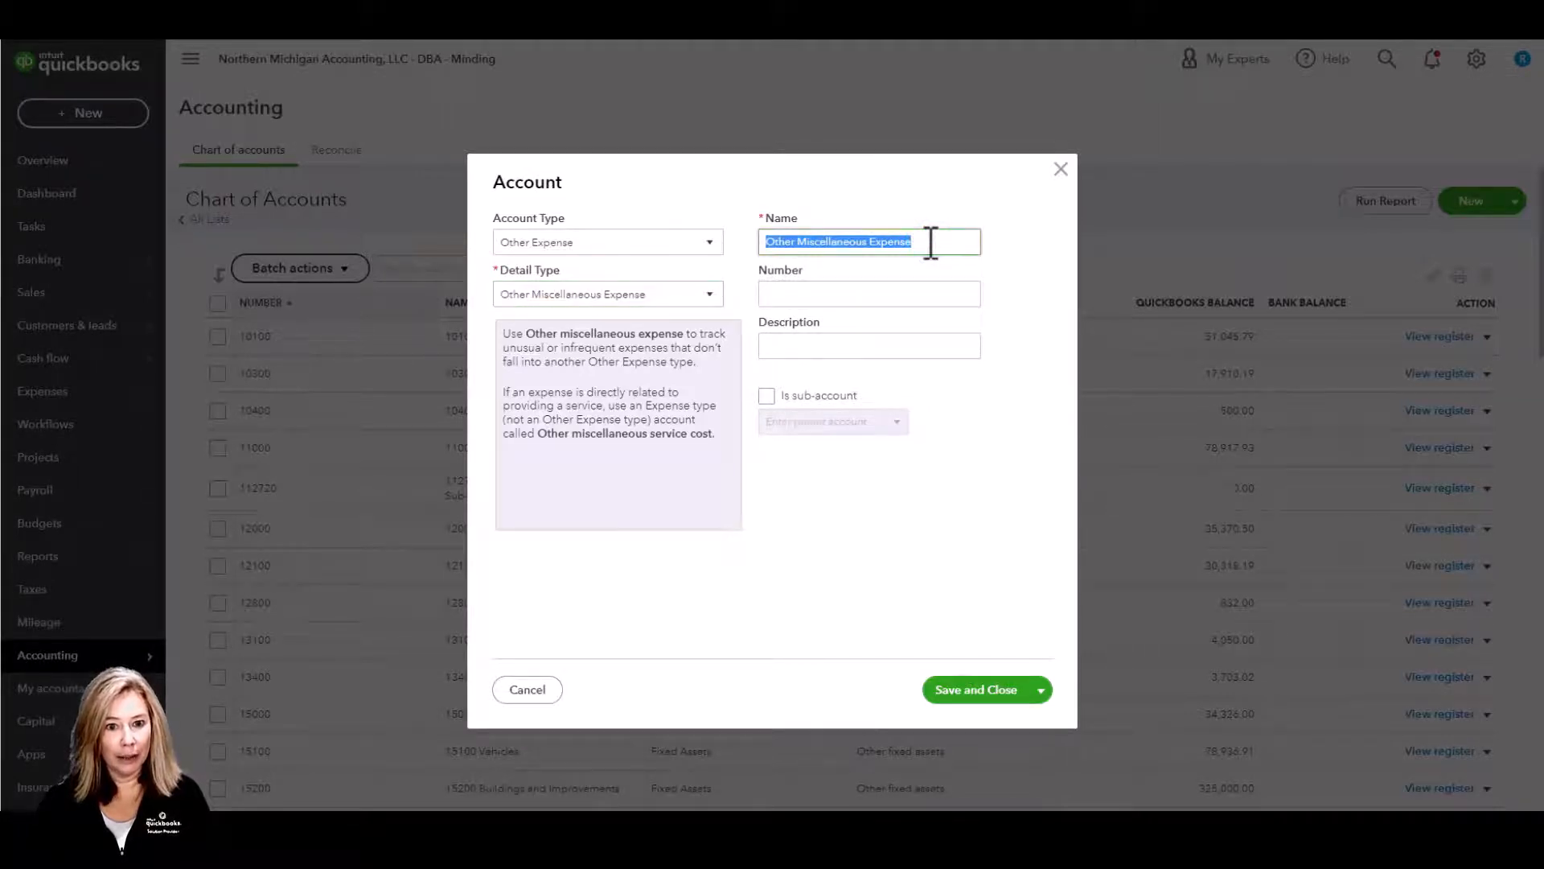
text(Ask My)
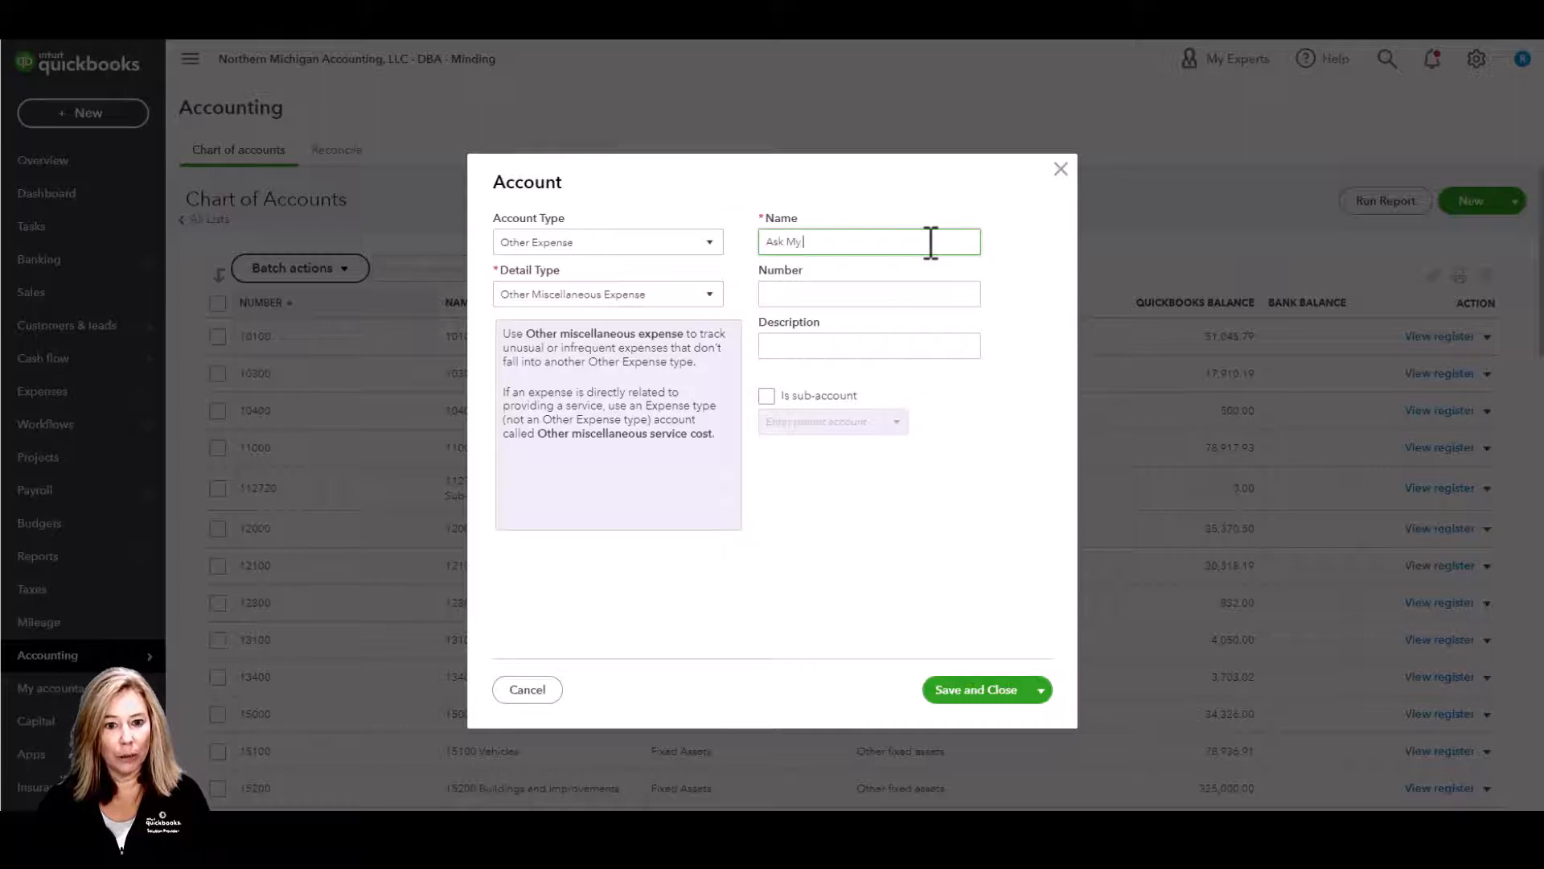
text( Accountant)
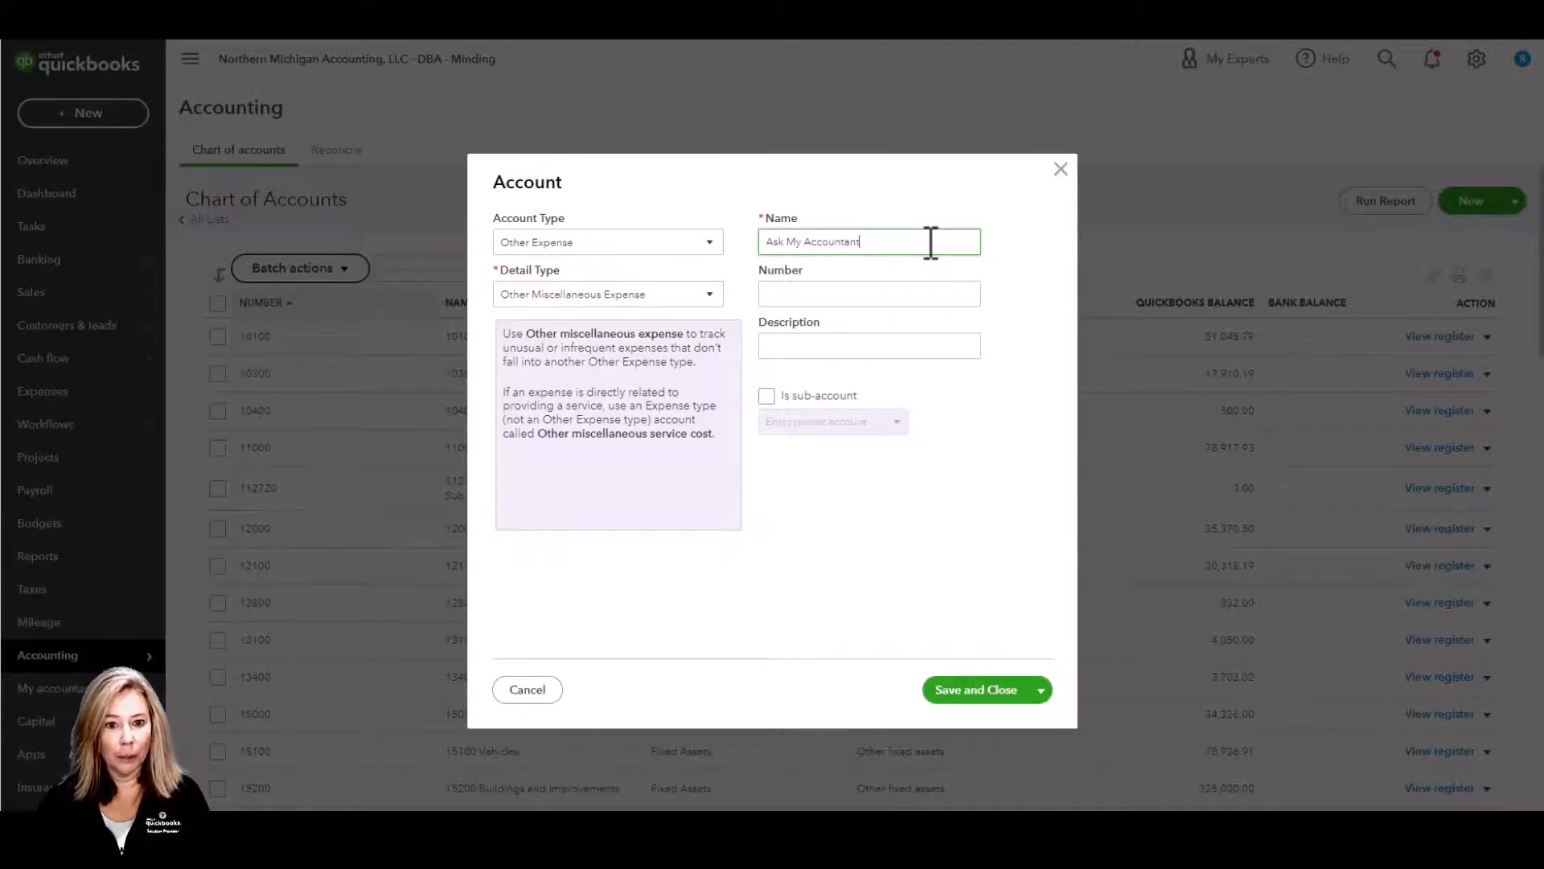
click(905, 293)
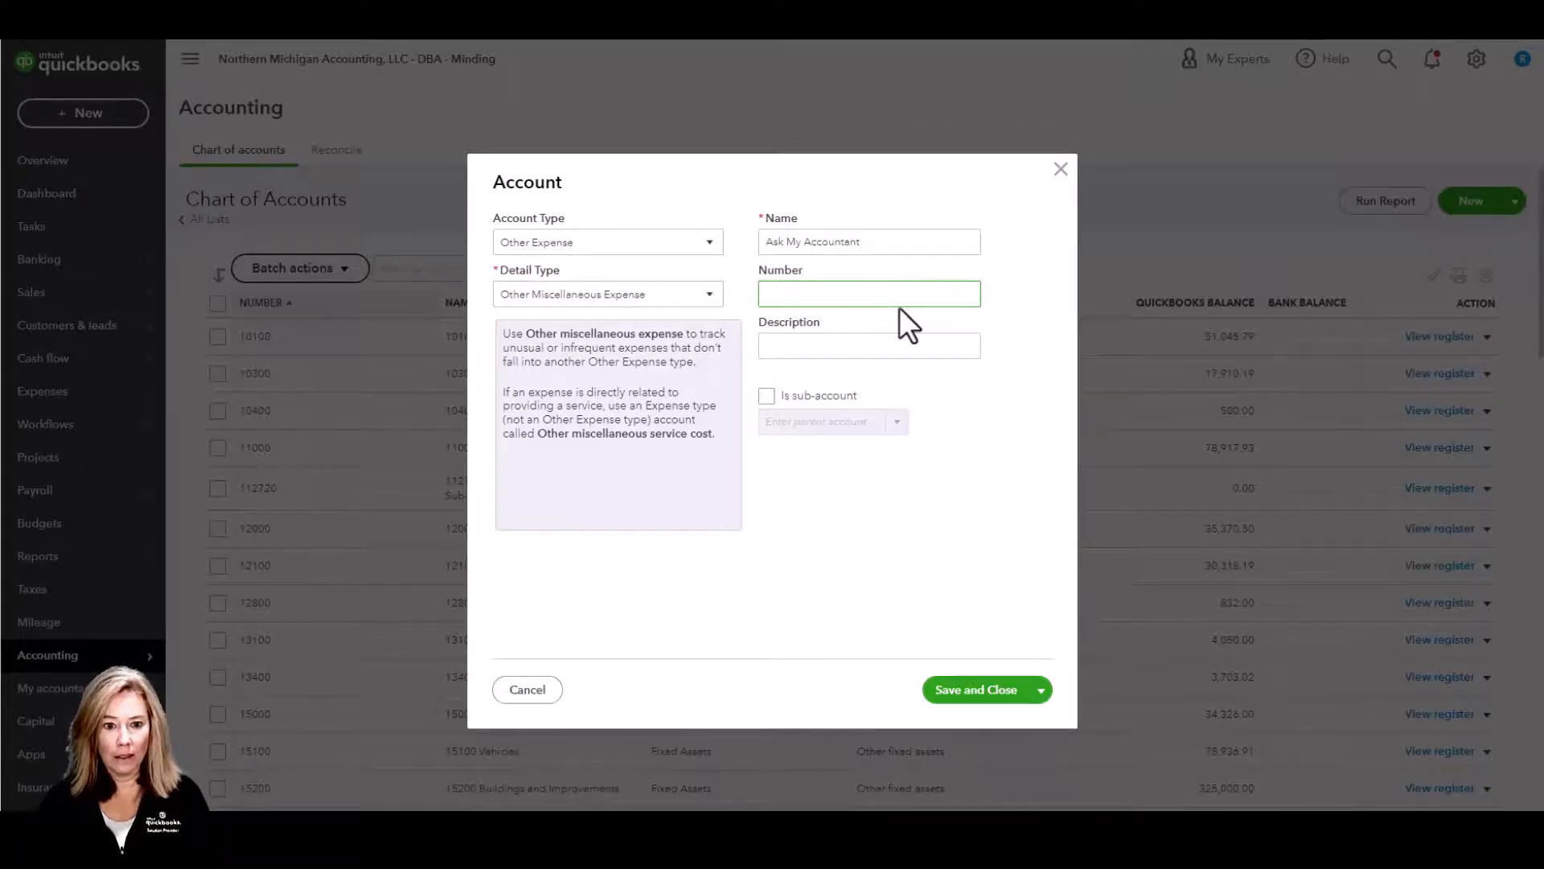
click(817, 347)
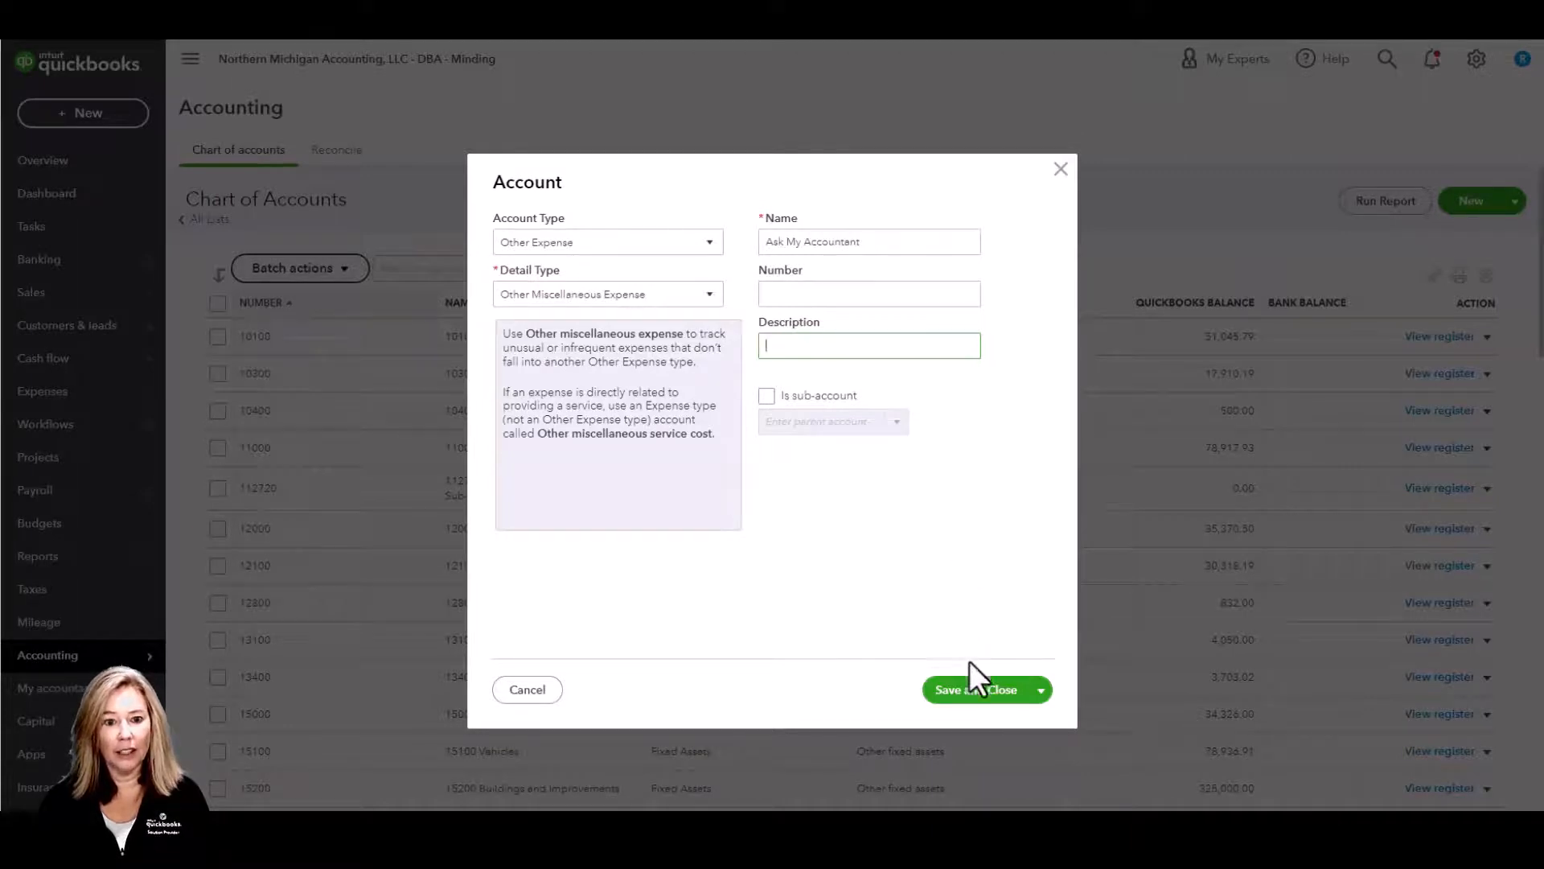
click(1040, 689)
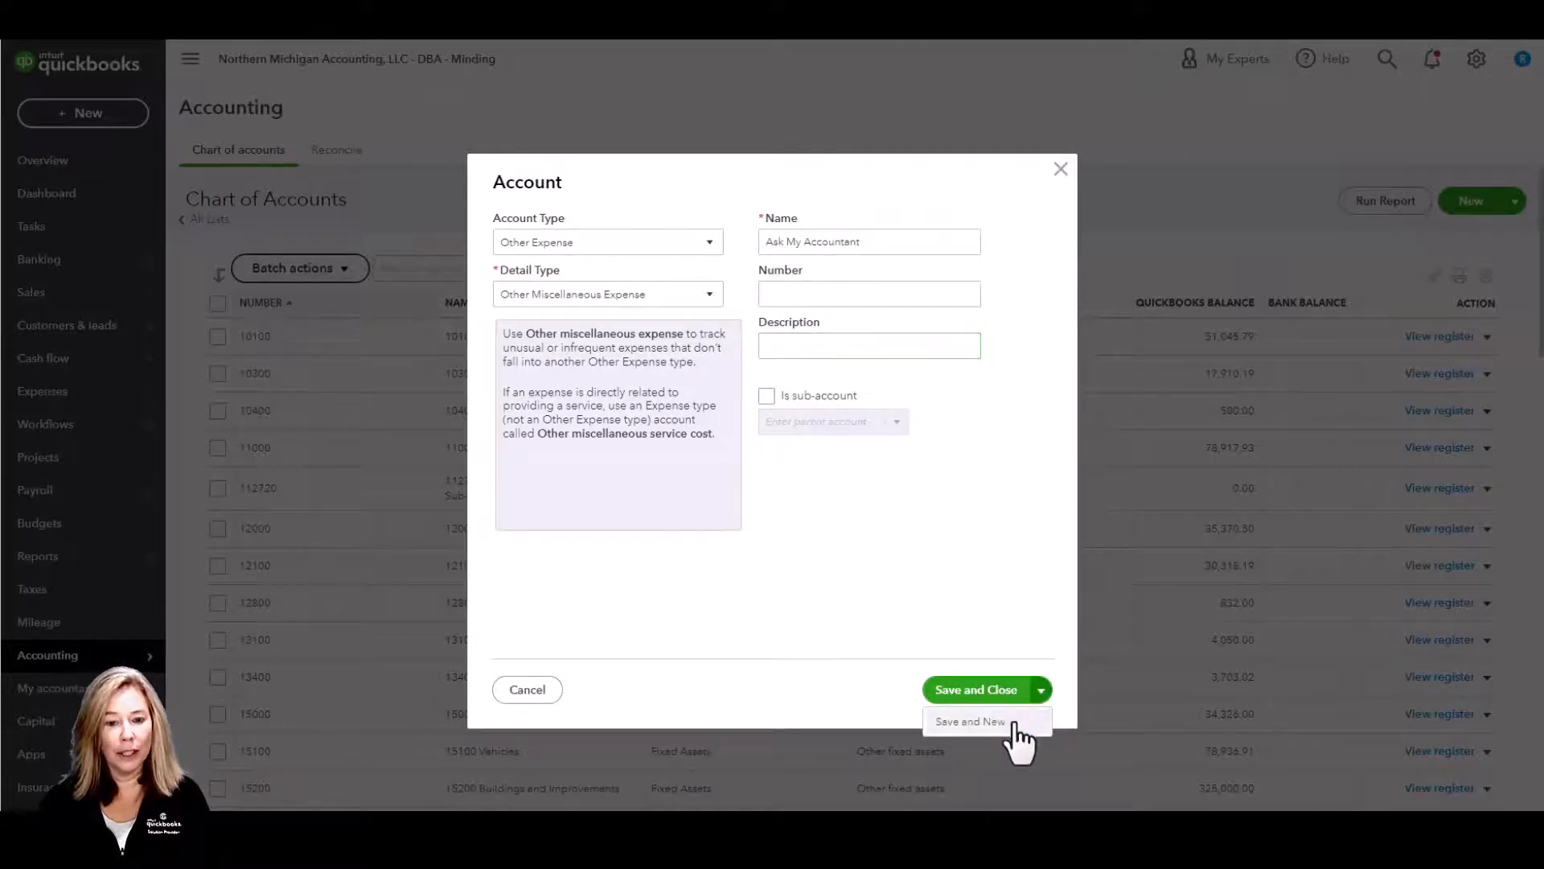
click(990, 692)
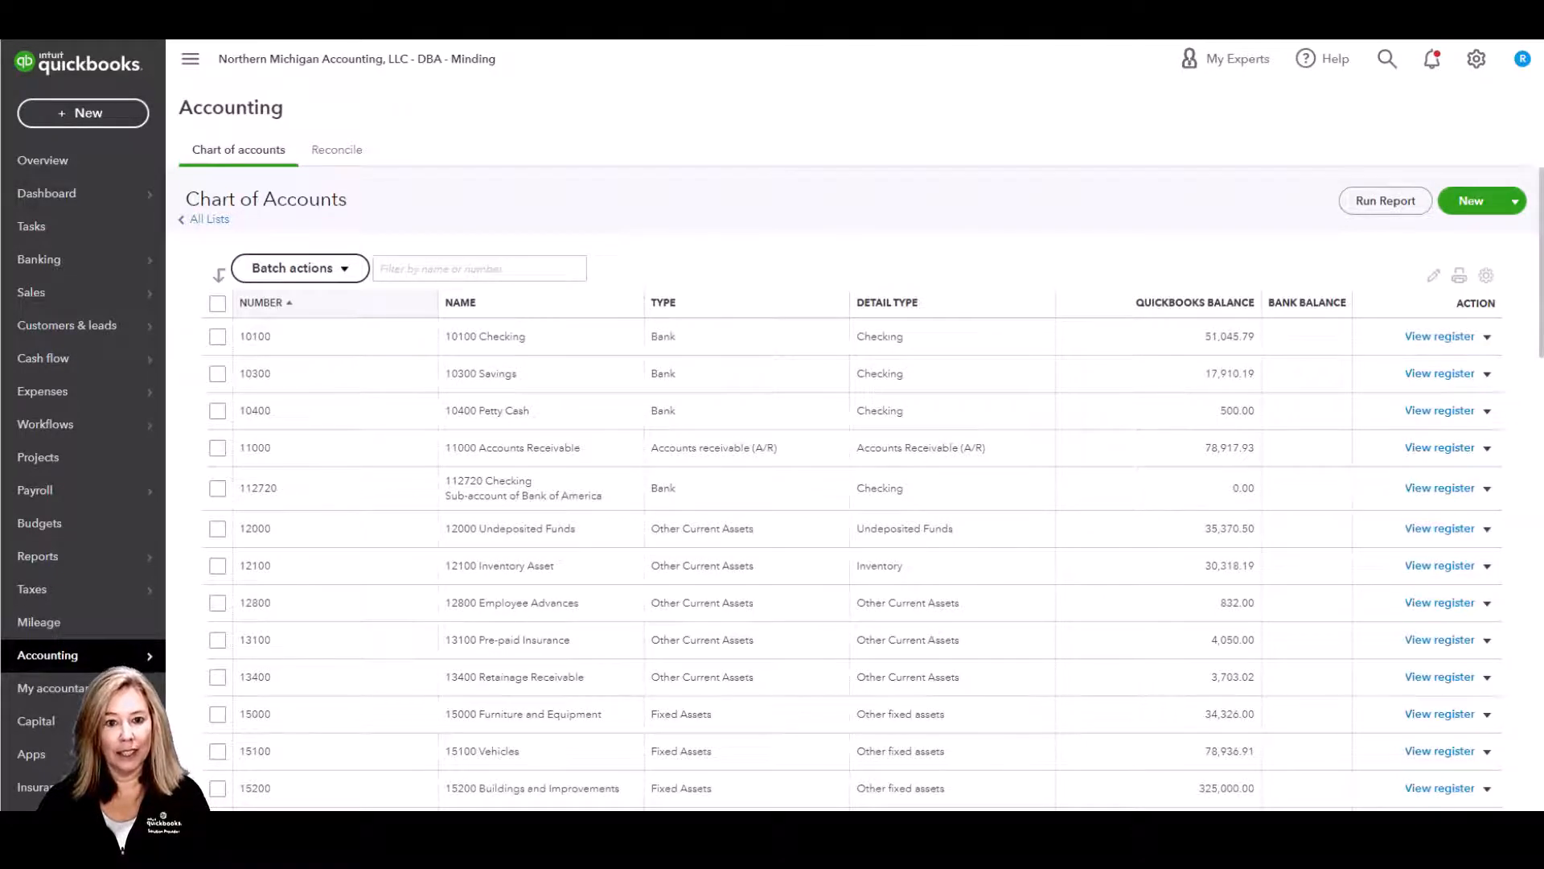
- Filter the chart of accounts by "loan payable" and open the Loan Payable account for editing
click(408, 266)
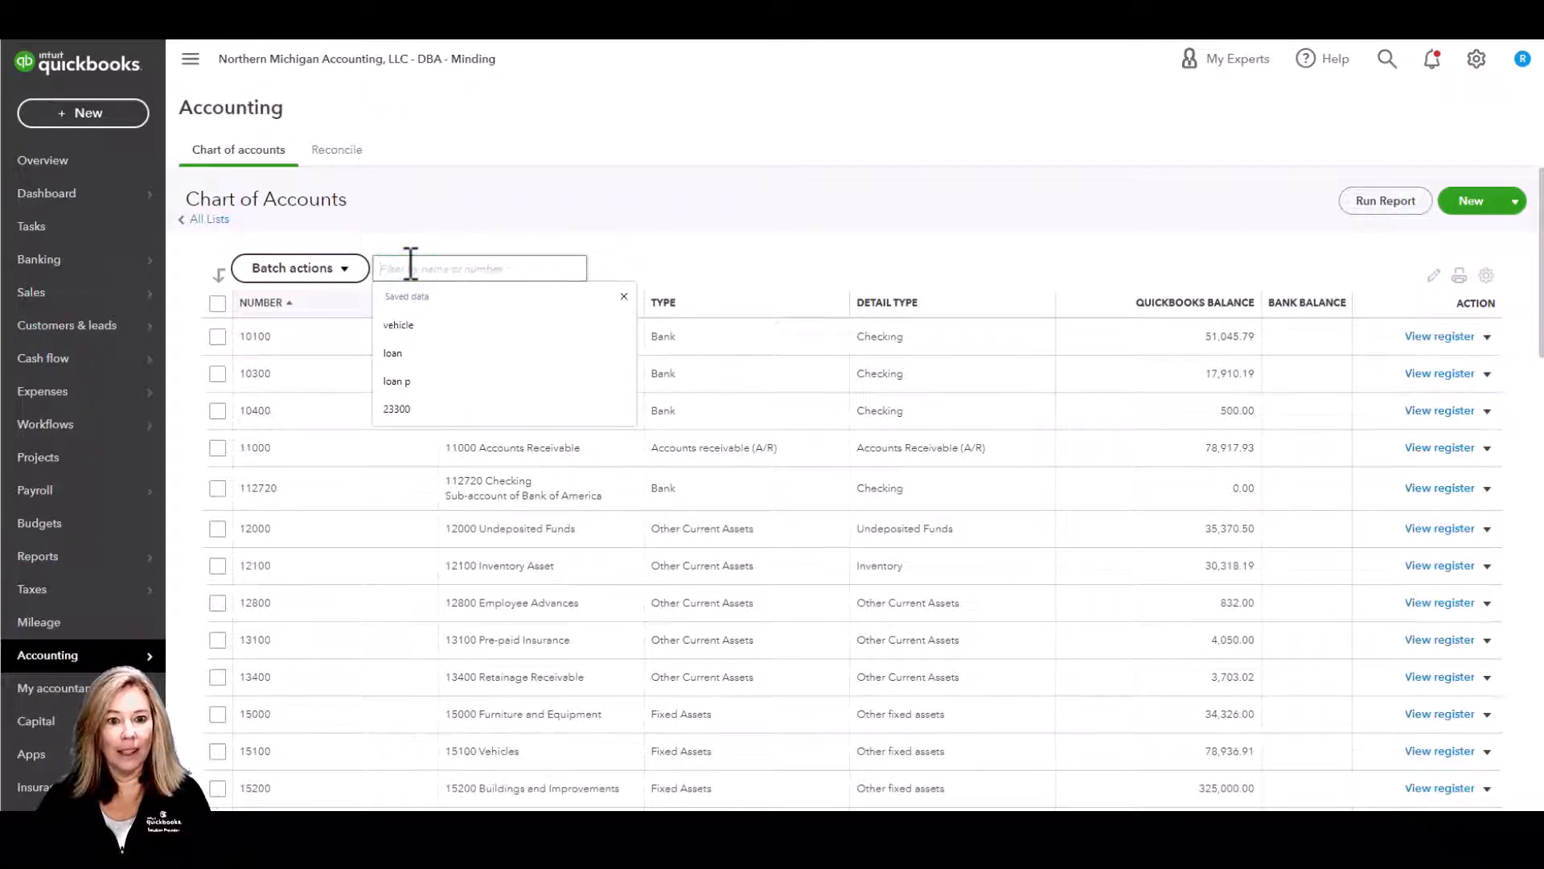
text(loan)
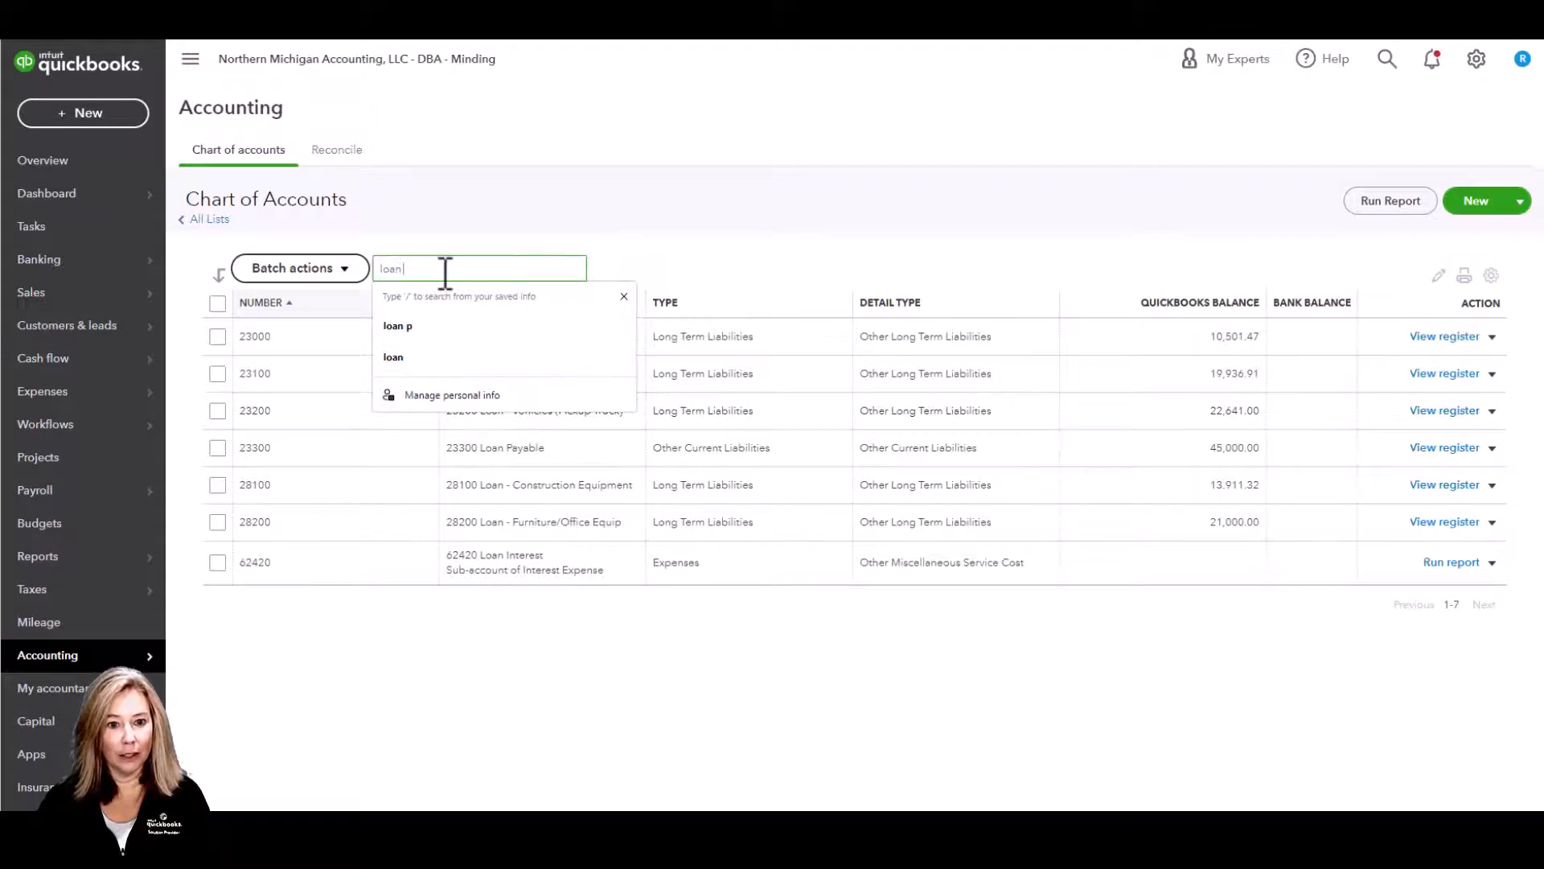
text(payable)
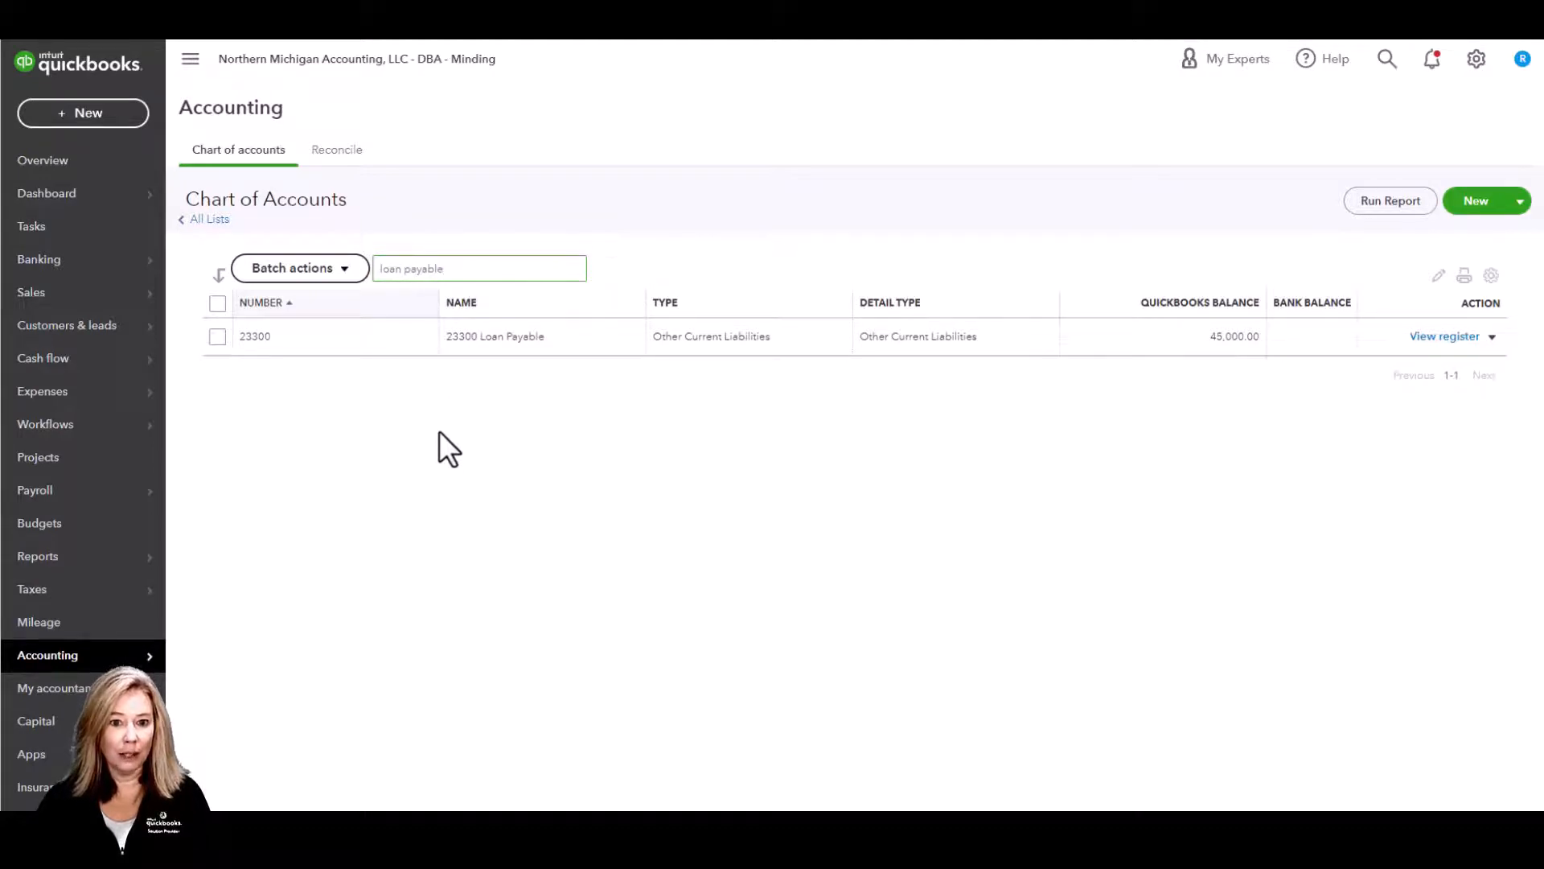
click(1491, 338)
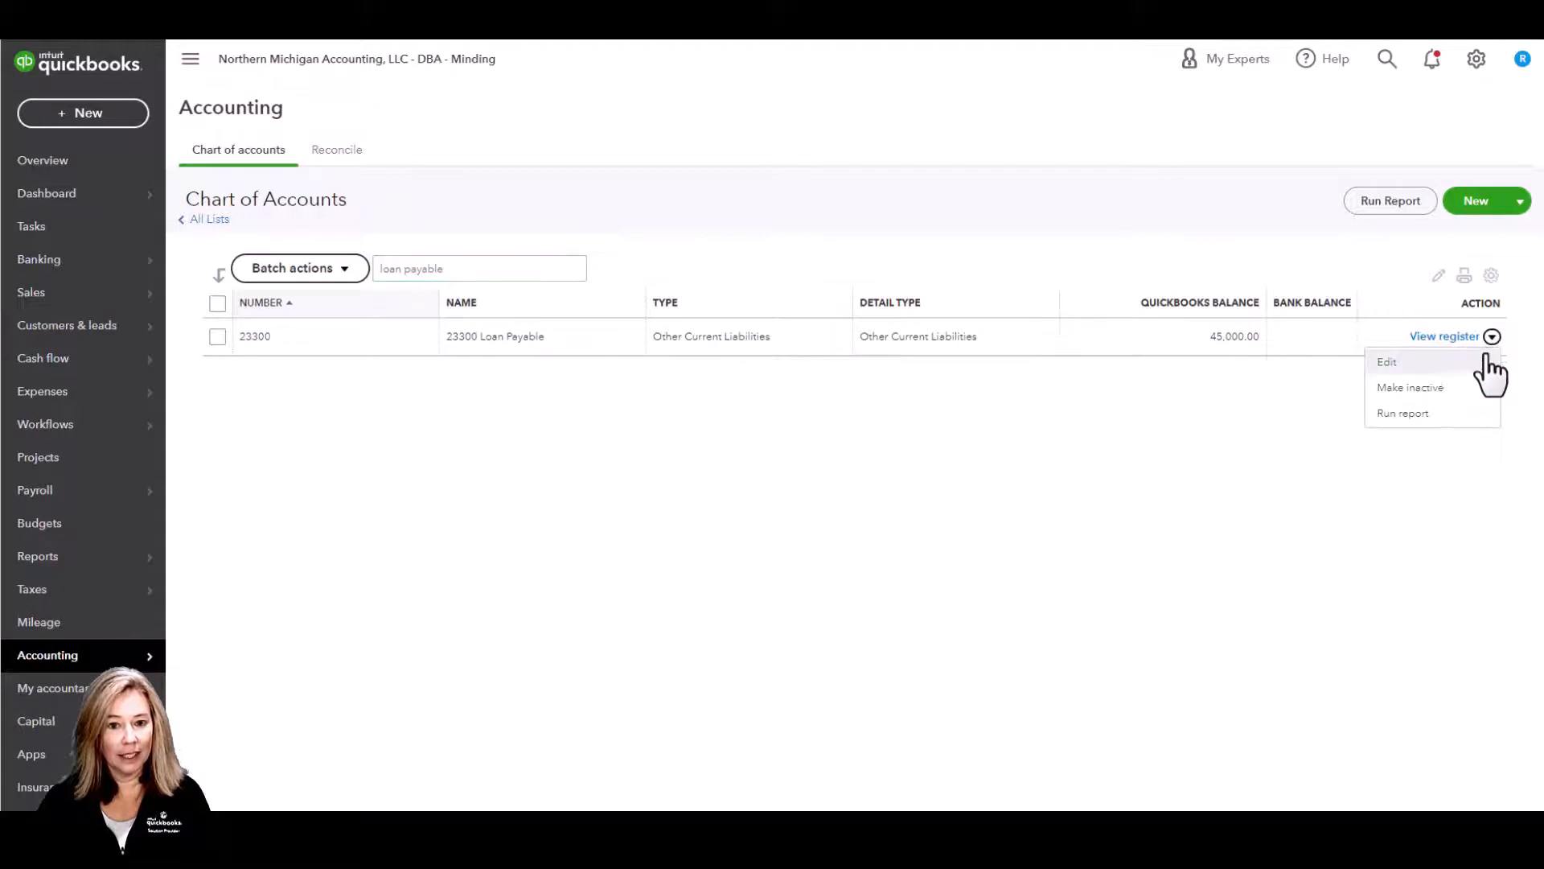
click(1487, 361)
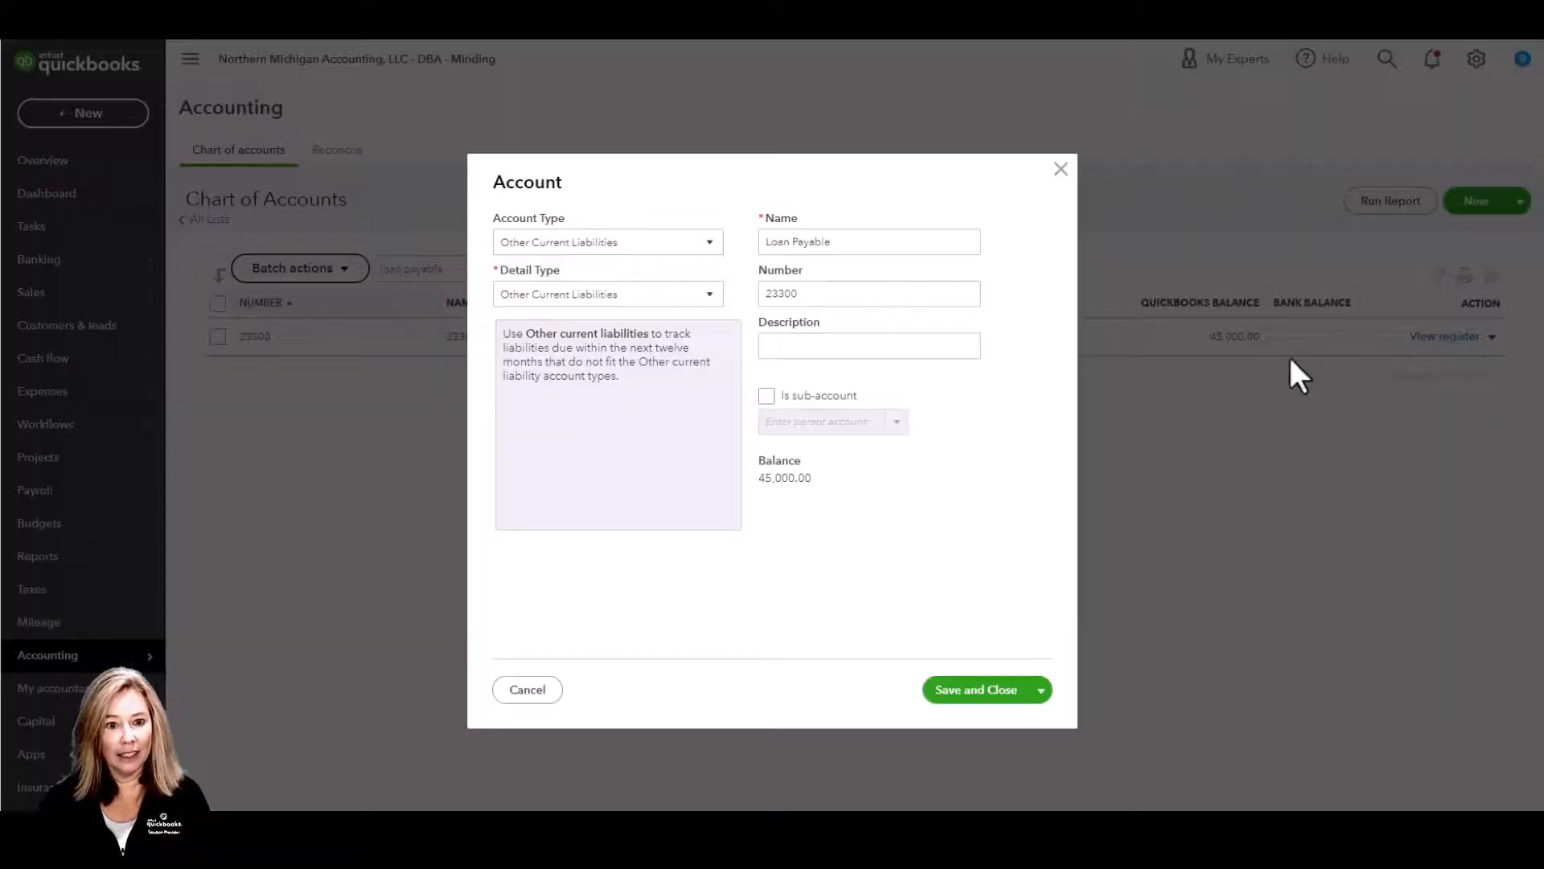
- Change the Loan Payable account's type to Long Term Liabilities with the detail type Notes Payable
click(709, 243)
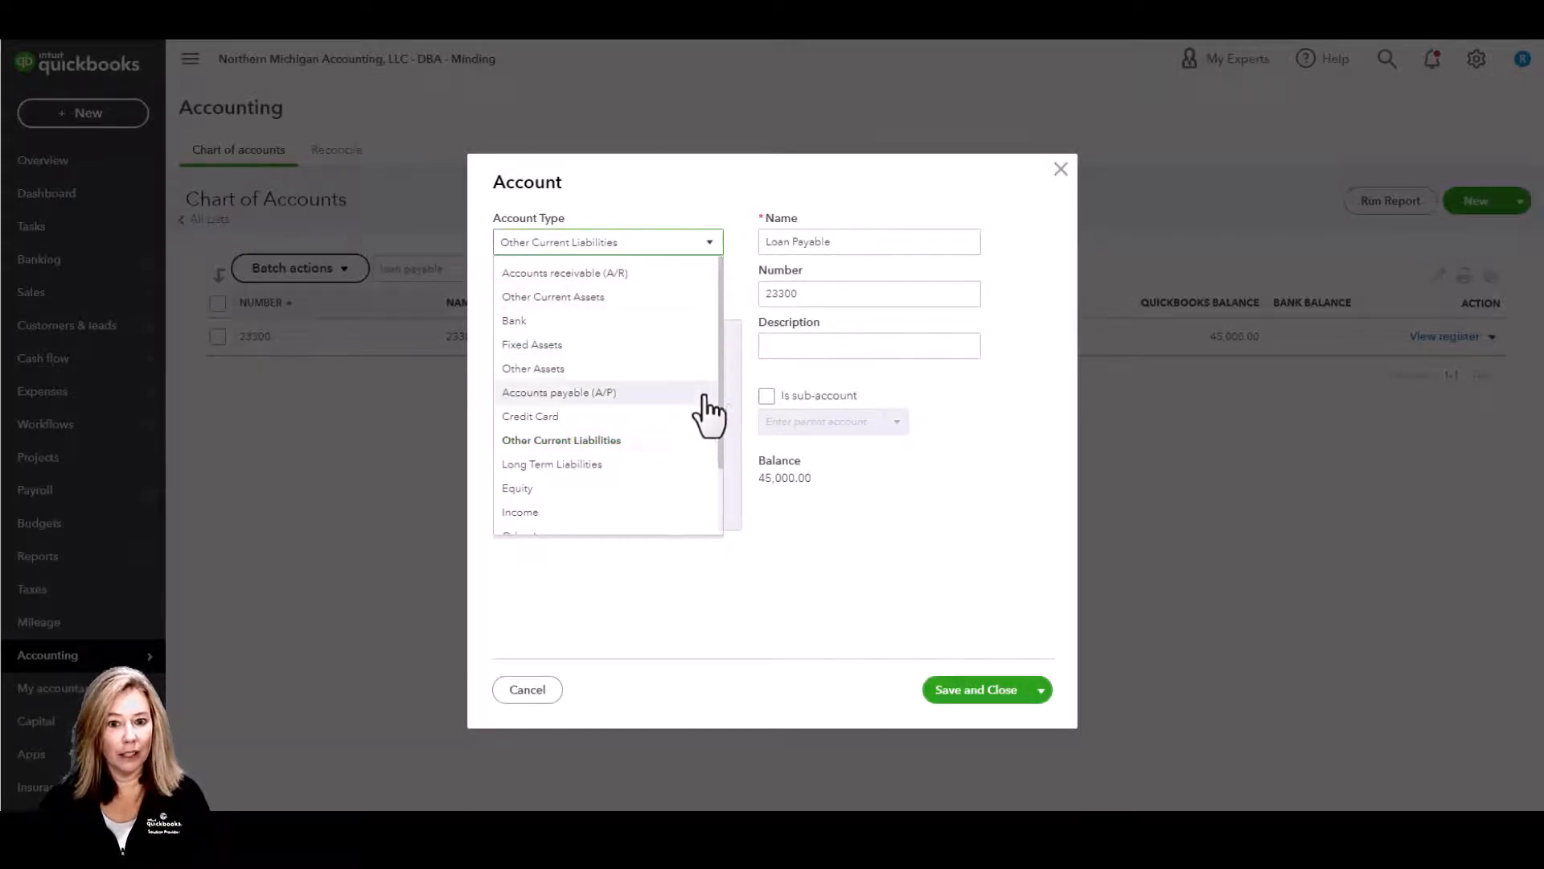
click(688, 468)
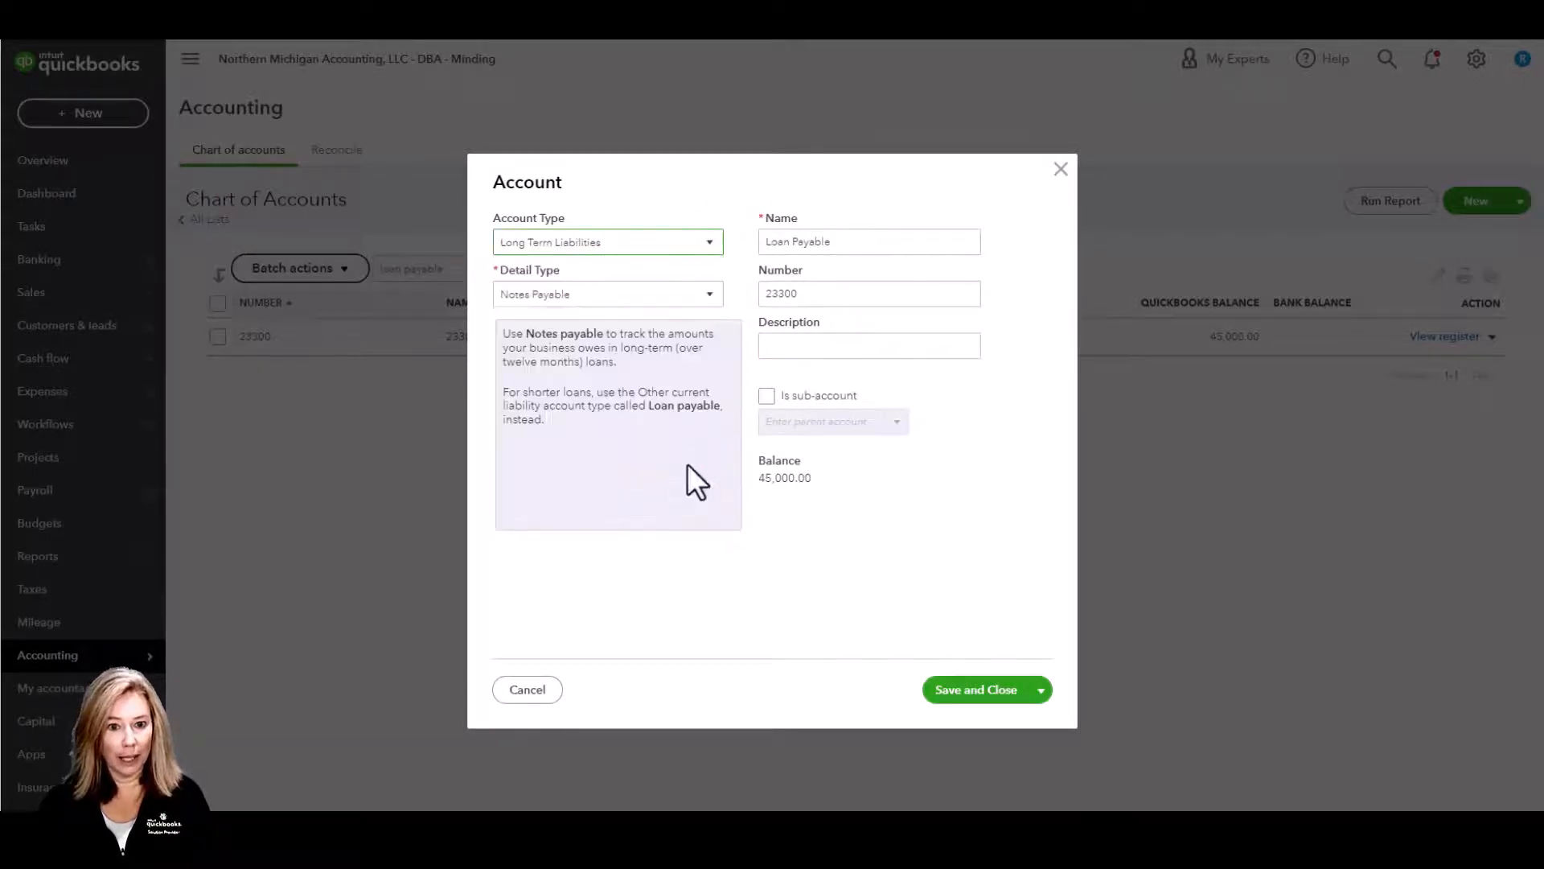
click(709, 296)
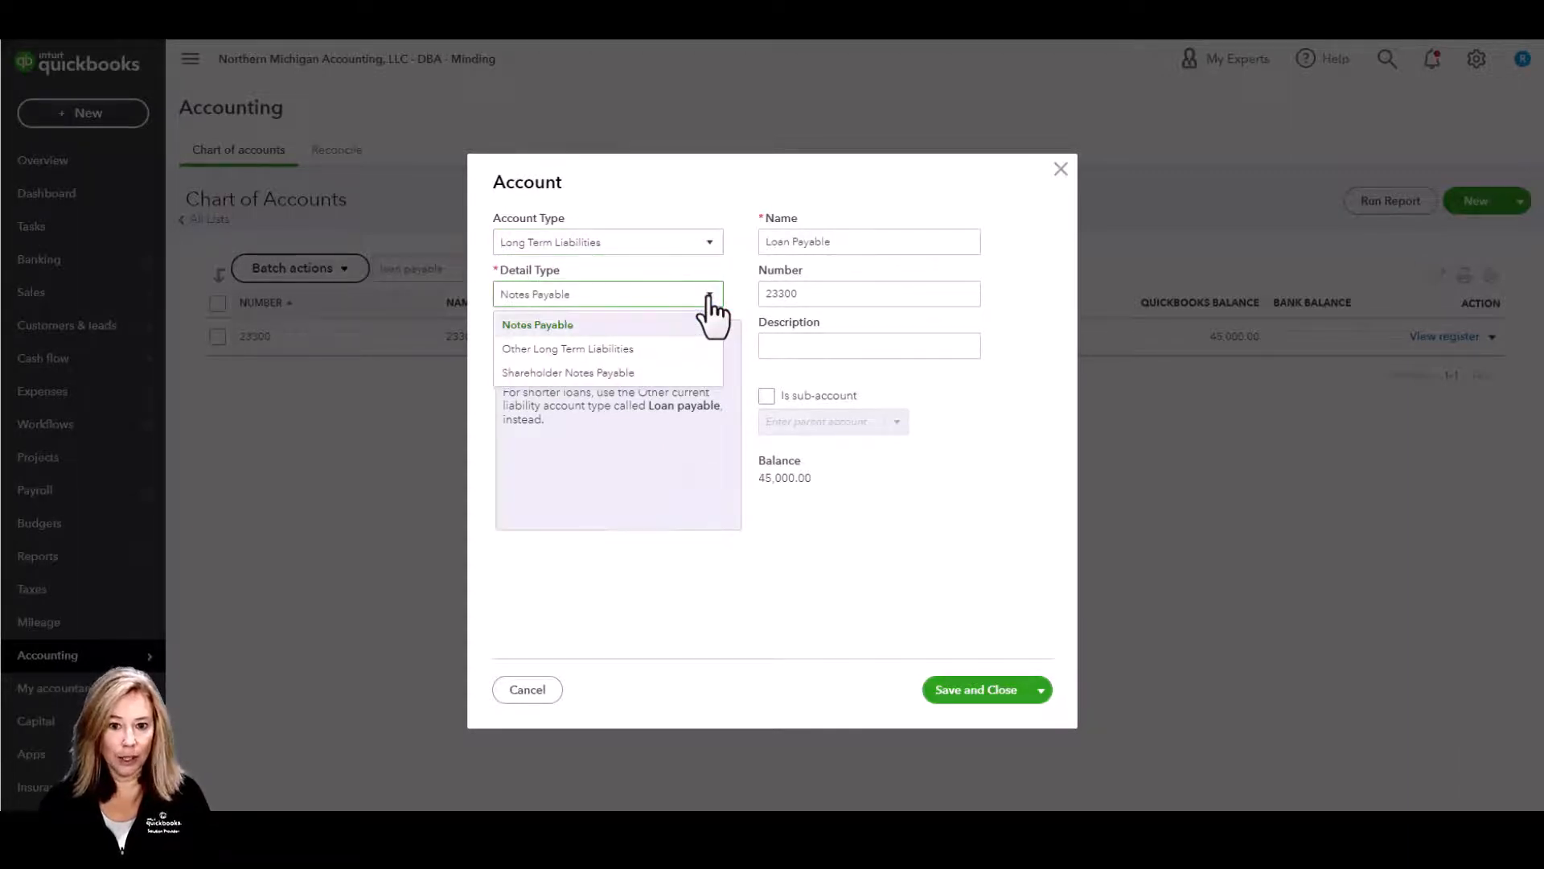
click(707, 297)
- Rename the Loan Payable account "Vehicle Loan", set its description to "Truck 2022", and save the changes
click(872, 242)
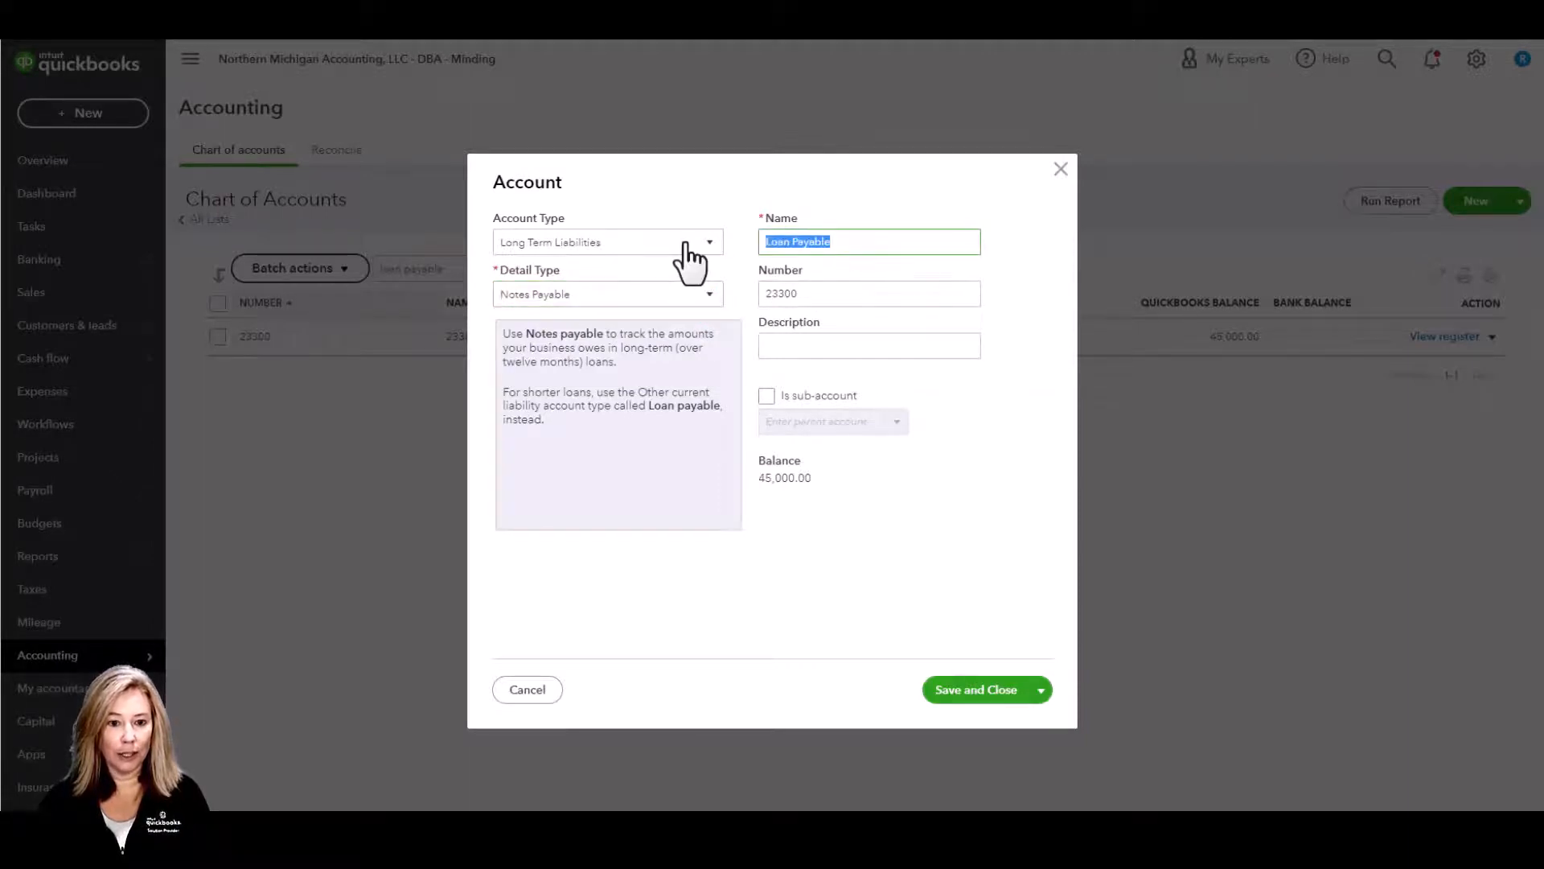
text(Vehi)
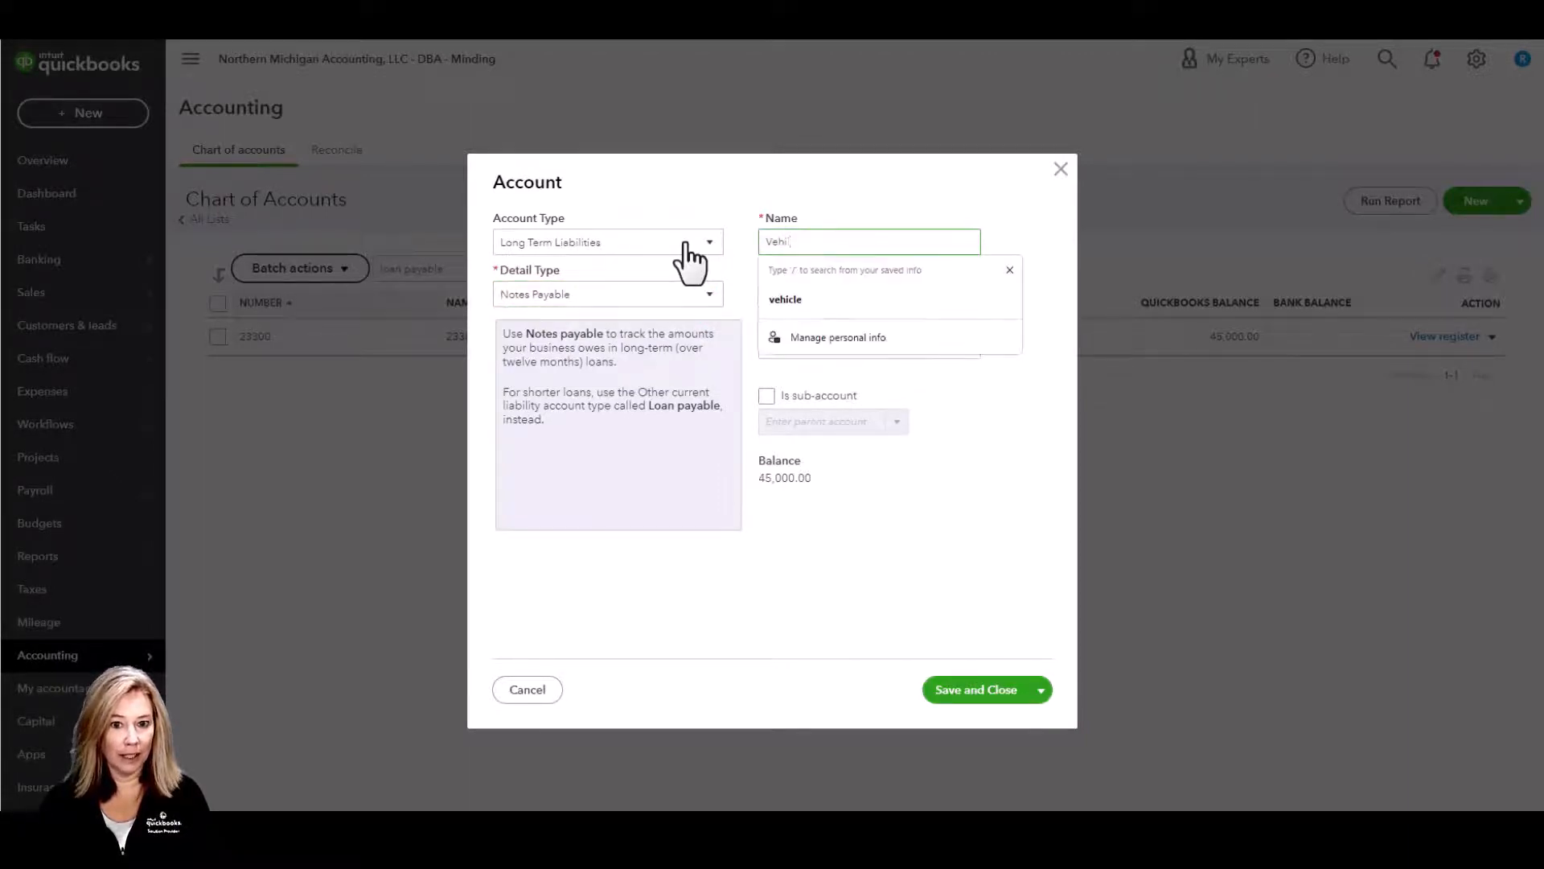
text(cle Loan)
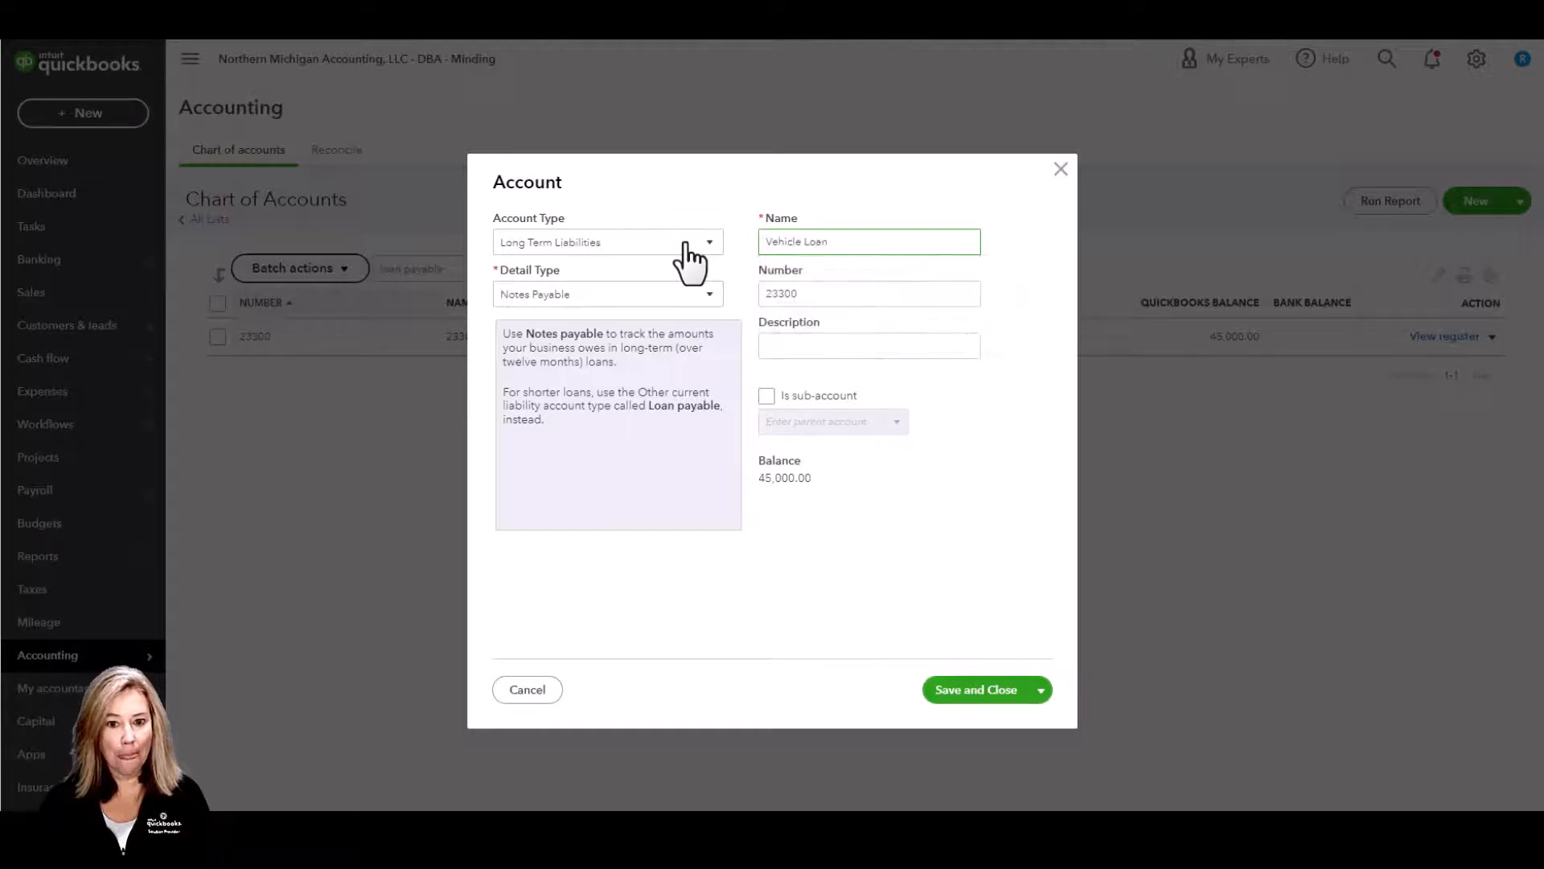
click(829, 346)
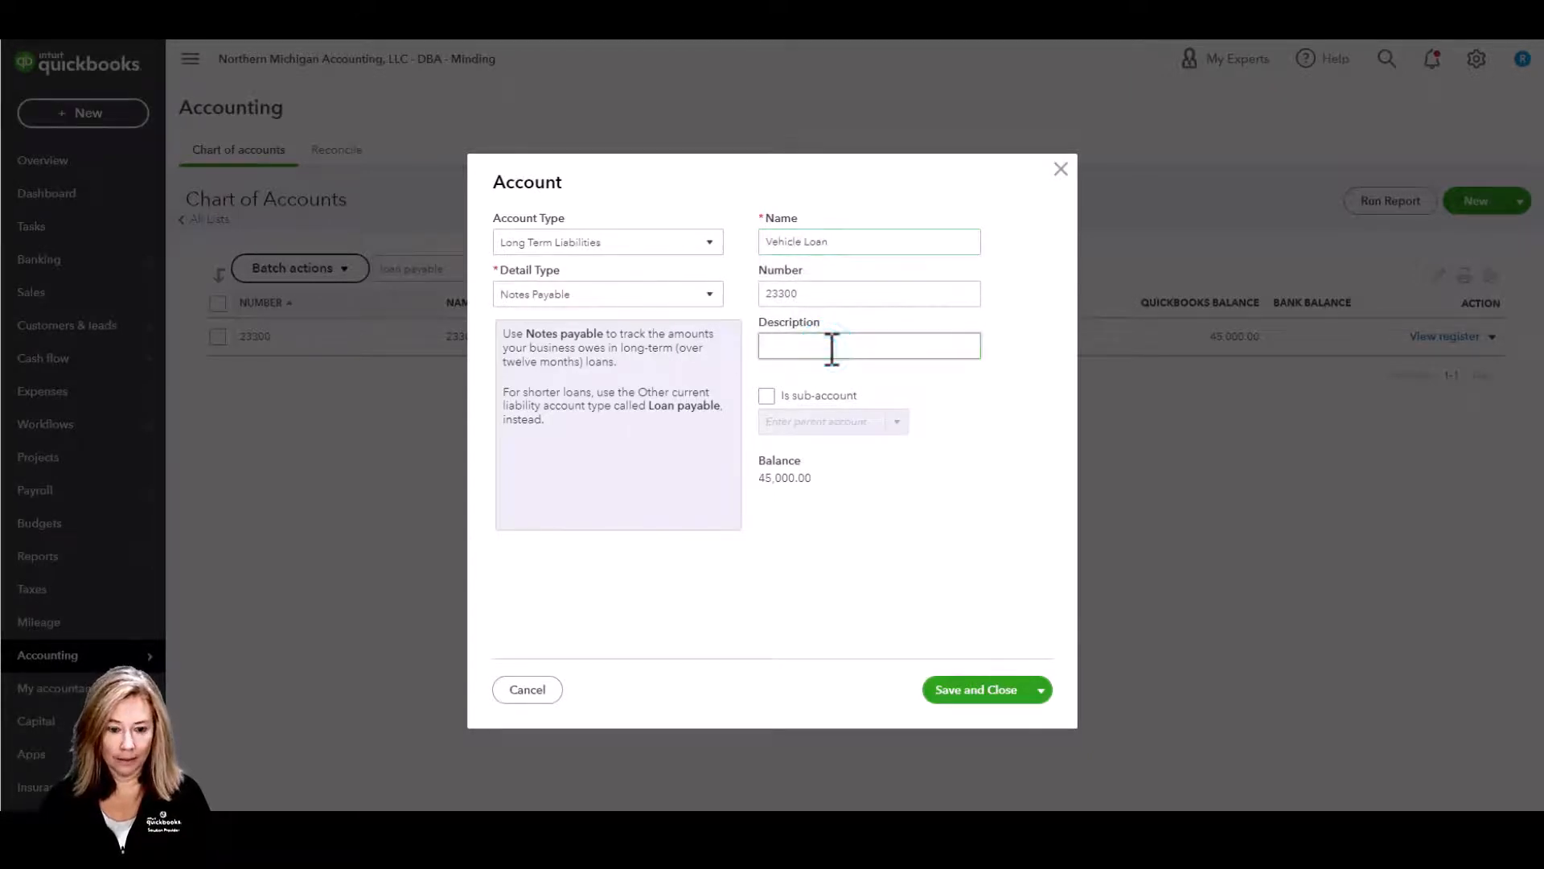
text(Truck 2022)
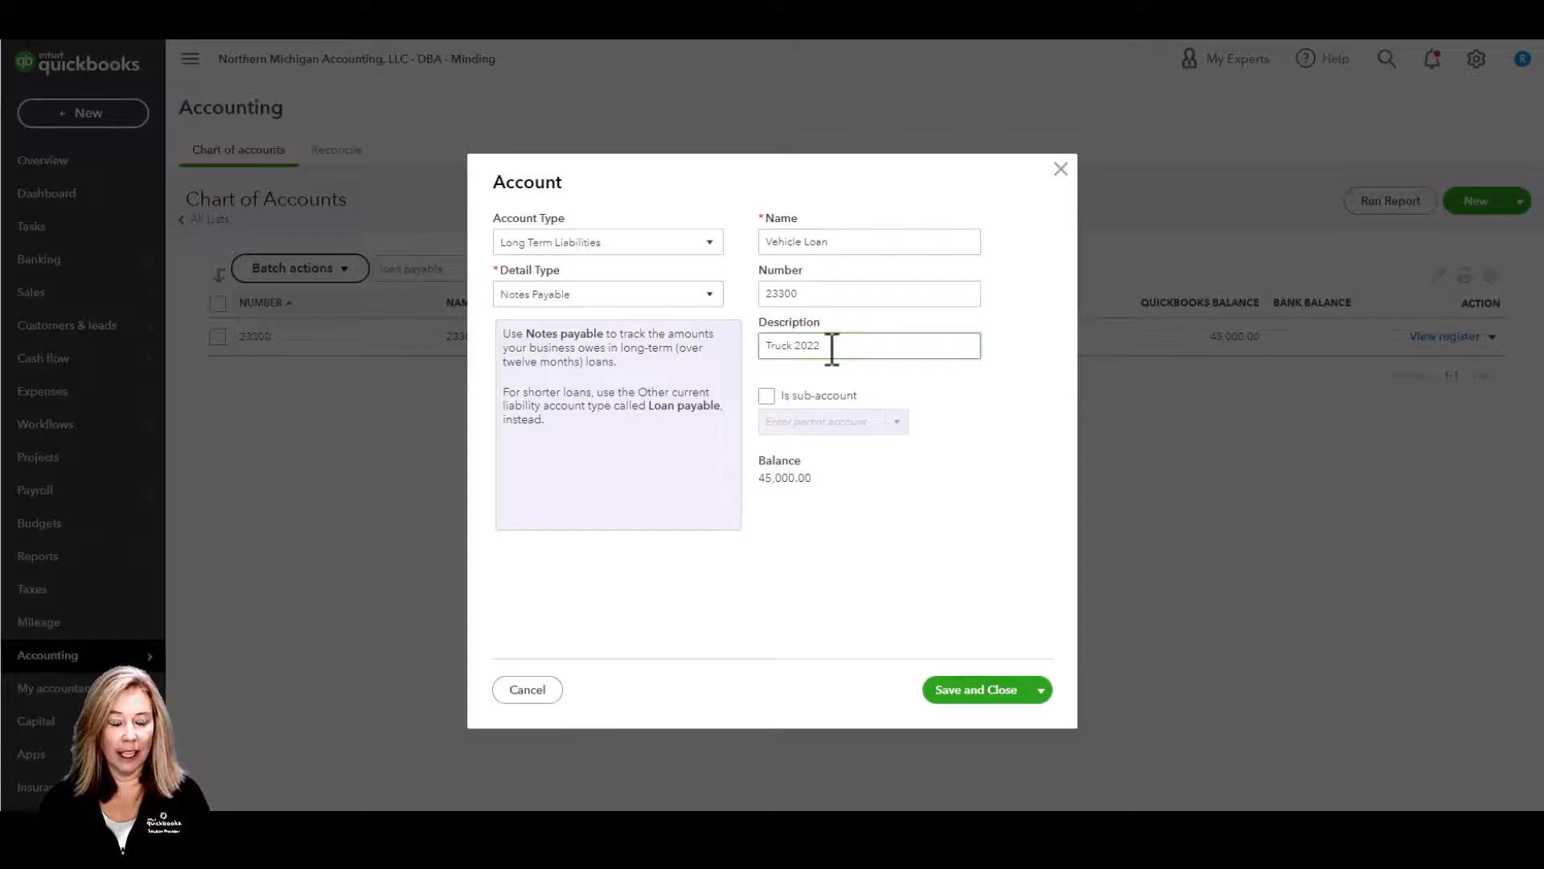
click(953, 693)
click(932, 468)
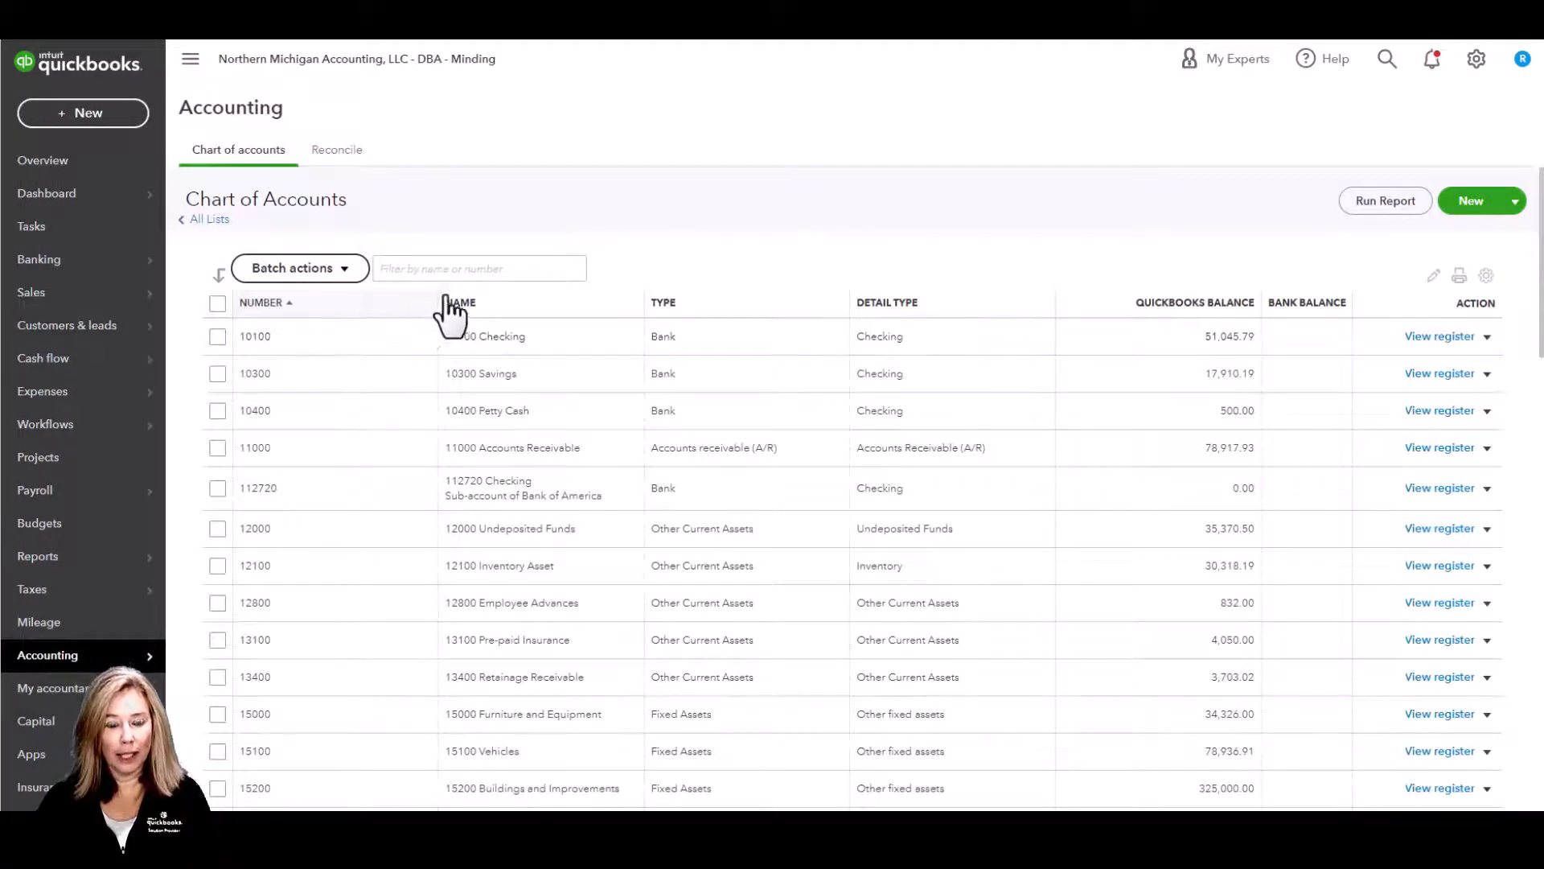
- Filter the chart of accounts by "misc" and make the Miscellaneous expense account inactive
click(475, 273)
text(misc)
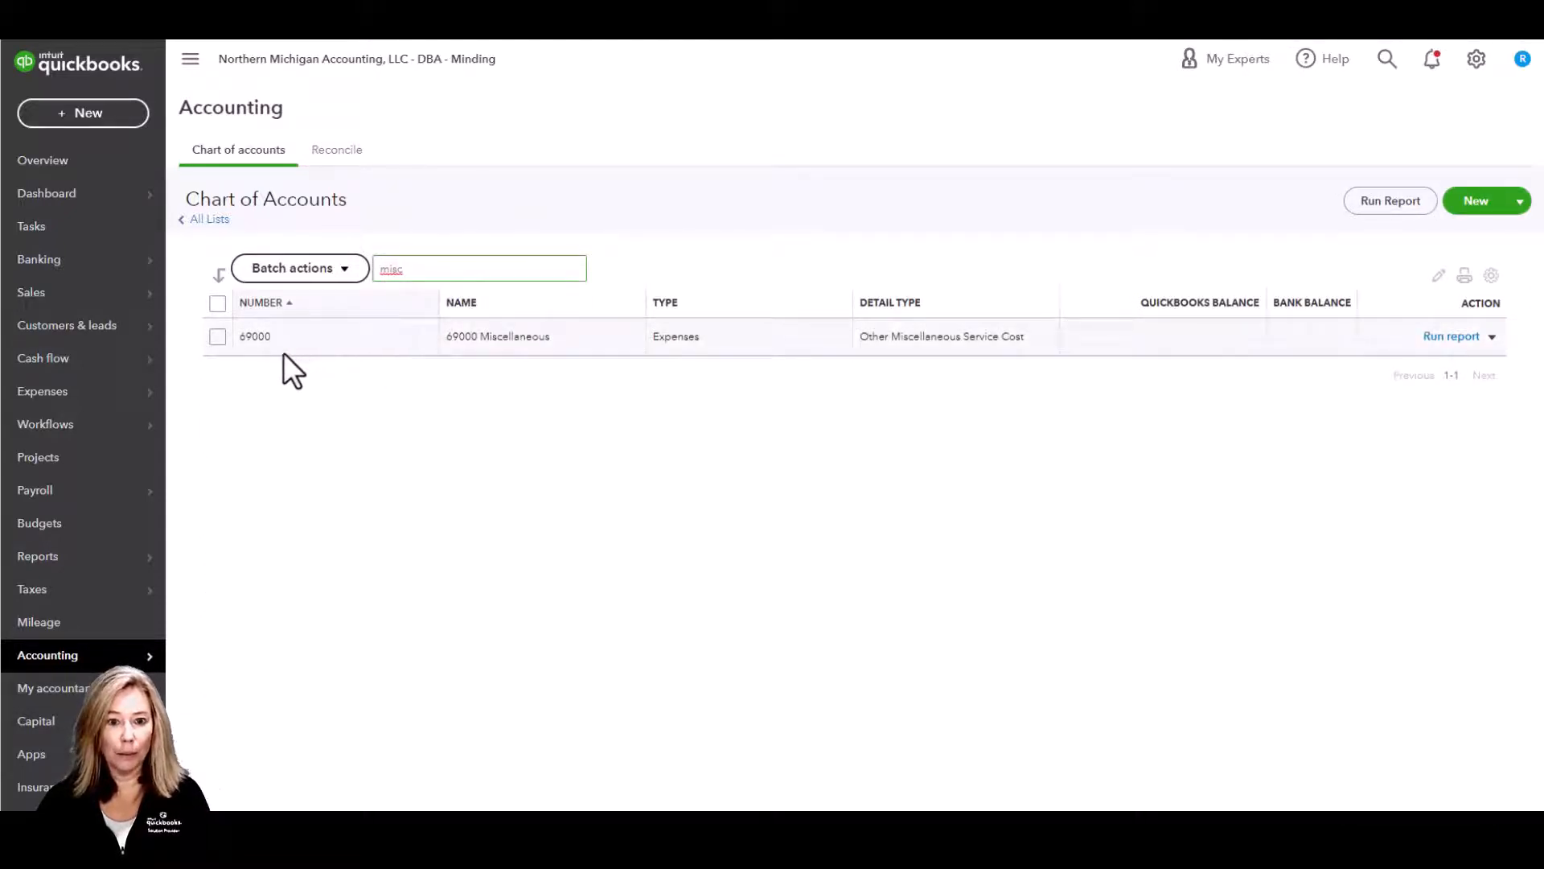
click(216, 339)
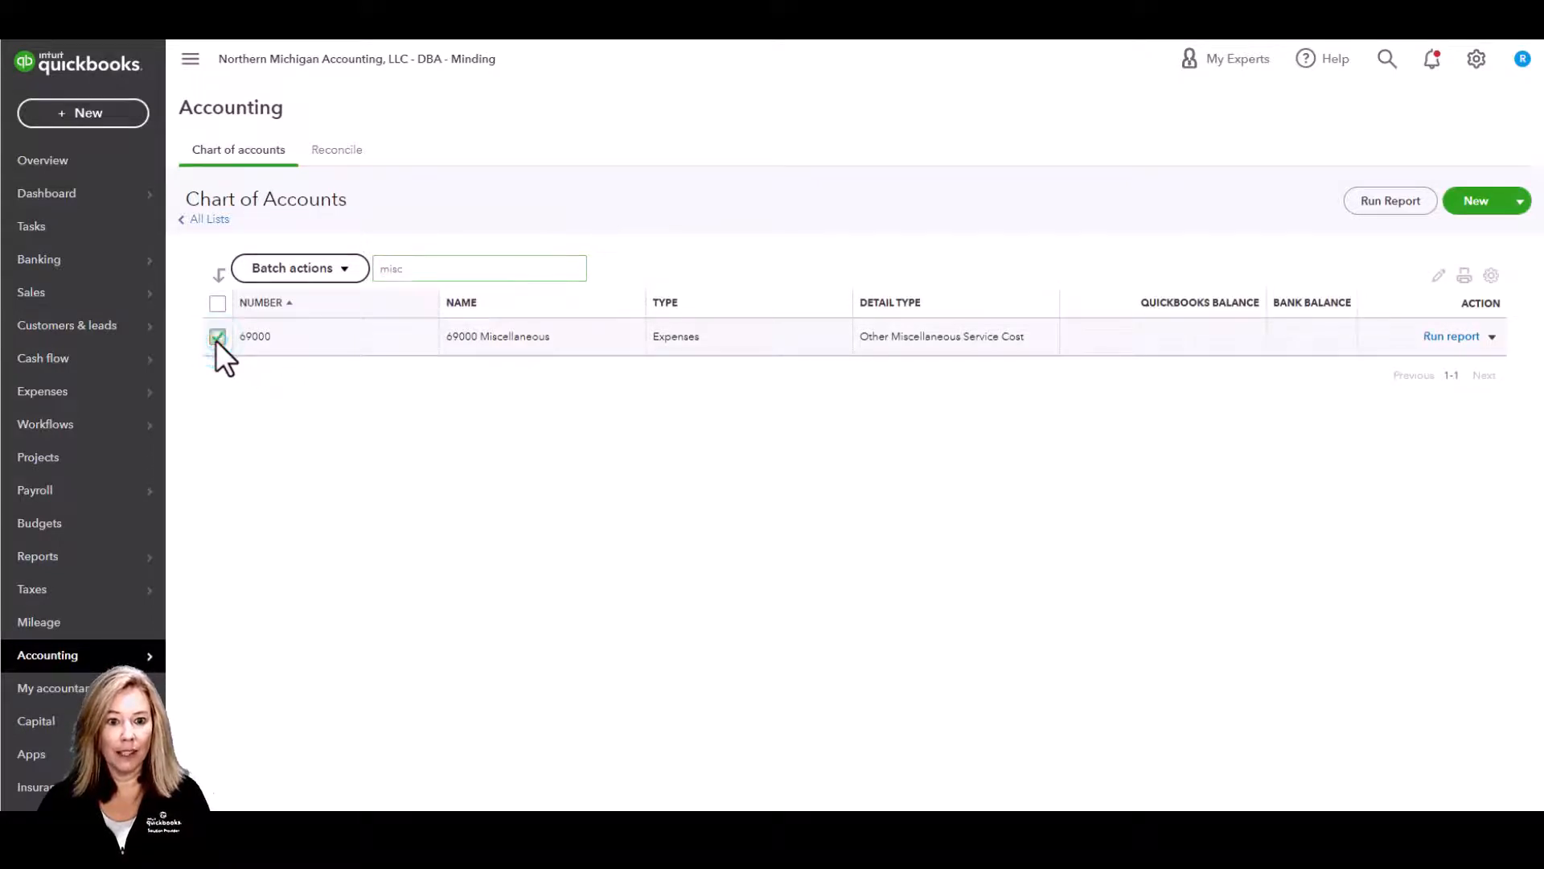
click(1492, 337)
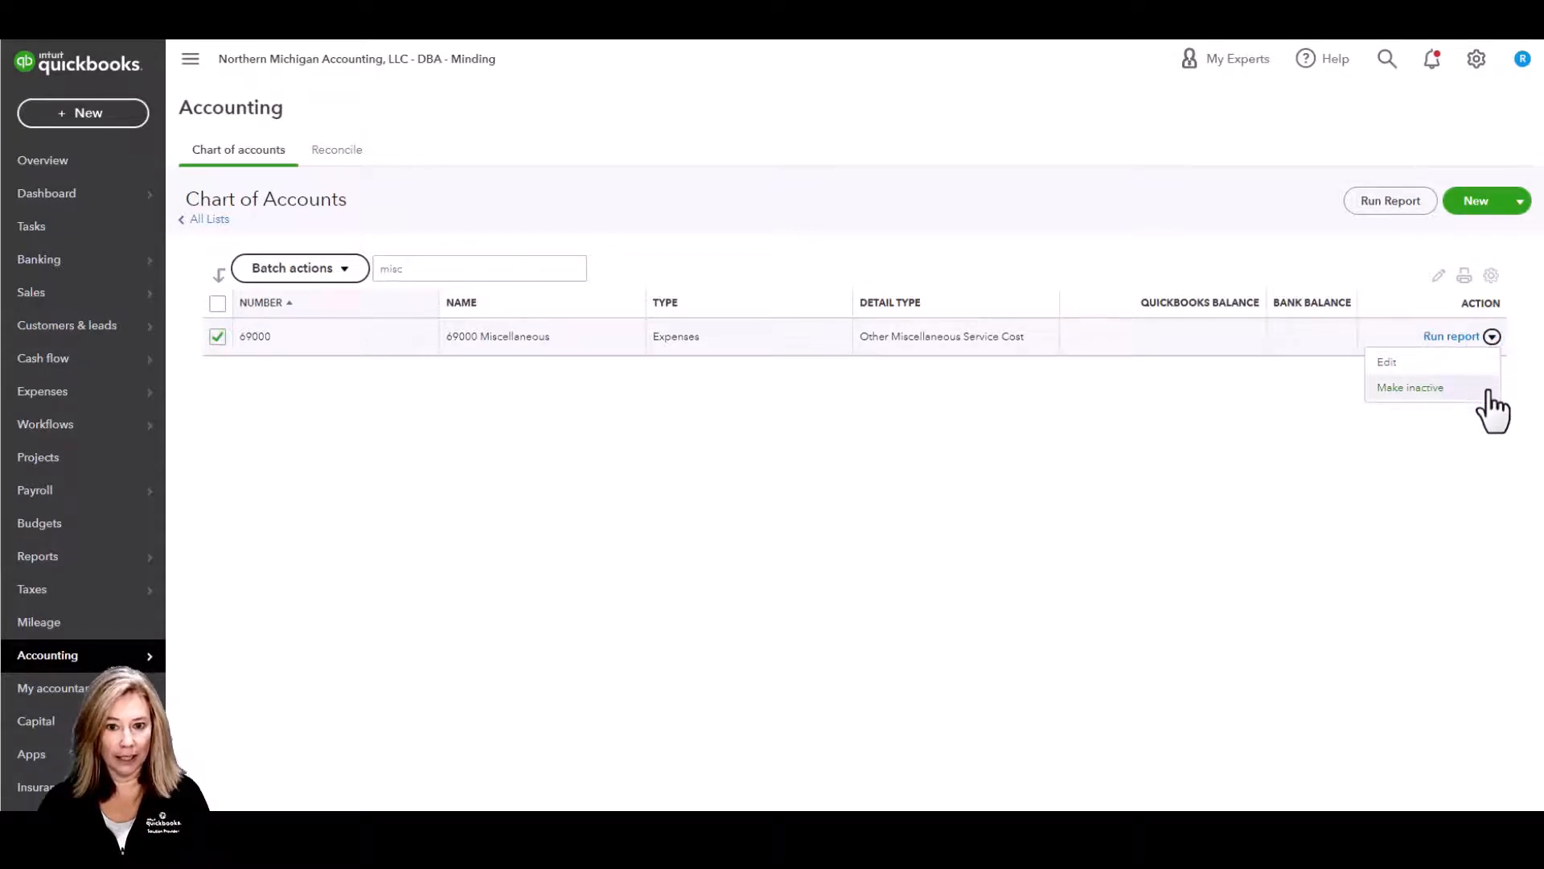
click(1488, 390)
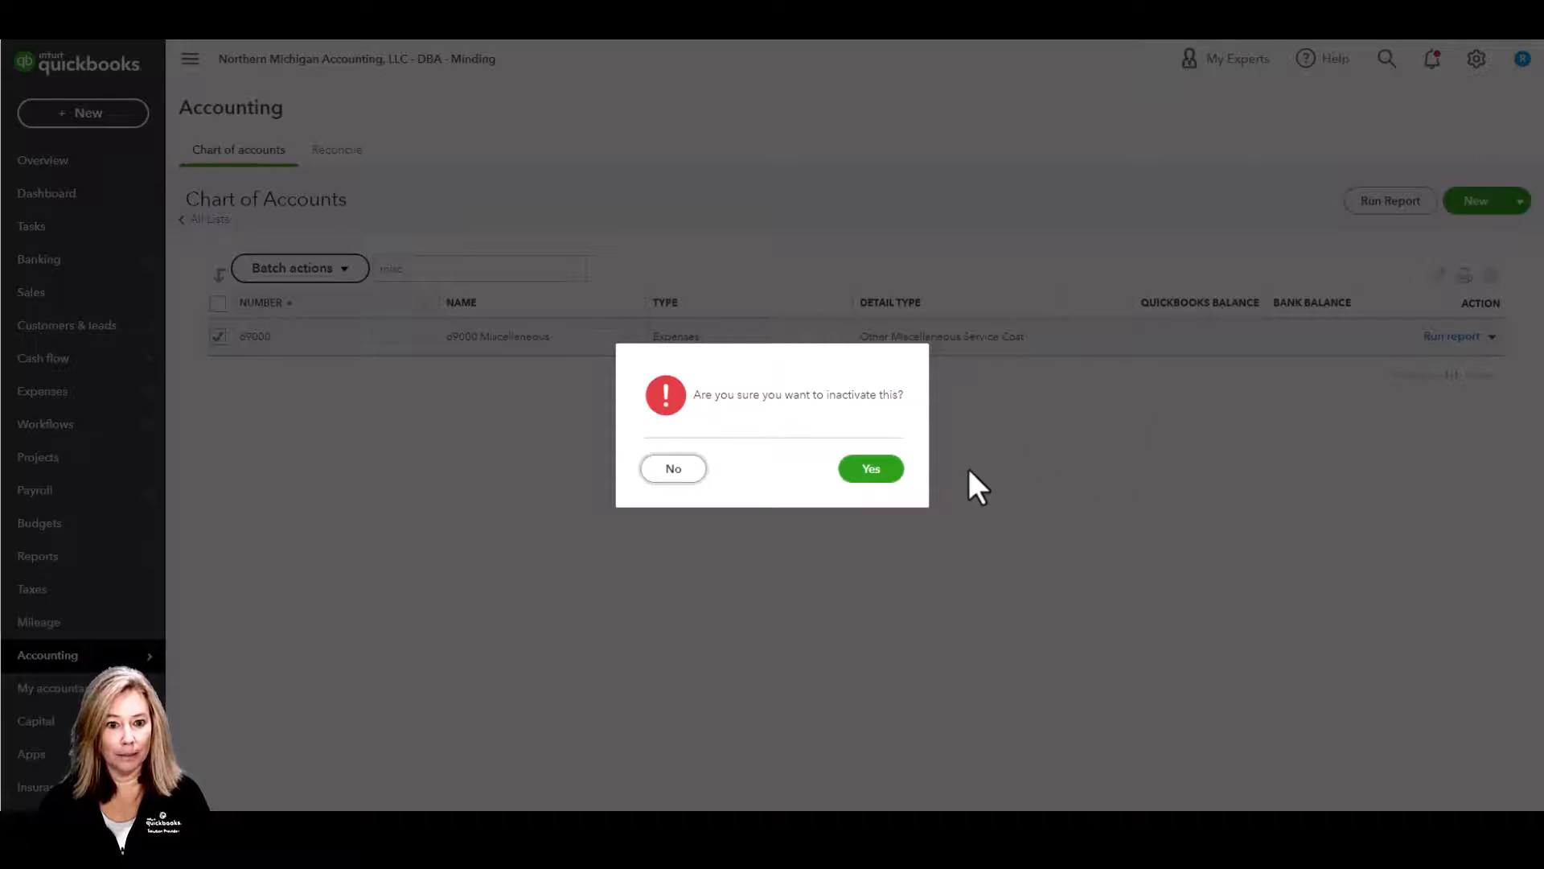
click(869, 470)
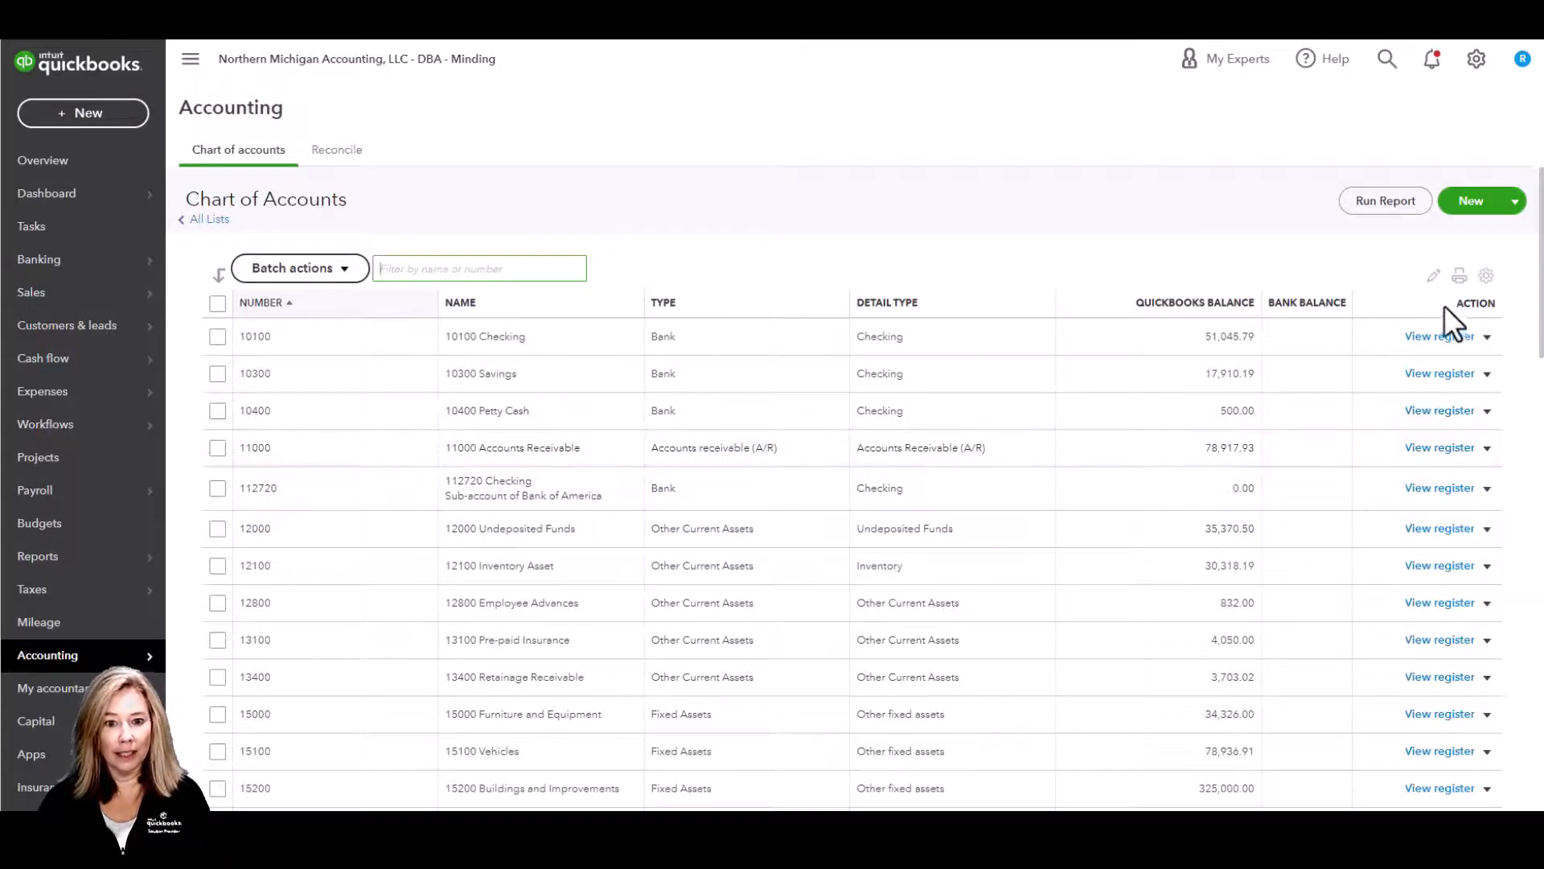
- Set the chart of accounts list to include inactive accounts
click(1488, 277)
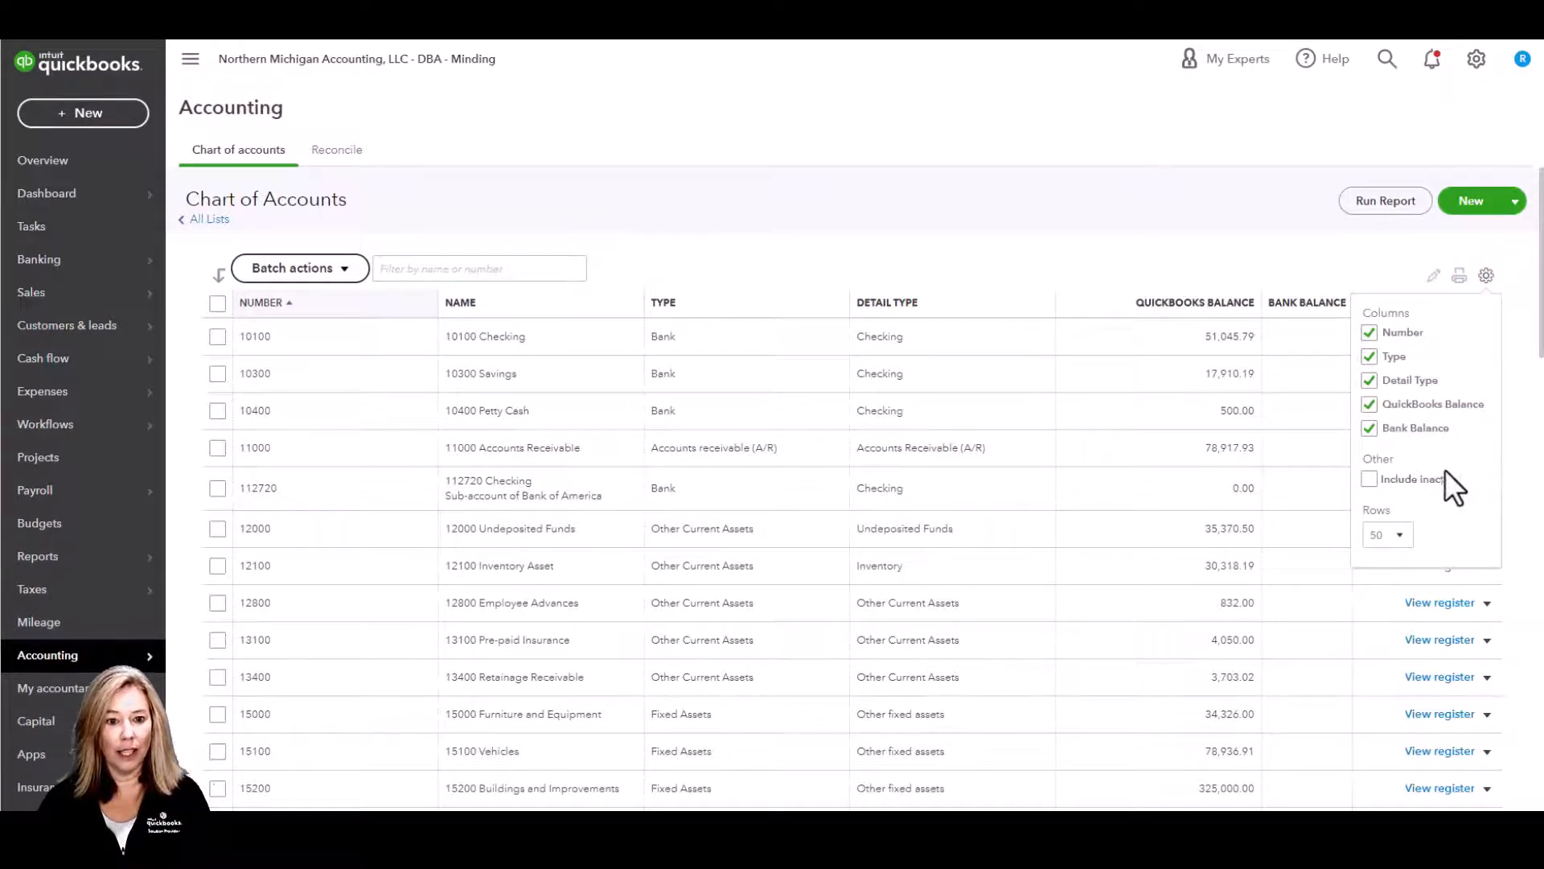
click(1369, 480)
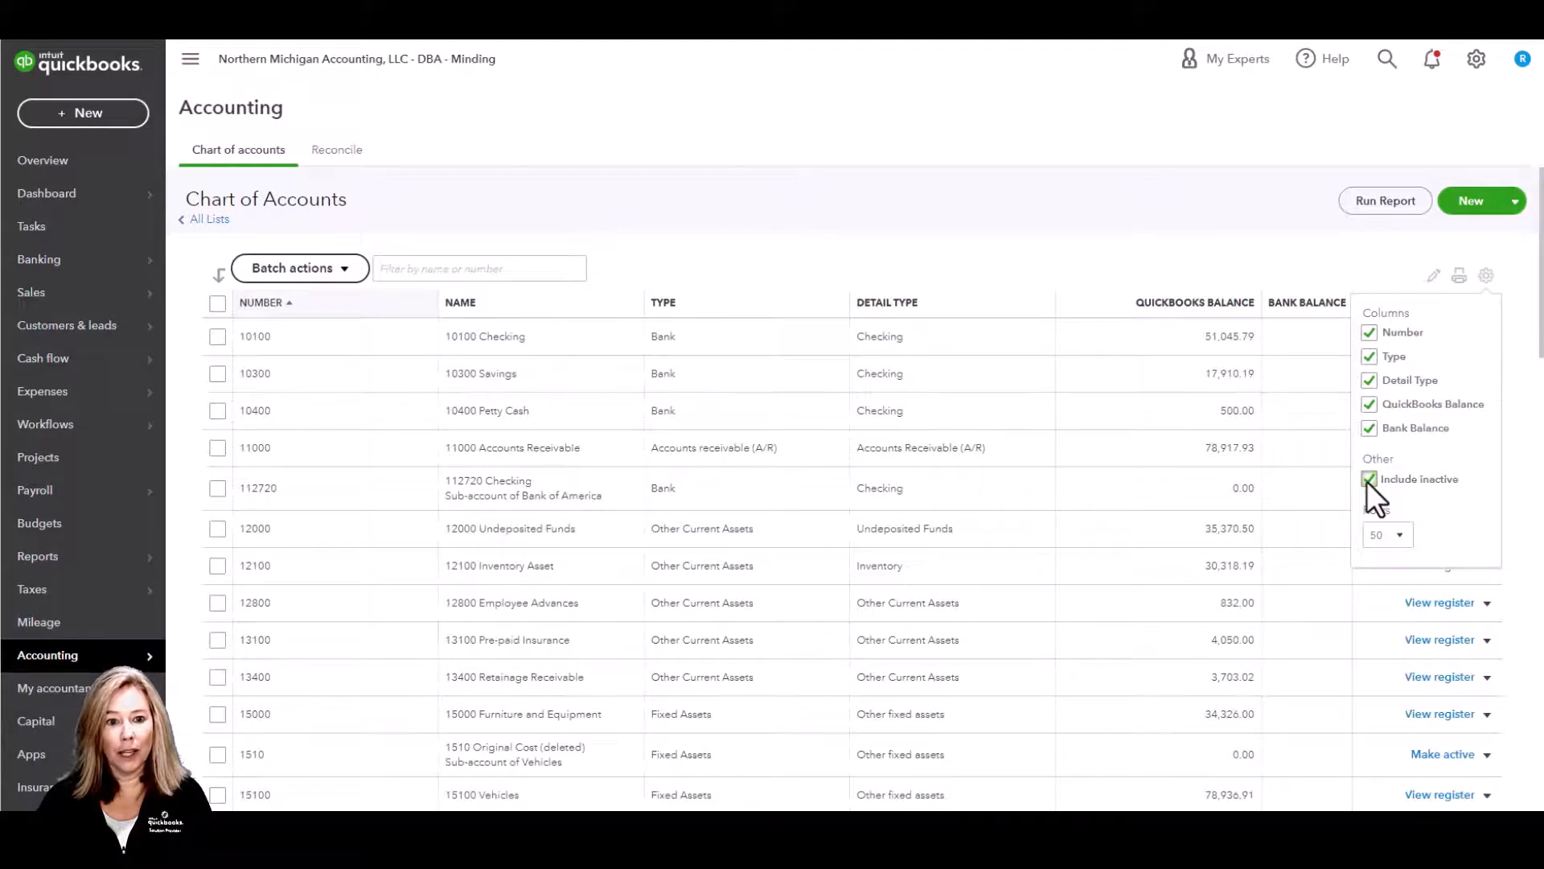
click(1522, 500)
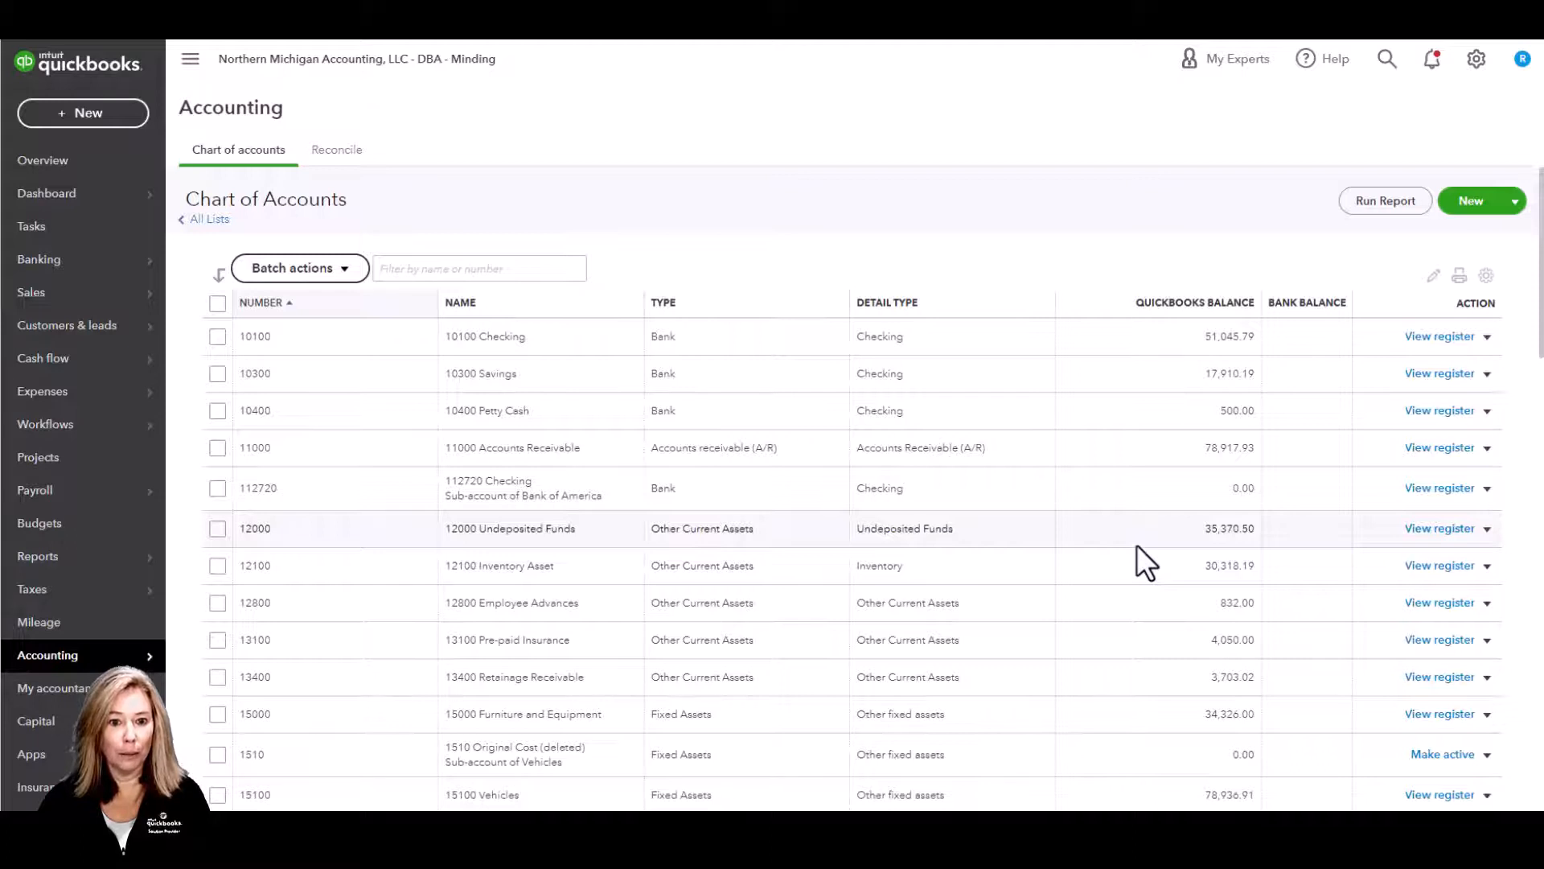
- Filter the chart of accounts by "Account" and open the Accounting sub-account of Professional Fees for editing
text(Account)
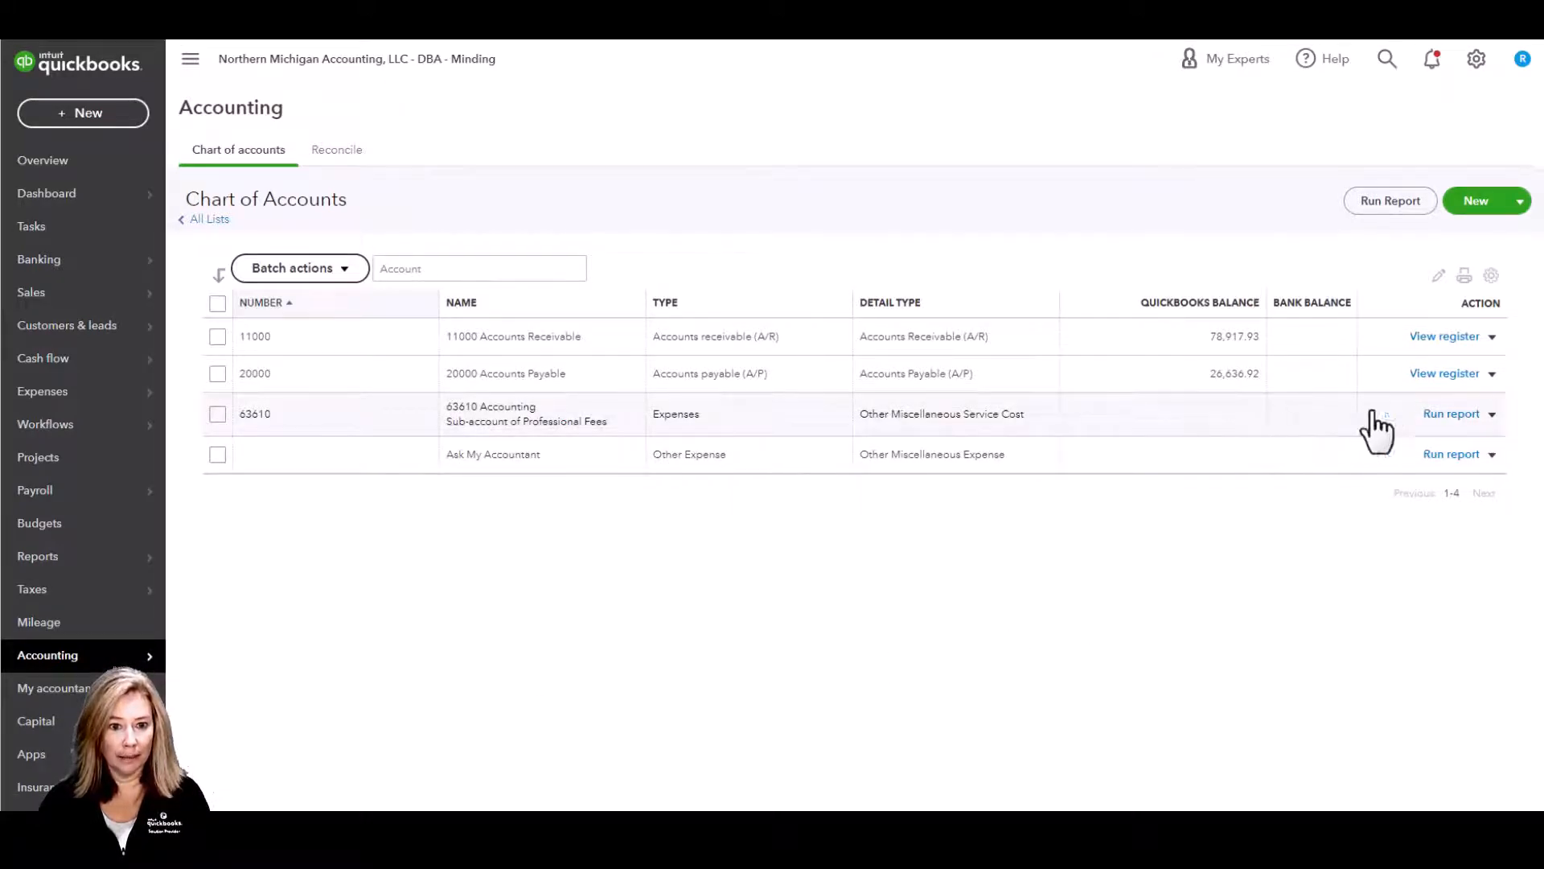
click(1493, 414)
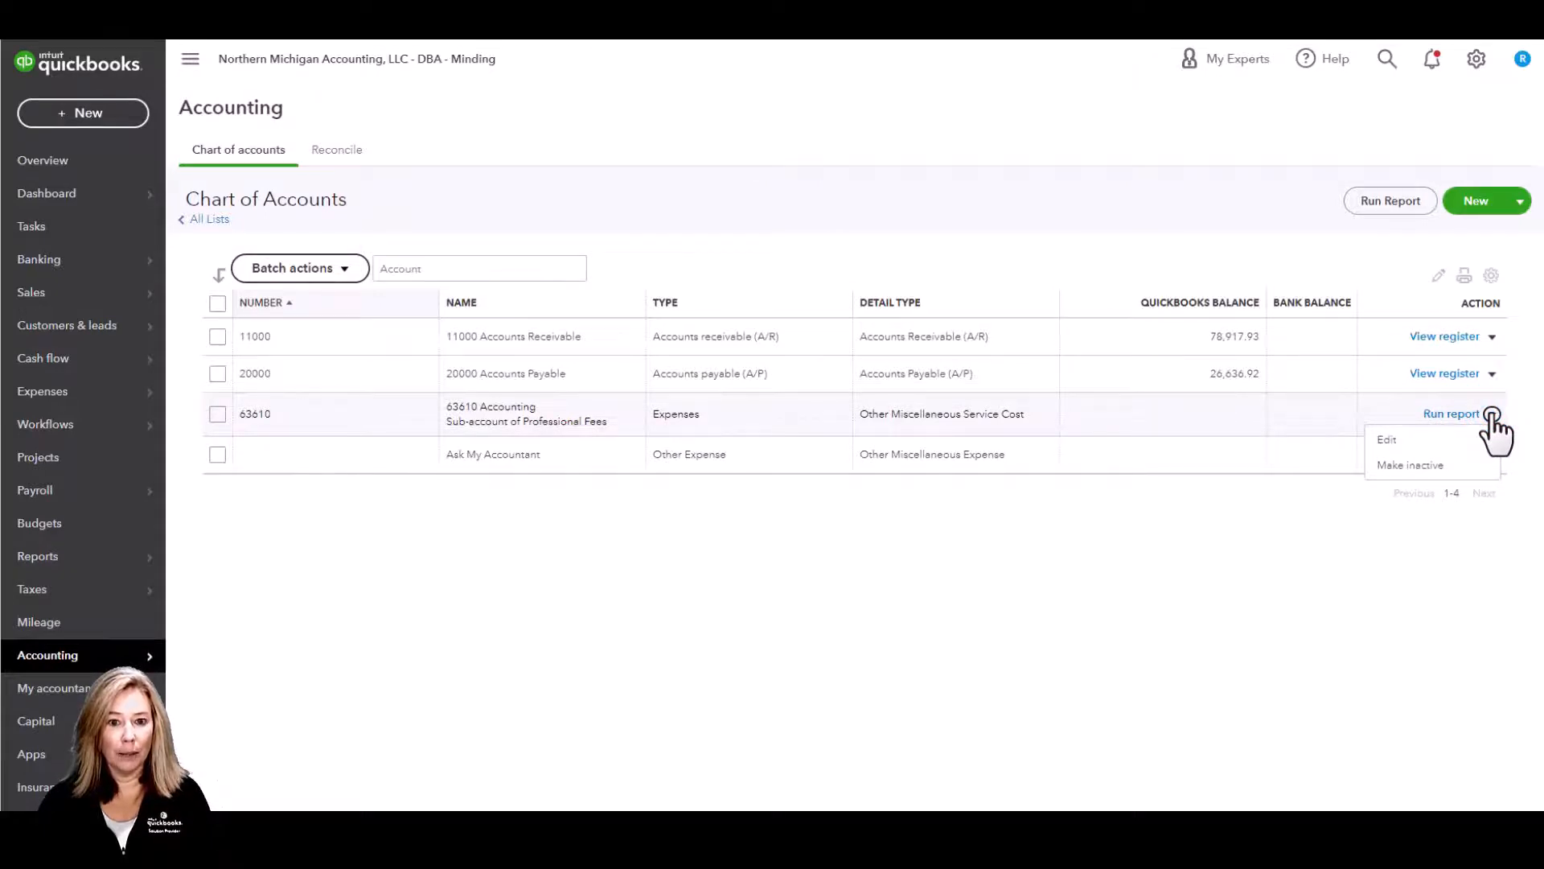
click(1387, 439)
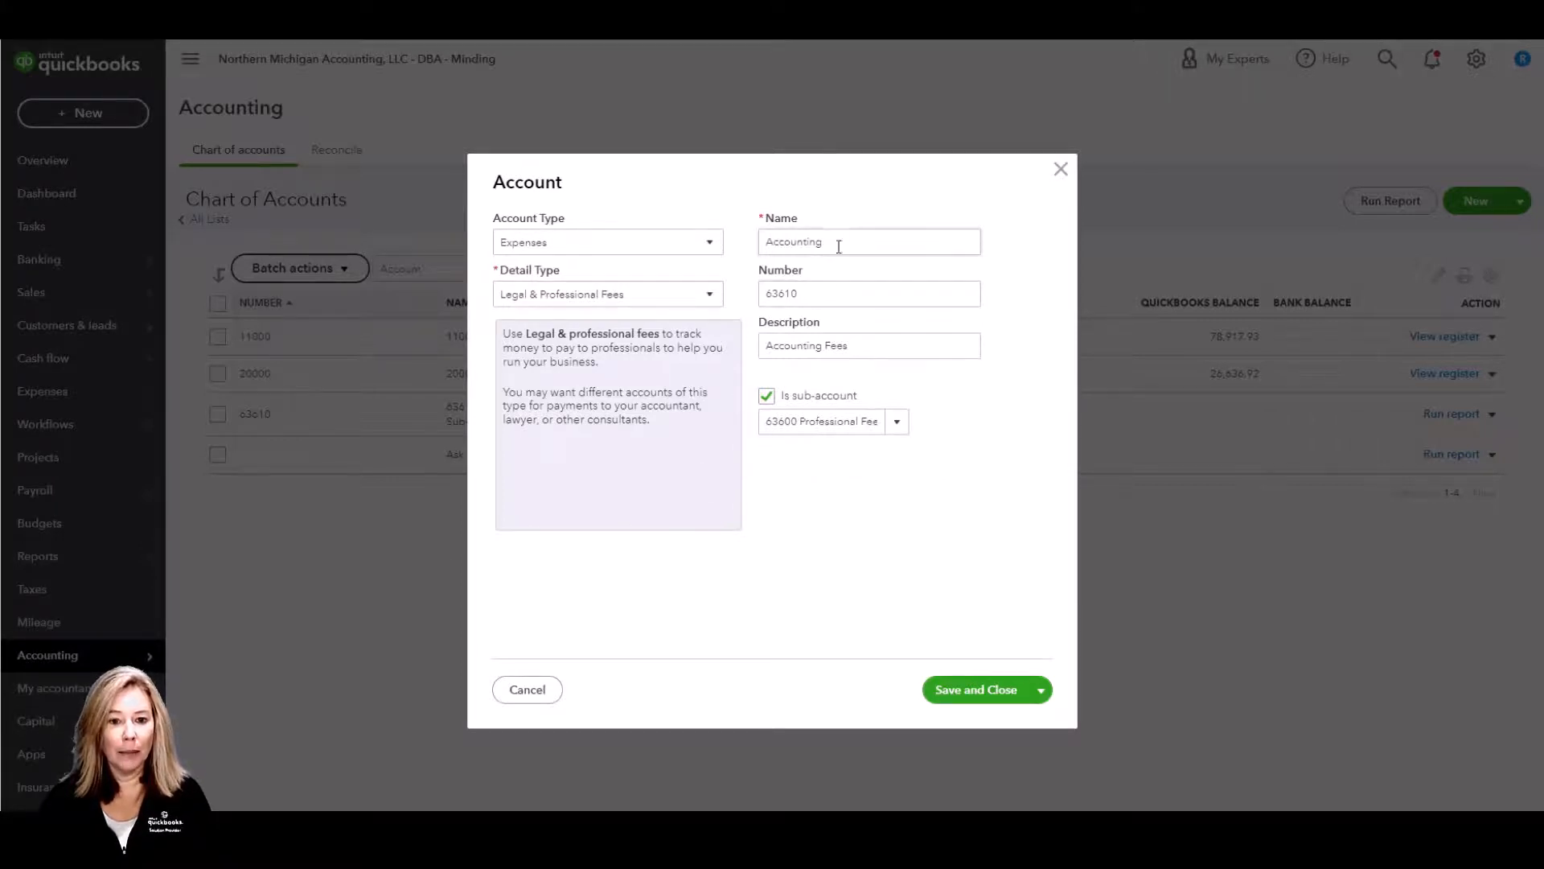
- Copy the name of the Accounting account and close its details without saving
drag(831, 238, 814, 233)
double_click(814, 235)
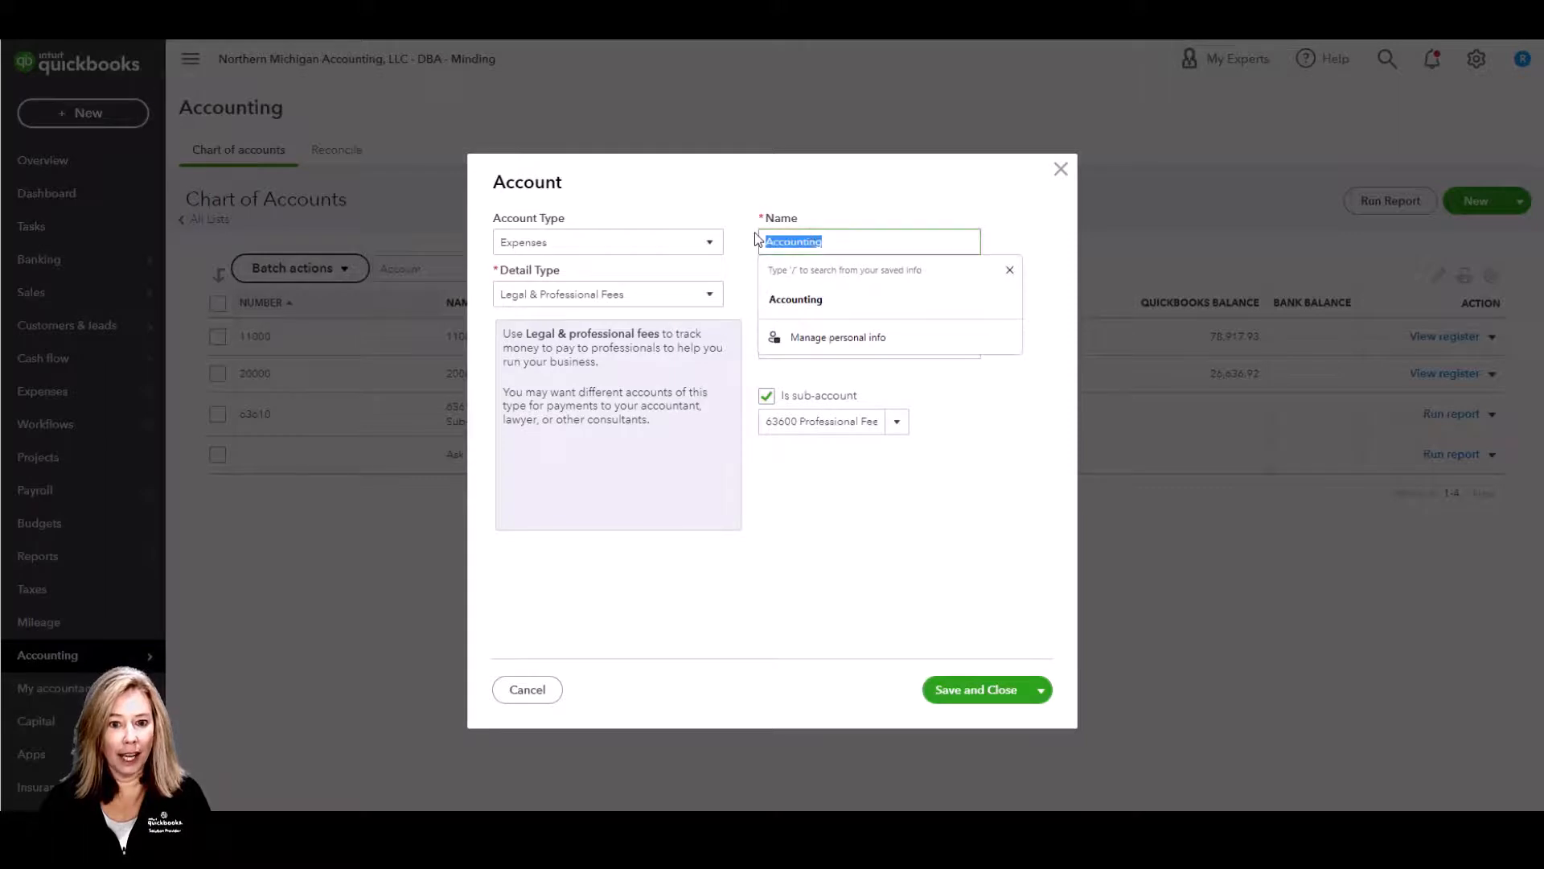
right_click(813, 241)
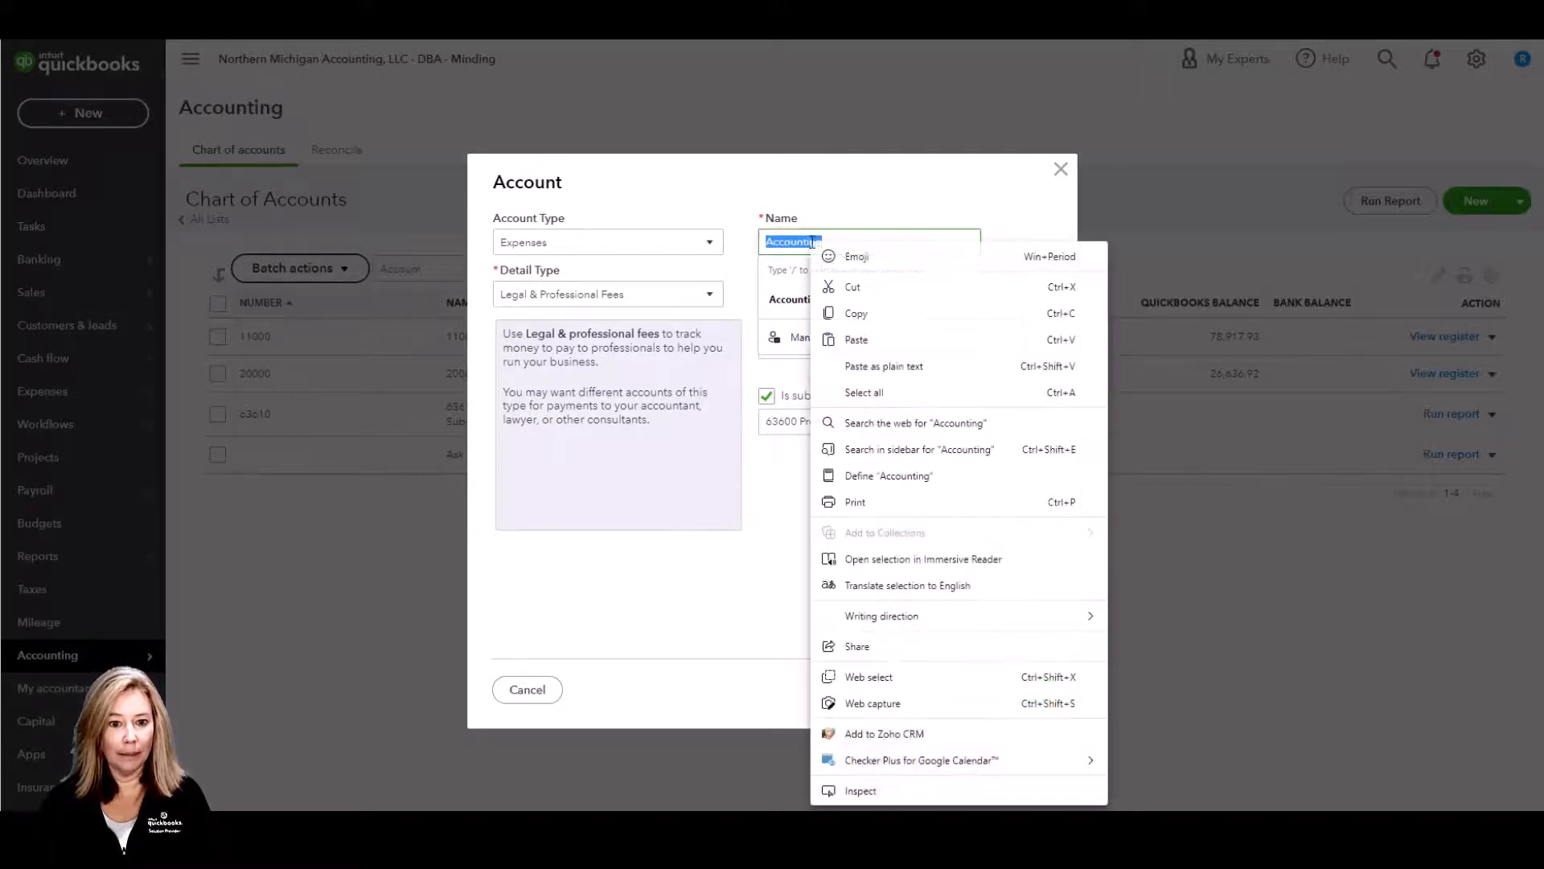
click(849, 313)
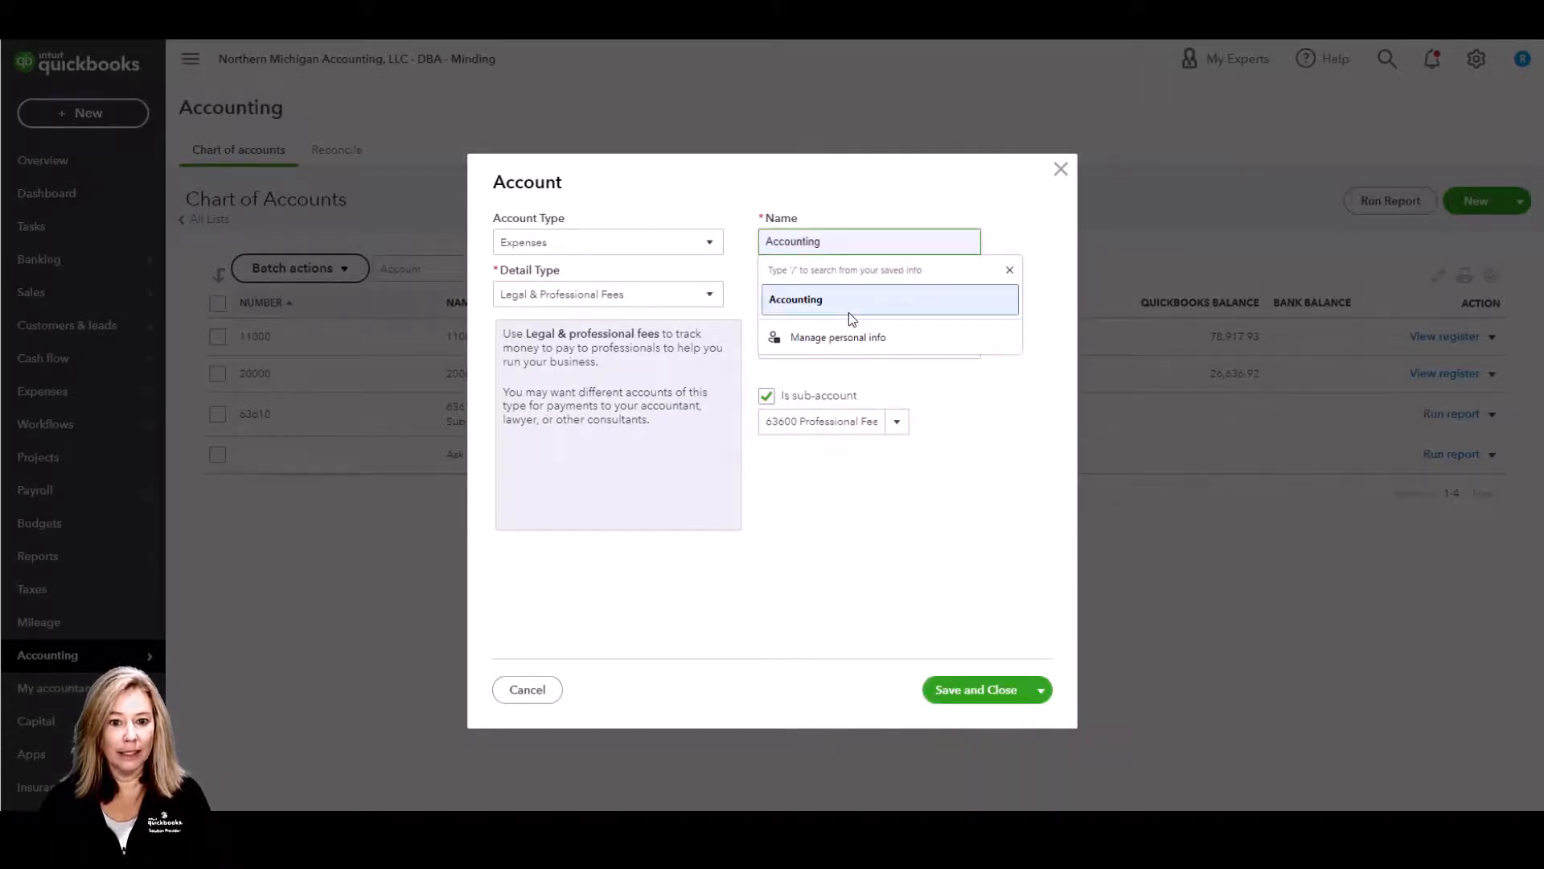
click(835, 589)
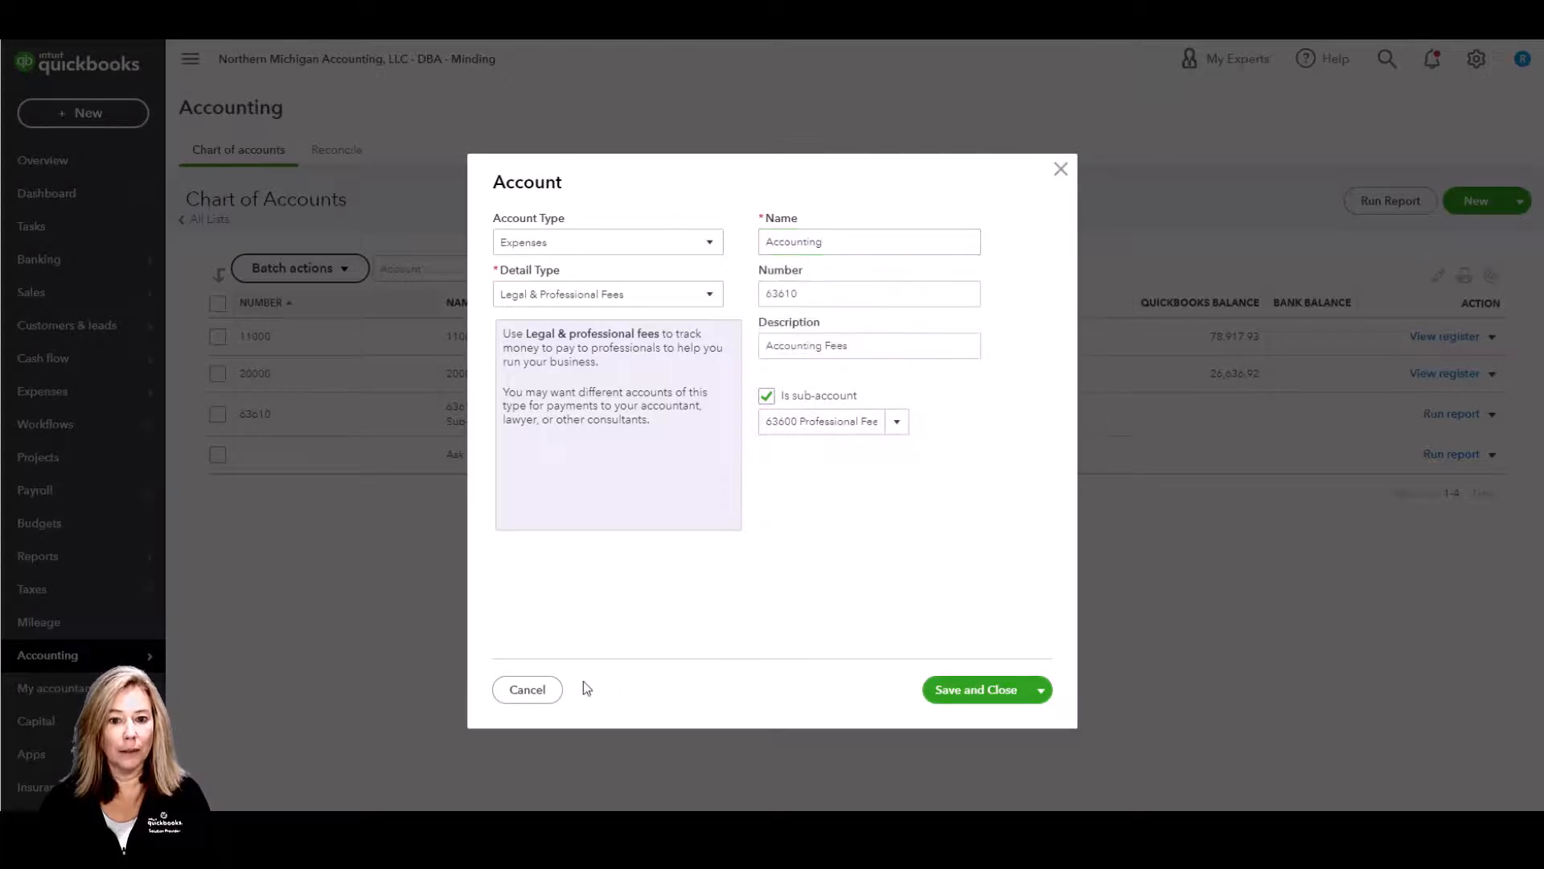
click(533, 691)
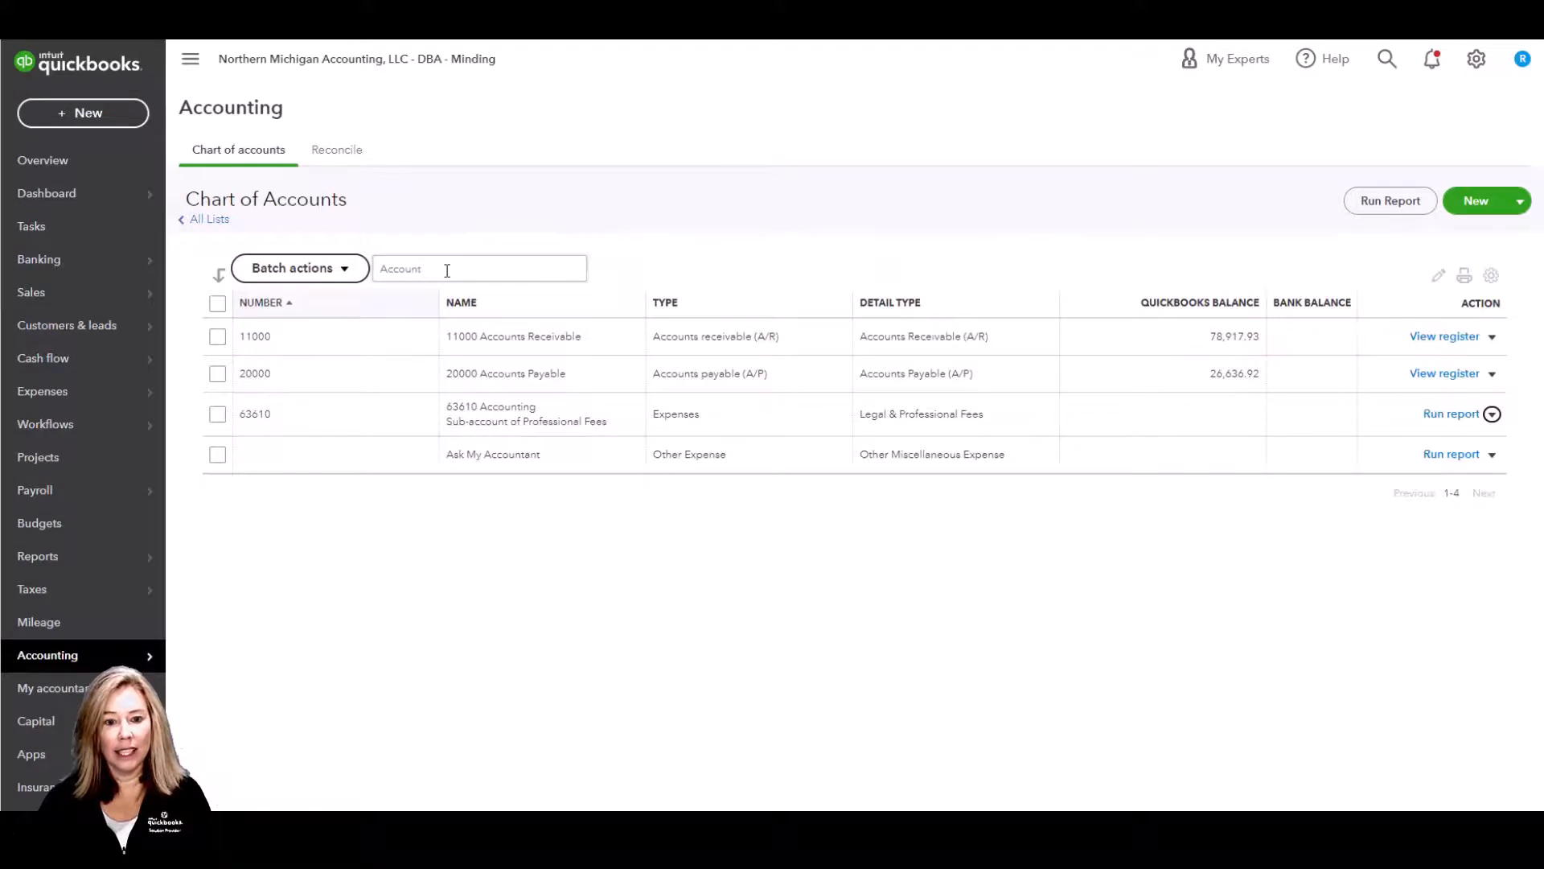
- Filter the chart of accounts by "Bookk" and open the Bookkeeper account for editing
drag(447, 271, 373, 269)
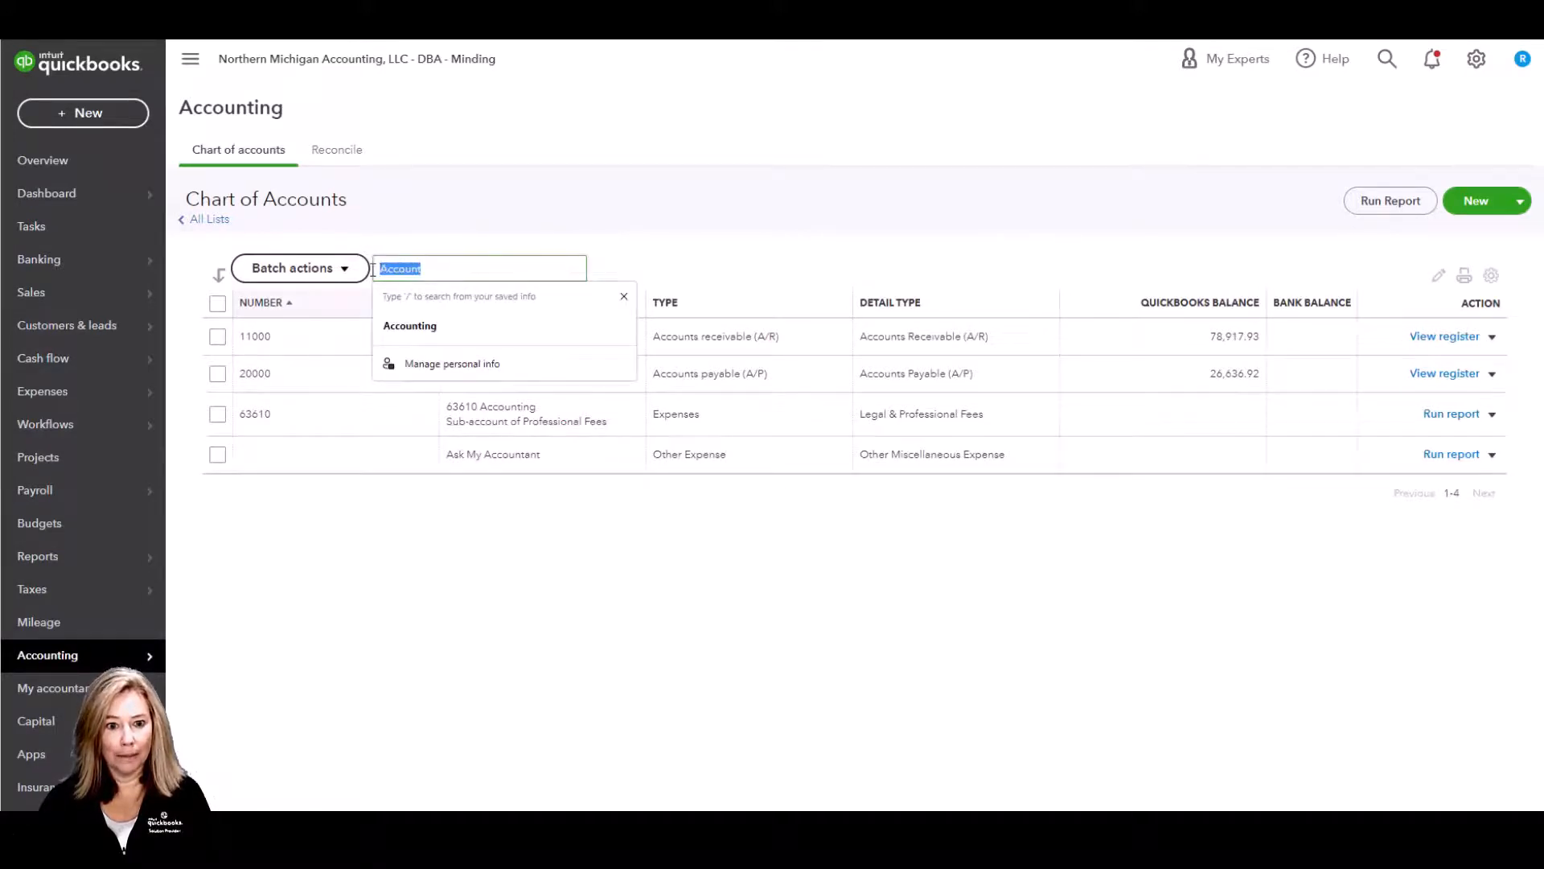
text(Bookk)
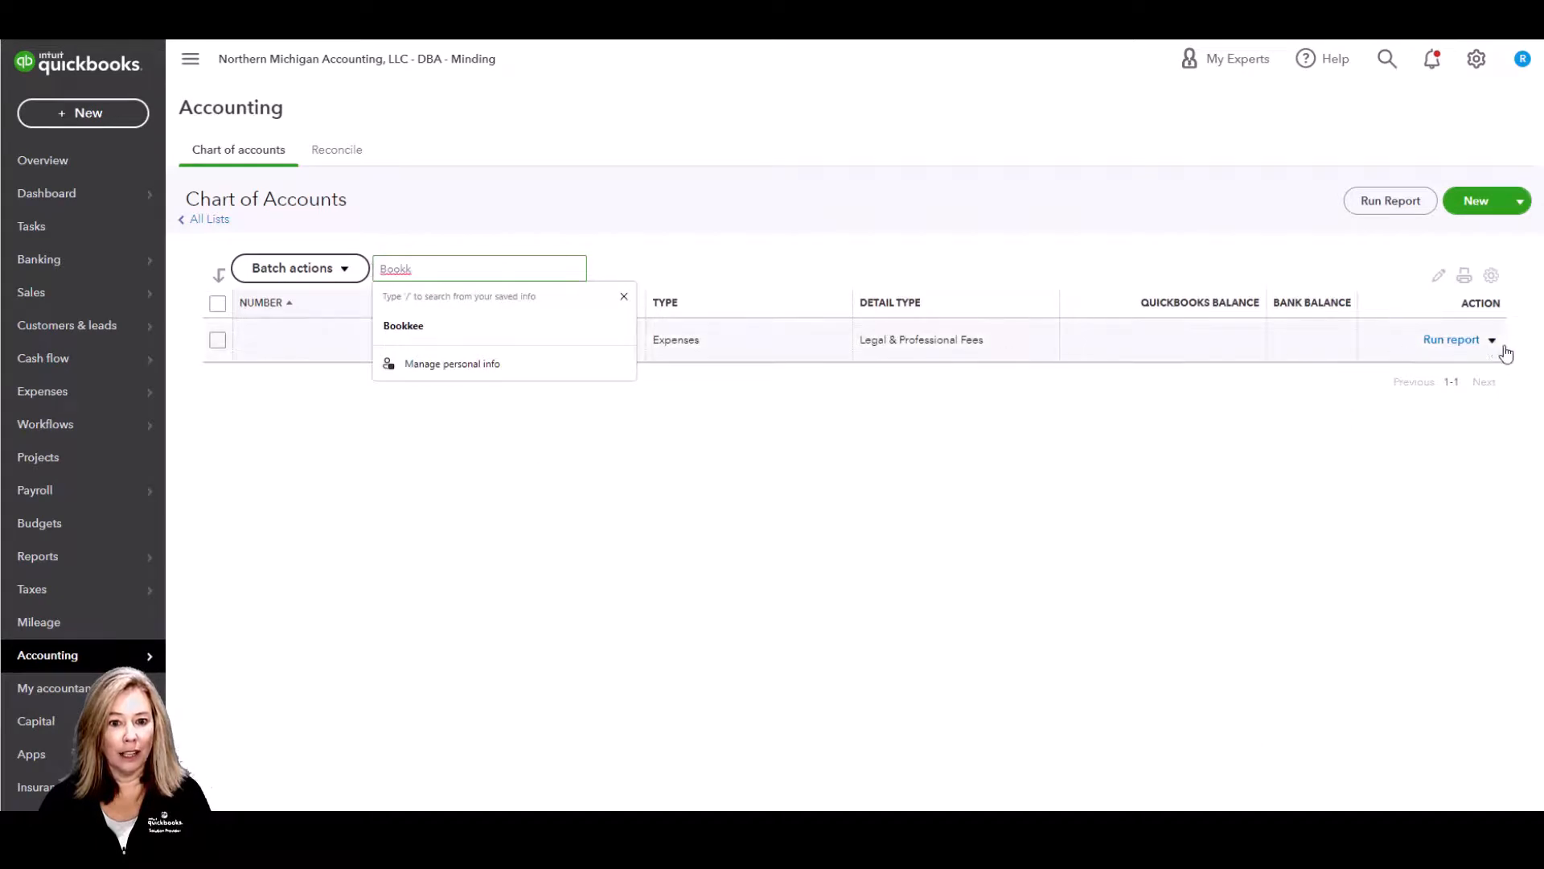
click(1491, 342)
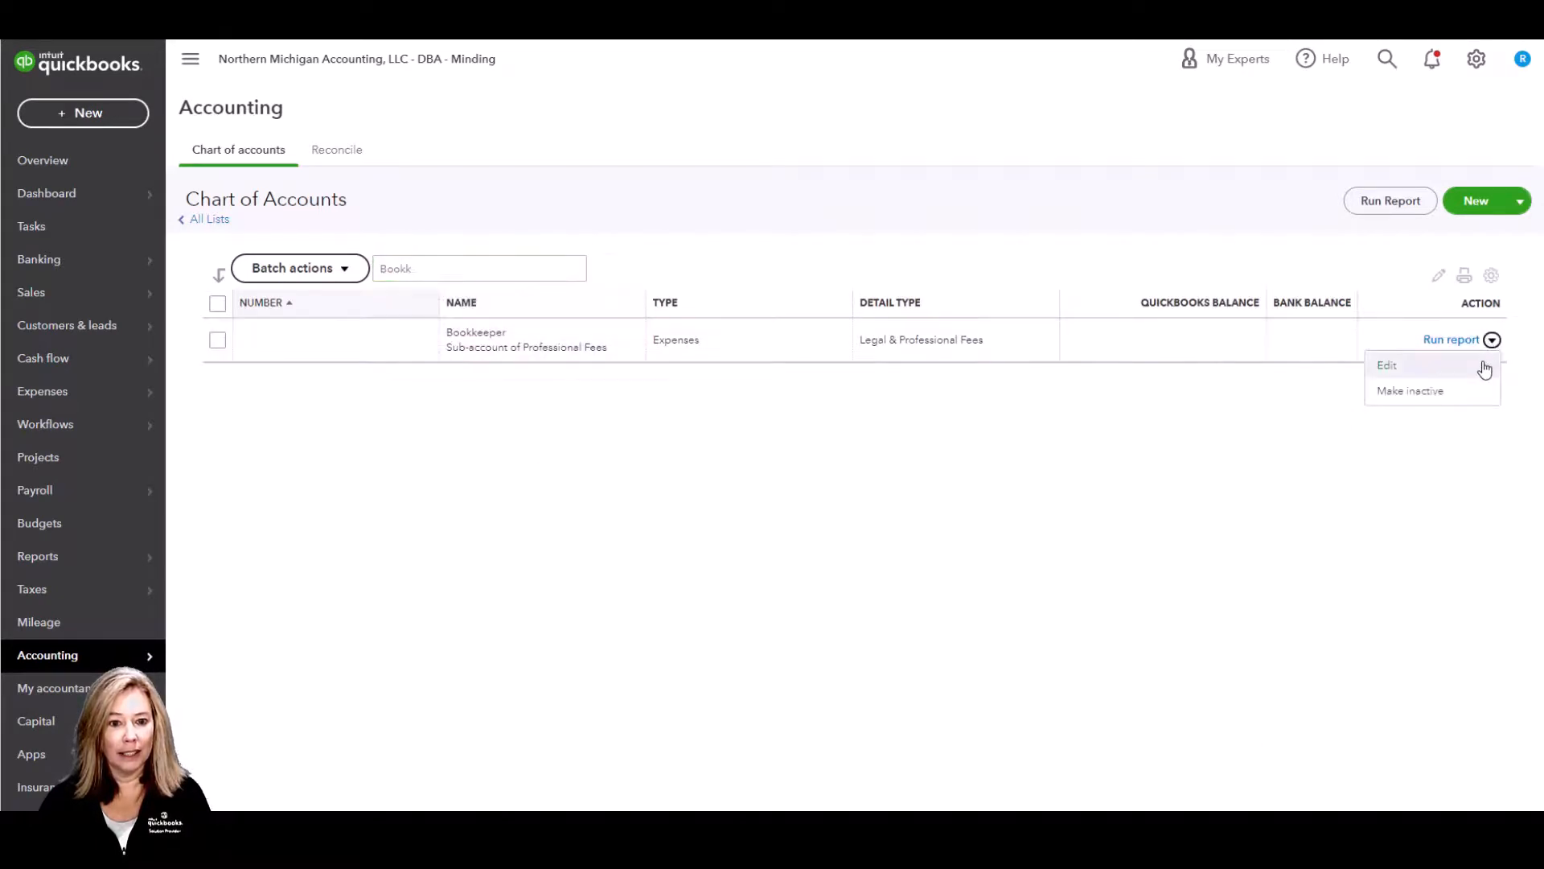
click(1484, 369)
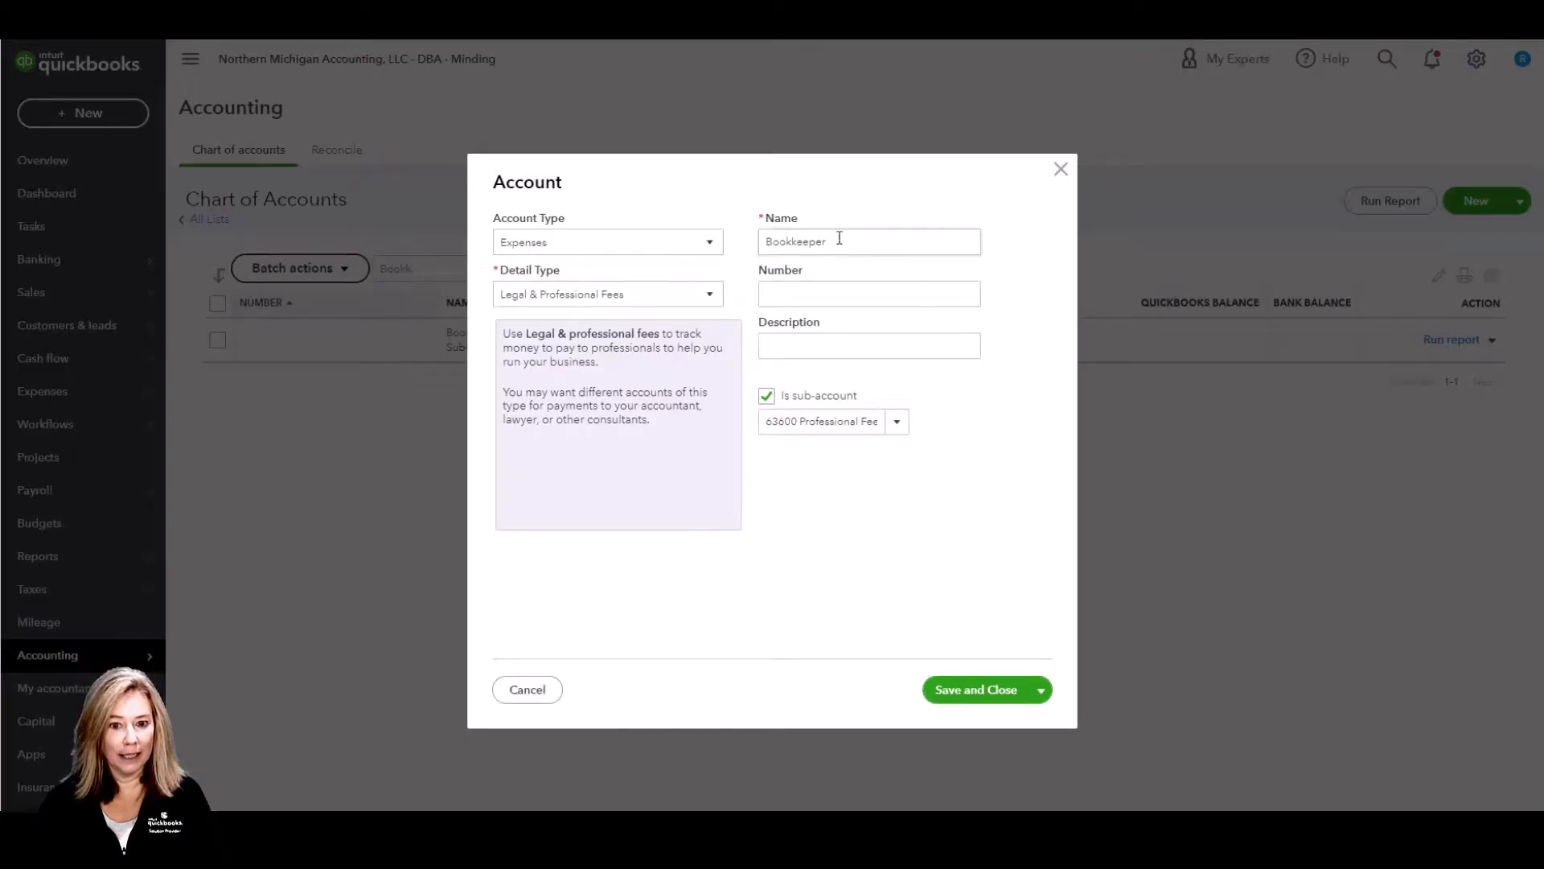
- Rename the Bookkeeper account "Accounting", save it, and agree to merge it with the existing Accounting account
drag(836, 240, 765, 240)
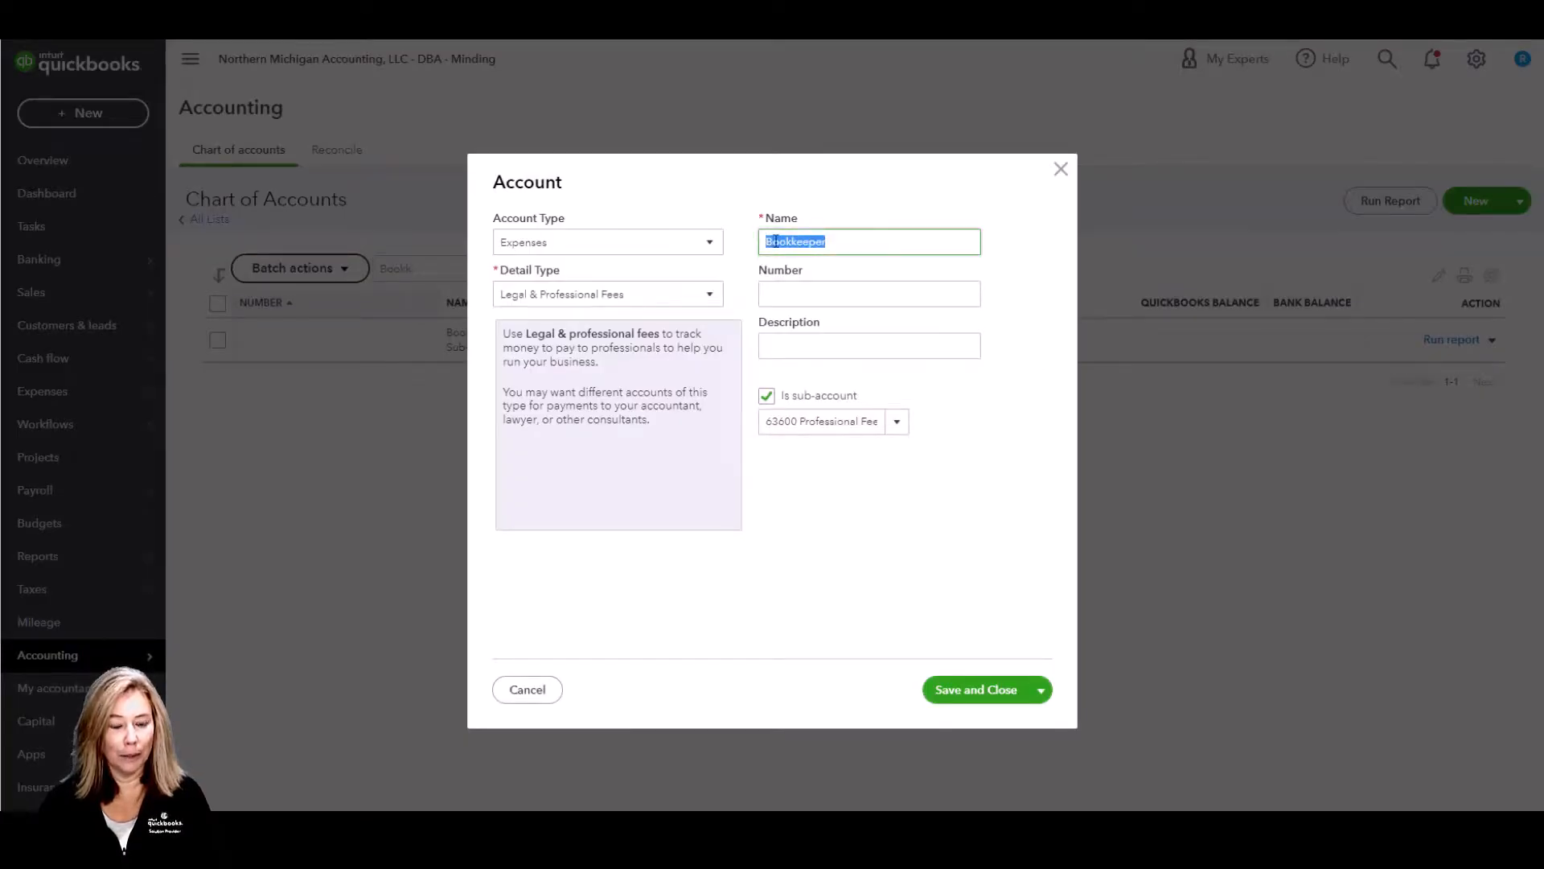
right_click(774, 241)
click(822, 318)
text(Accounting)
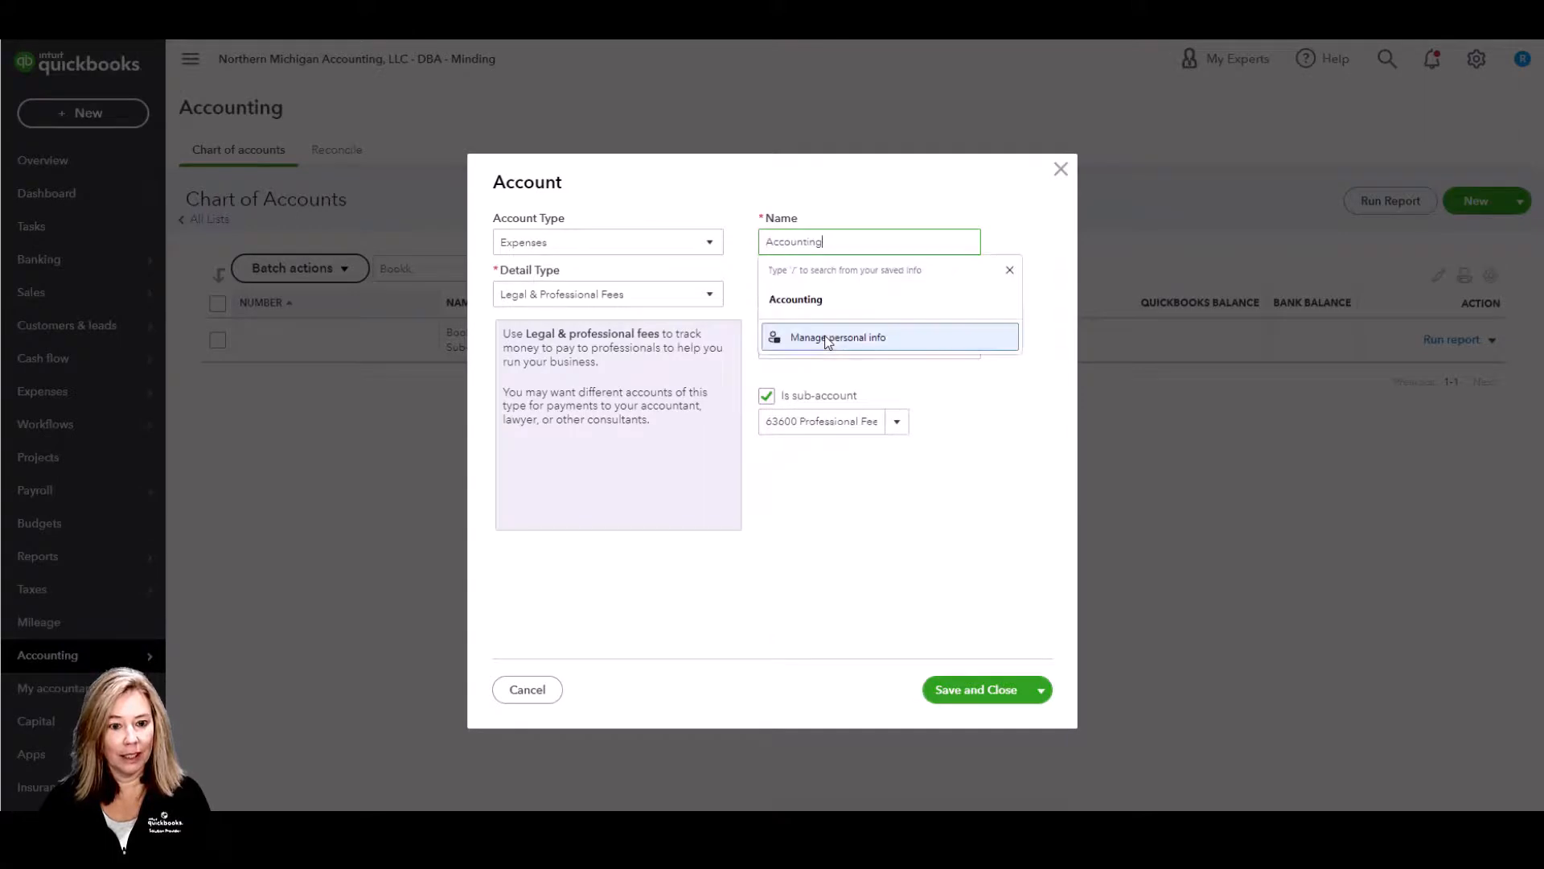
click(975, 436)
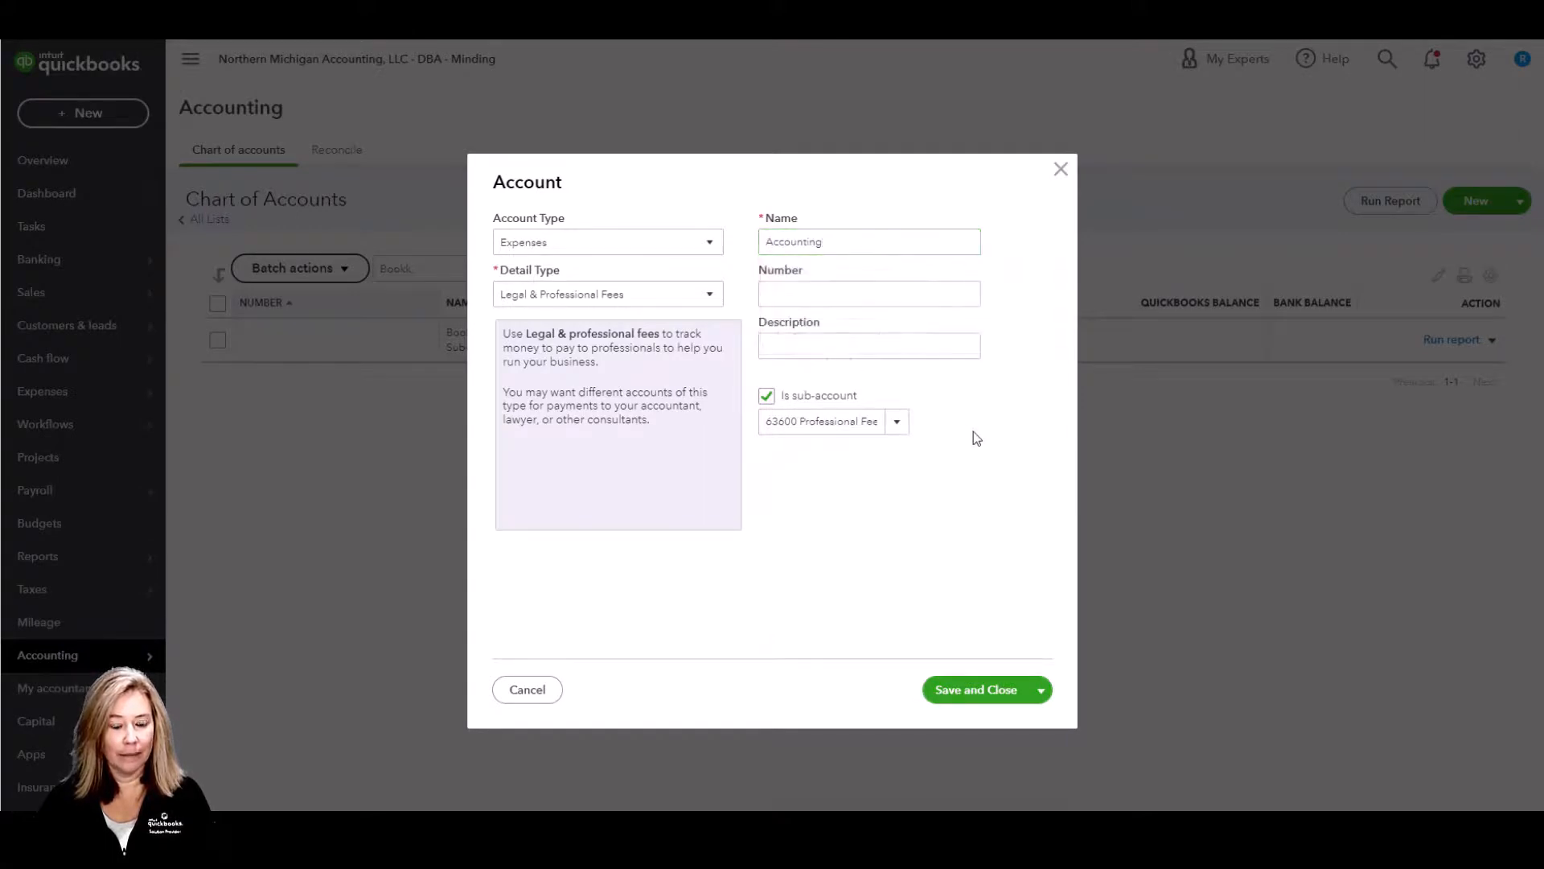
click(972, 700)
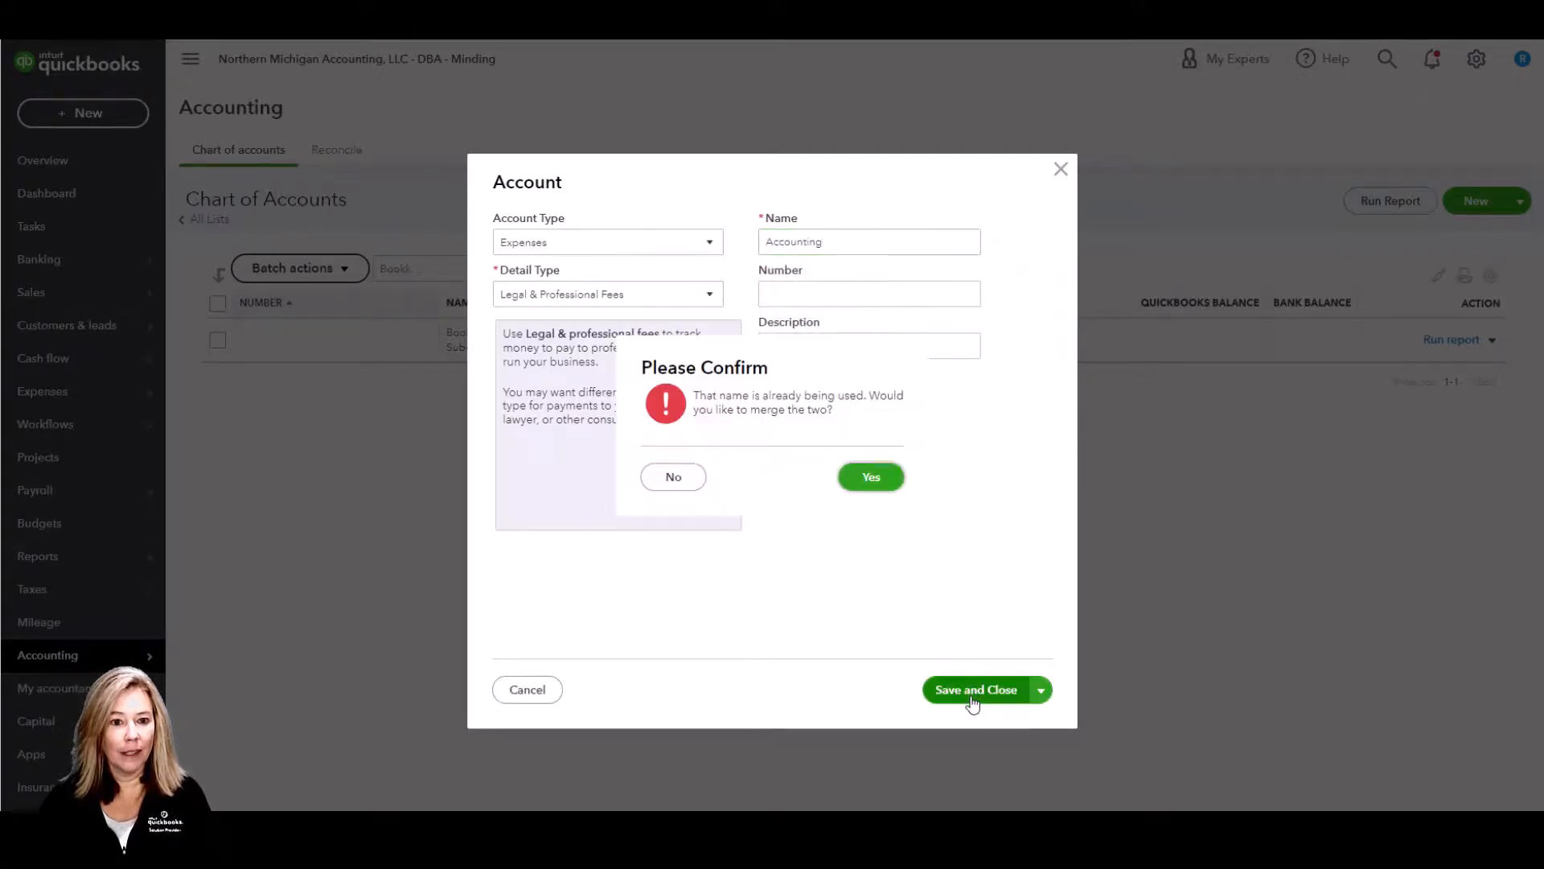
click(885, 481)
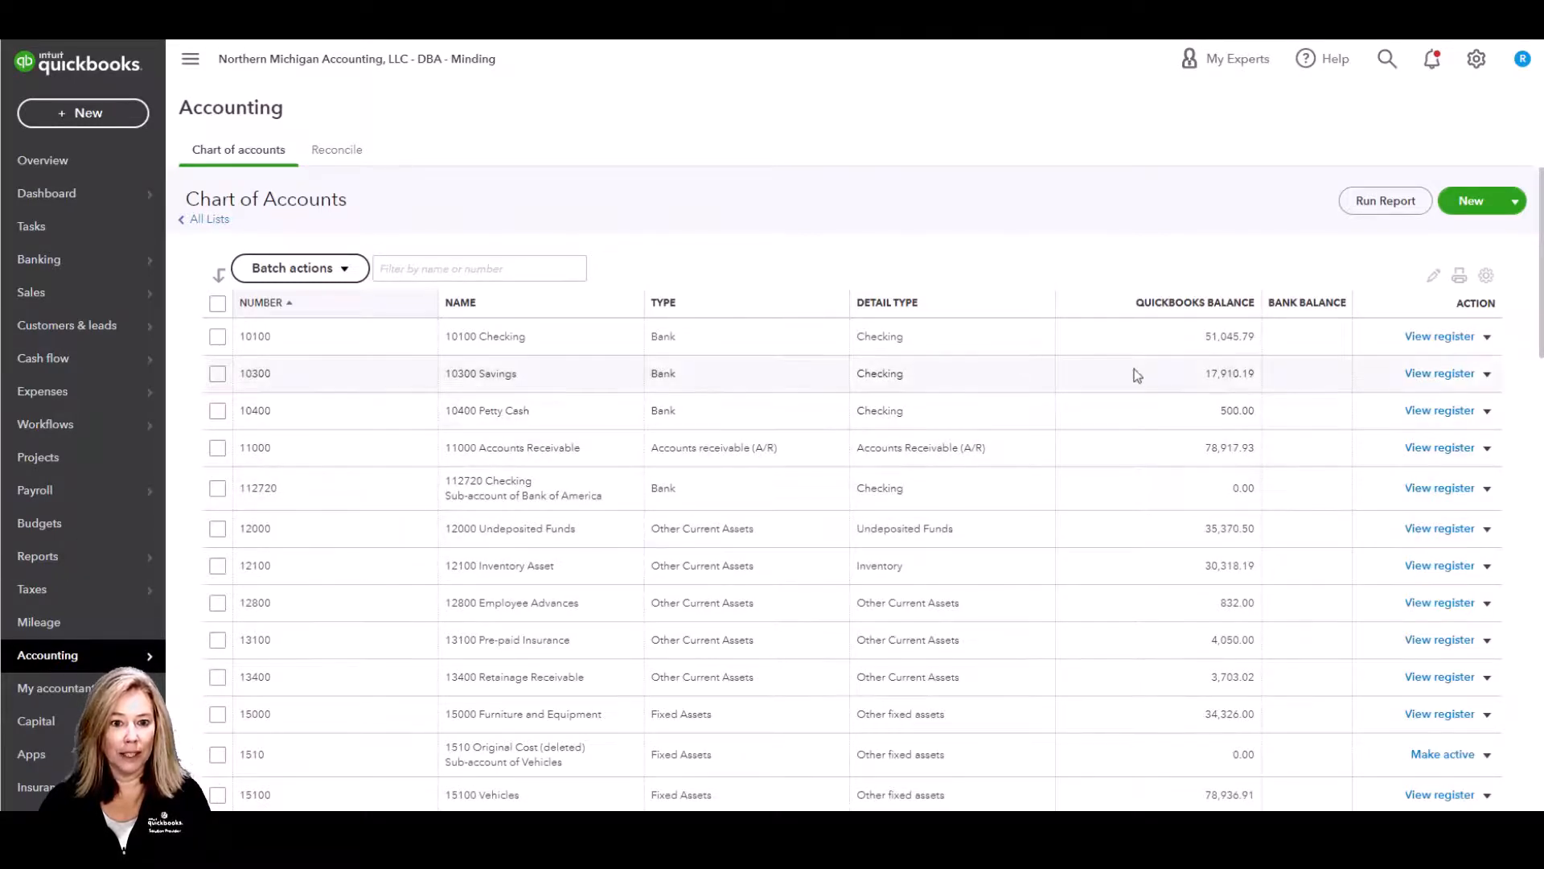
- Create a new account of type Expenses with detail type Auto, named "Automobile"
click(1471, 202)
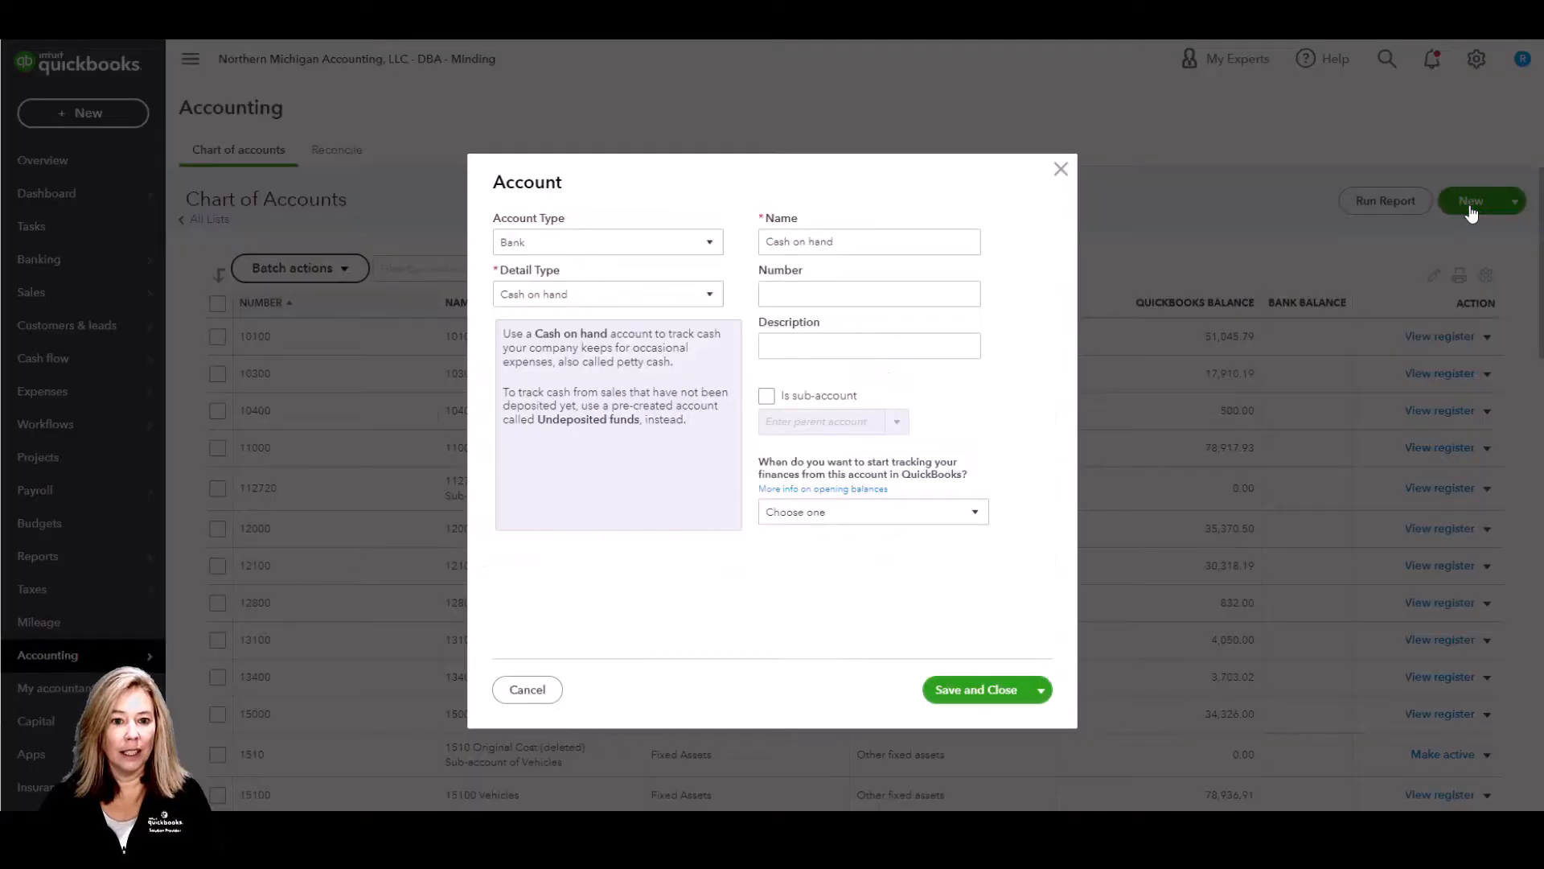
click(711, 246)
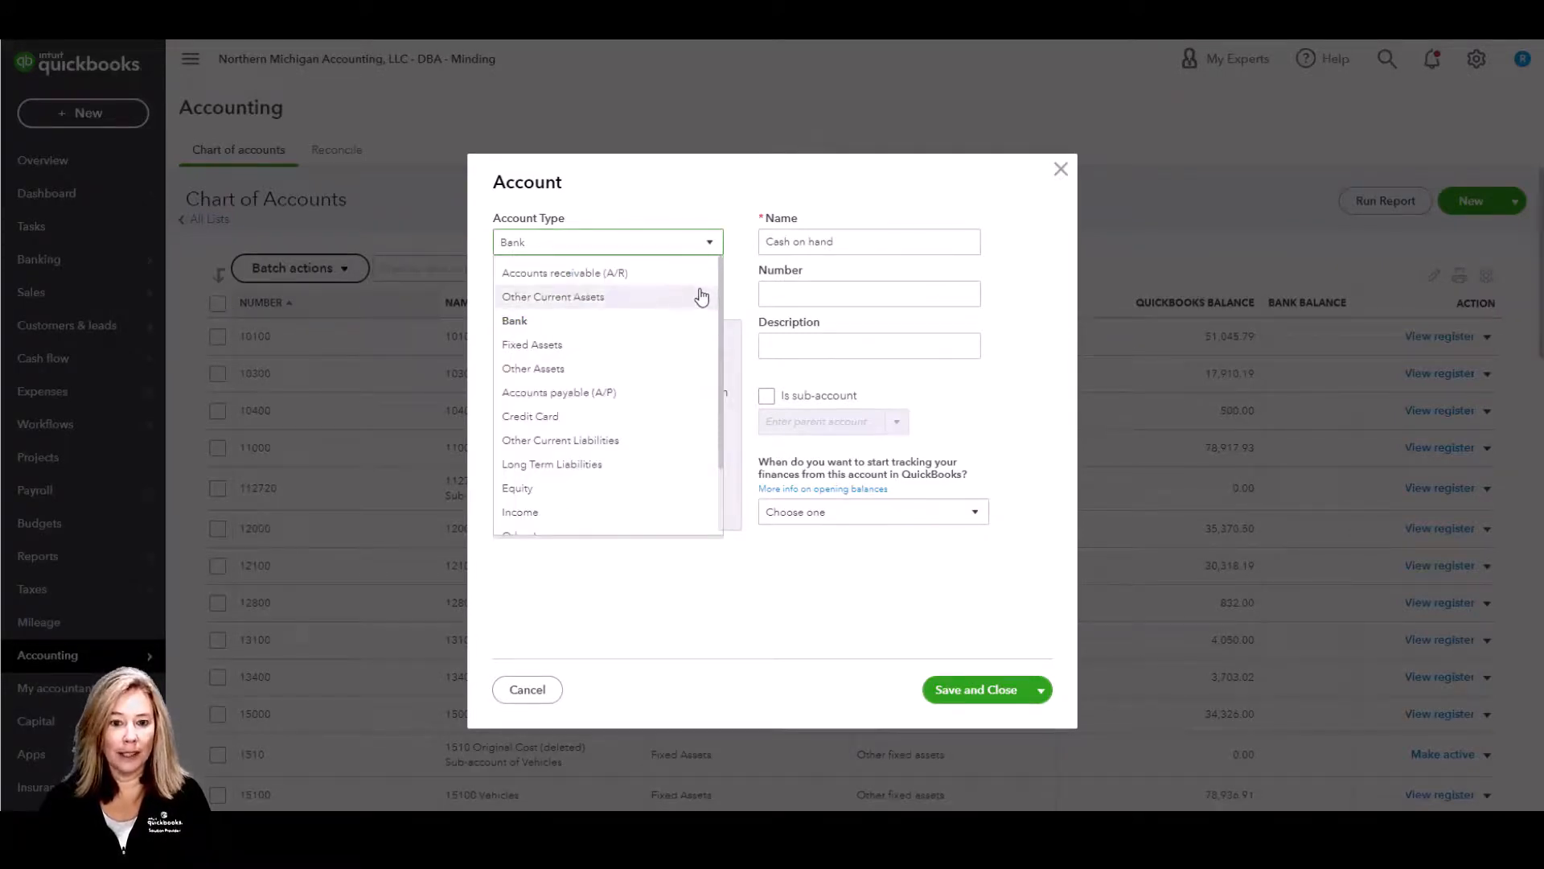
scroll(672, 479, down, 1)
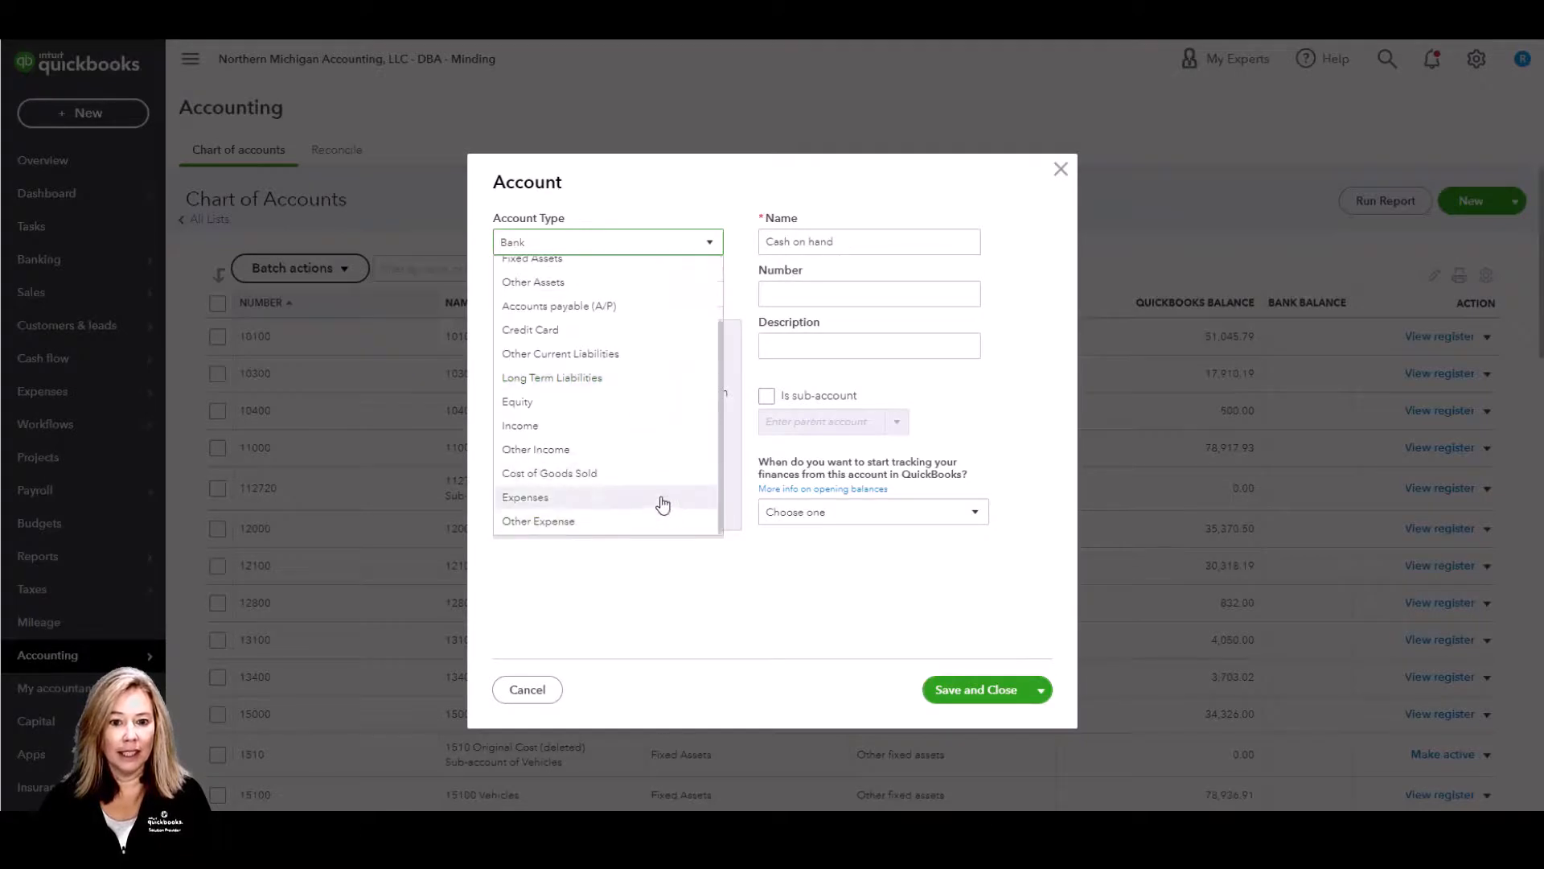
click(663, 497)
click(707, 295)
scroll(706, 338, up, 3)
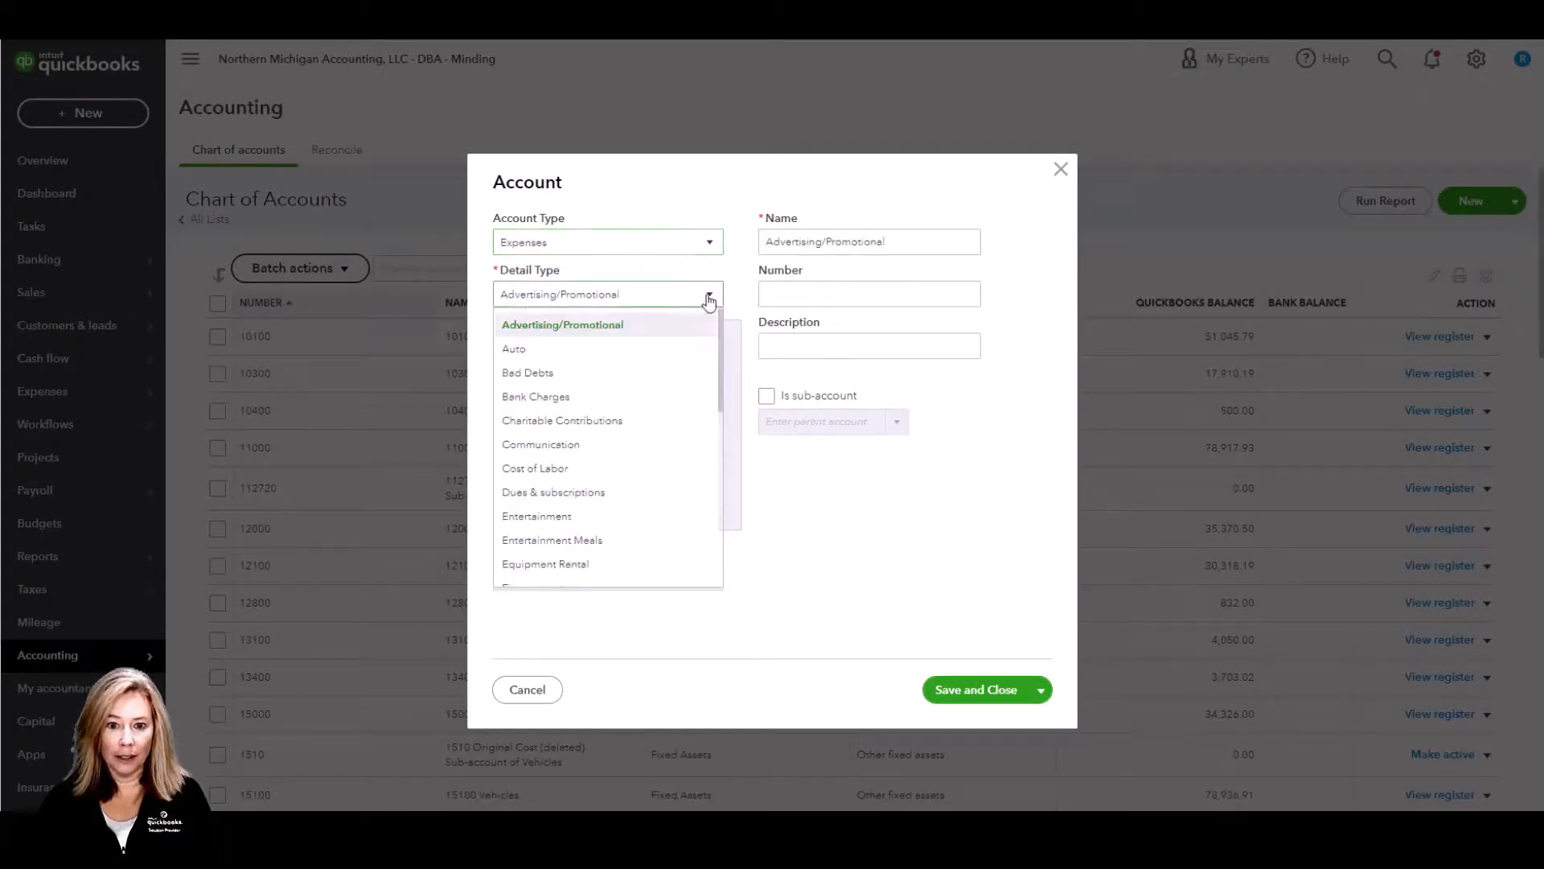
click(689, 347)
double_click(868, 243)
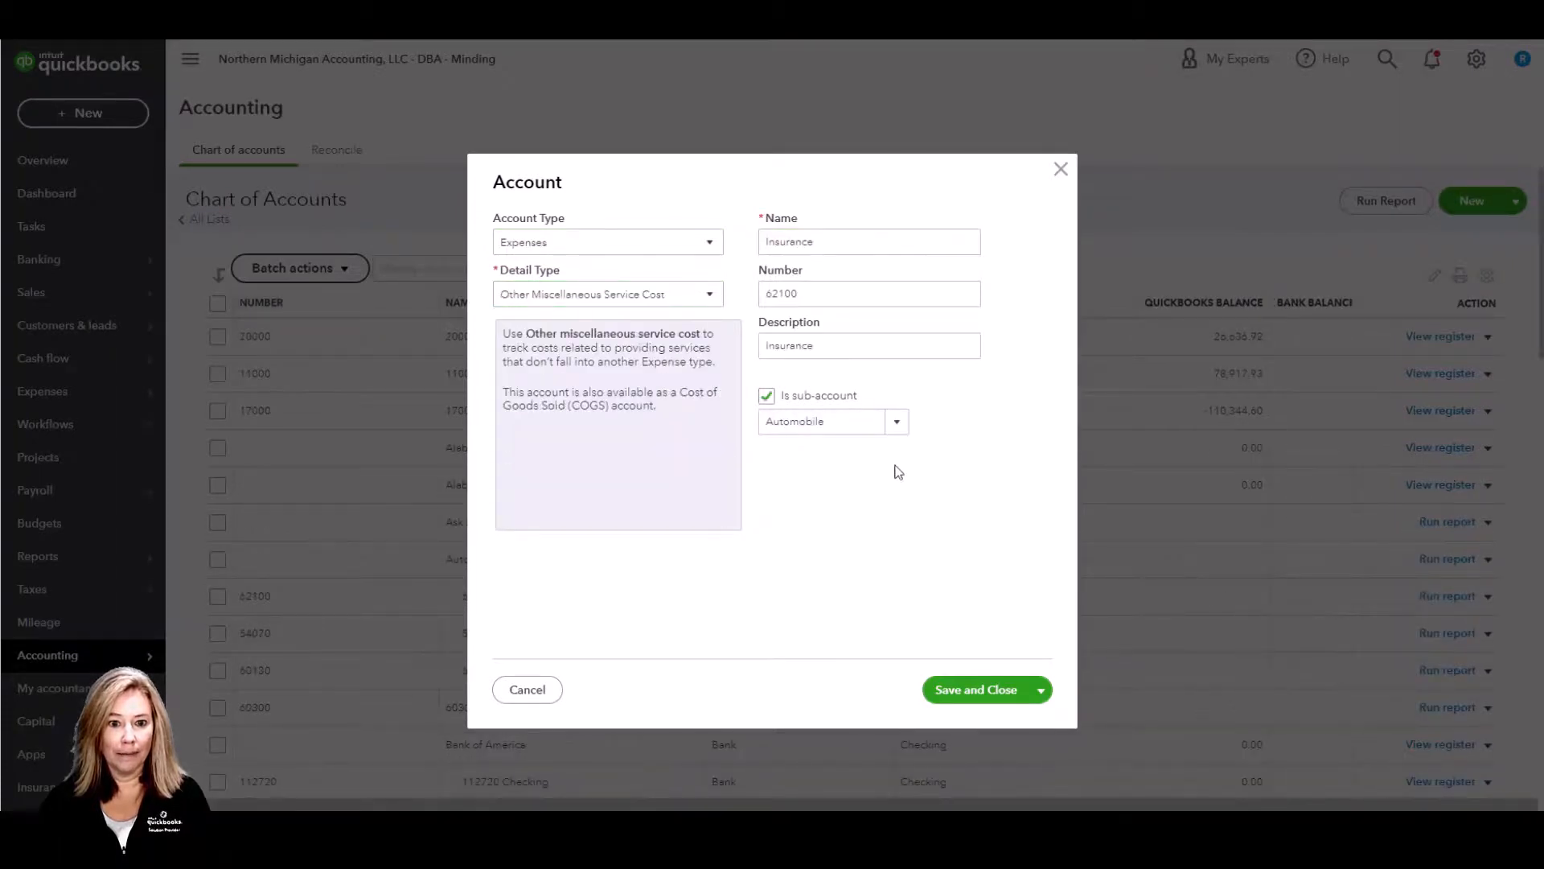
- Check the parent account set for the Insurance and License Fees accounts and close their details without changes
click(1059, 170)
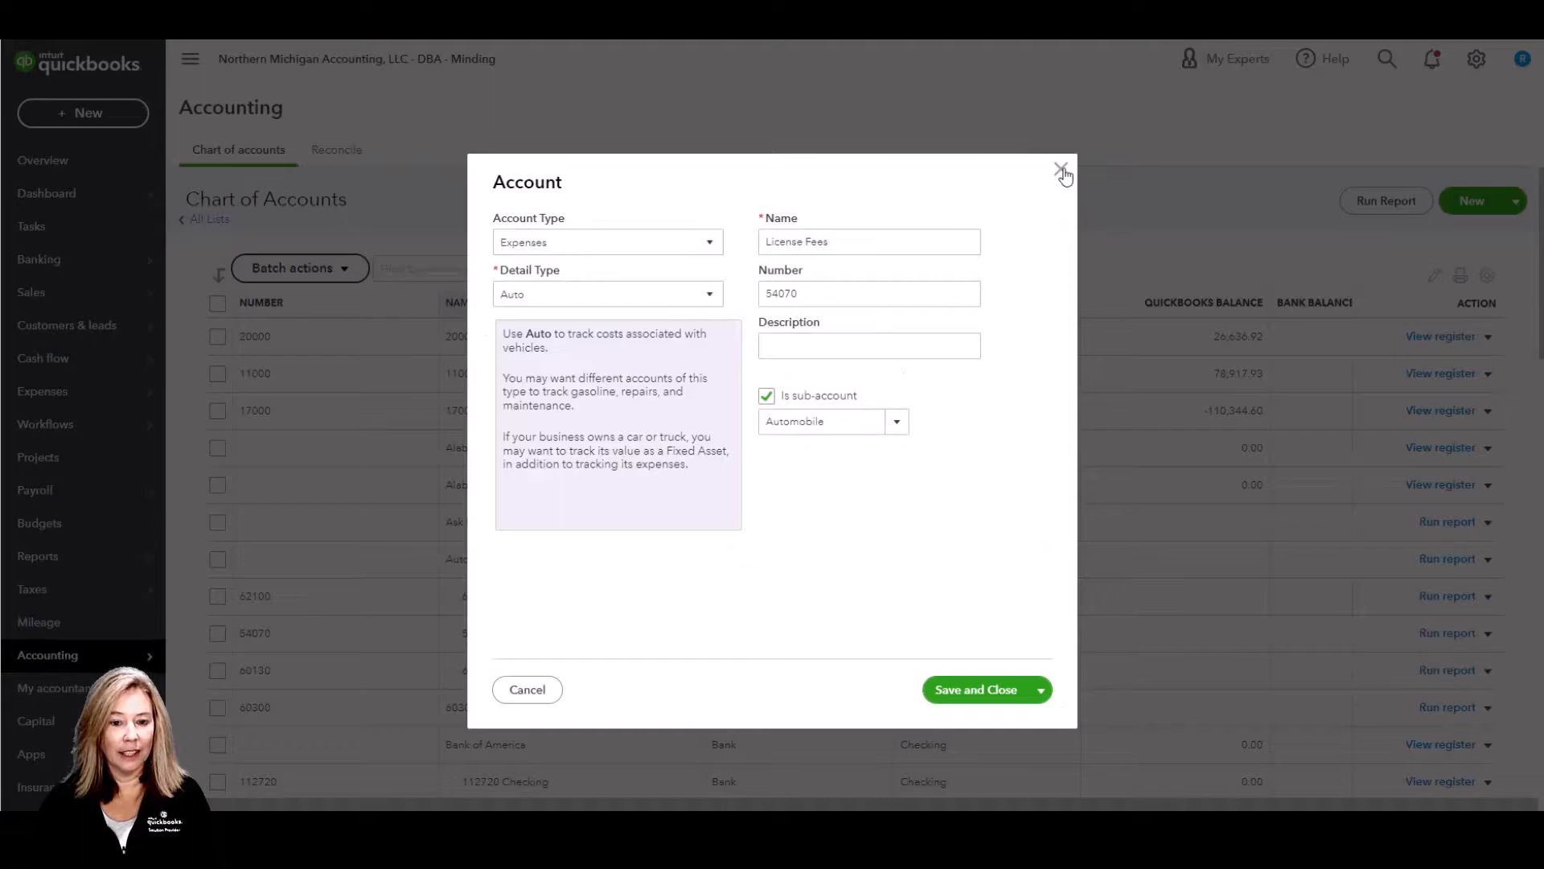
click(1060, 170)
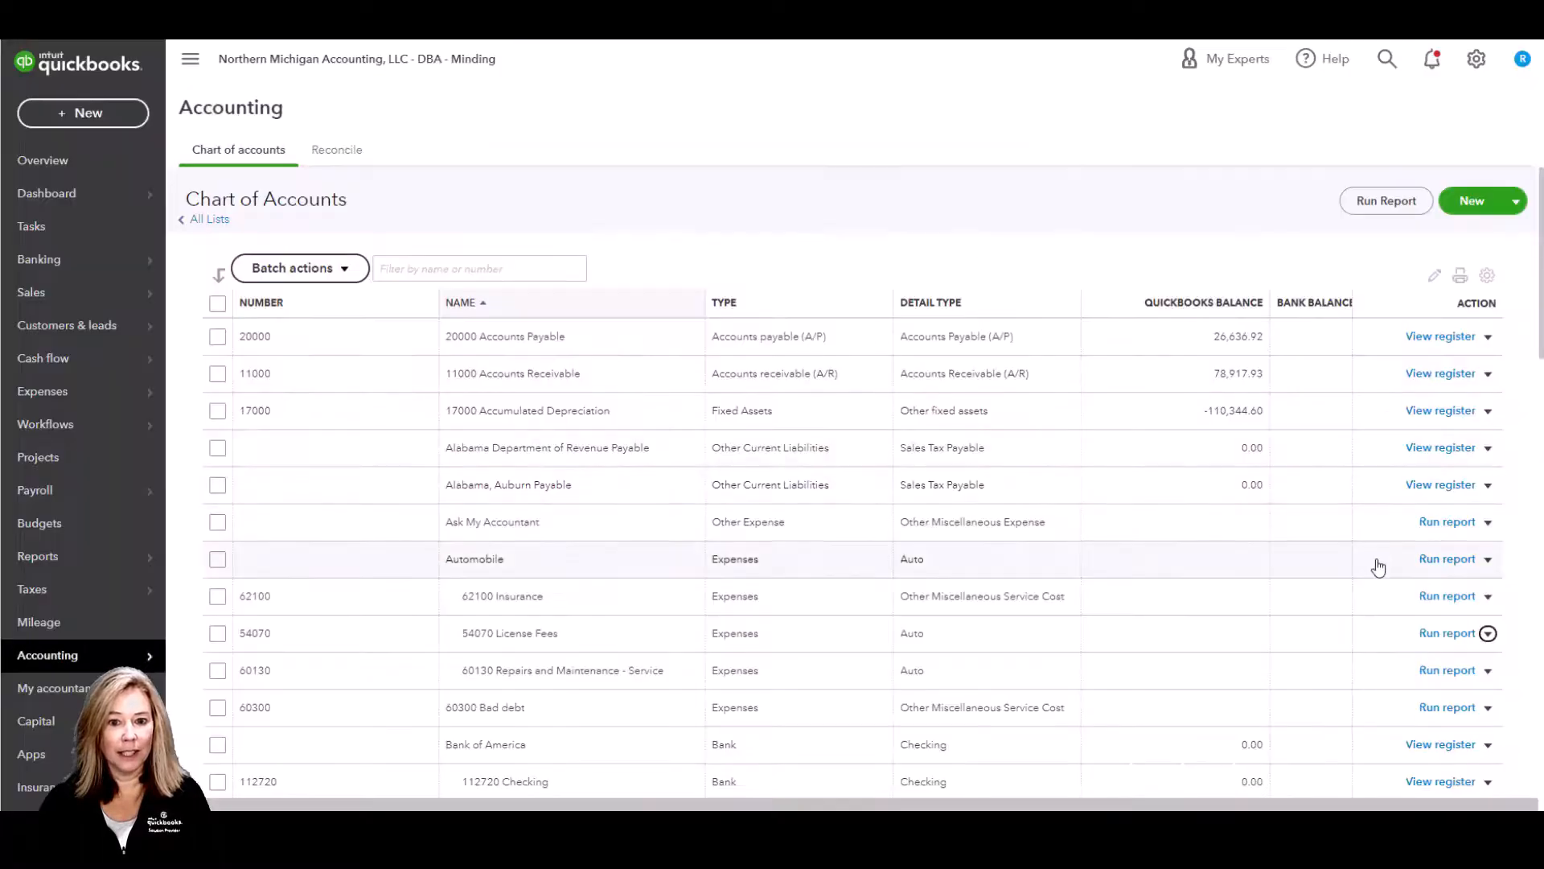
click(1062, 175)
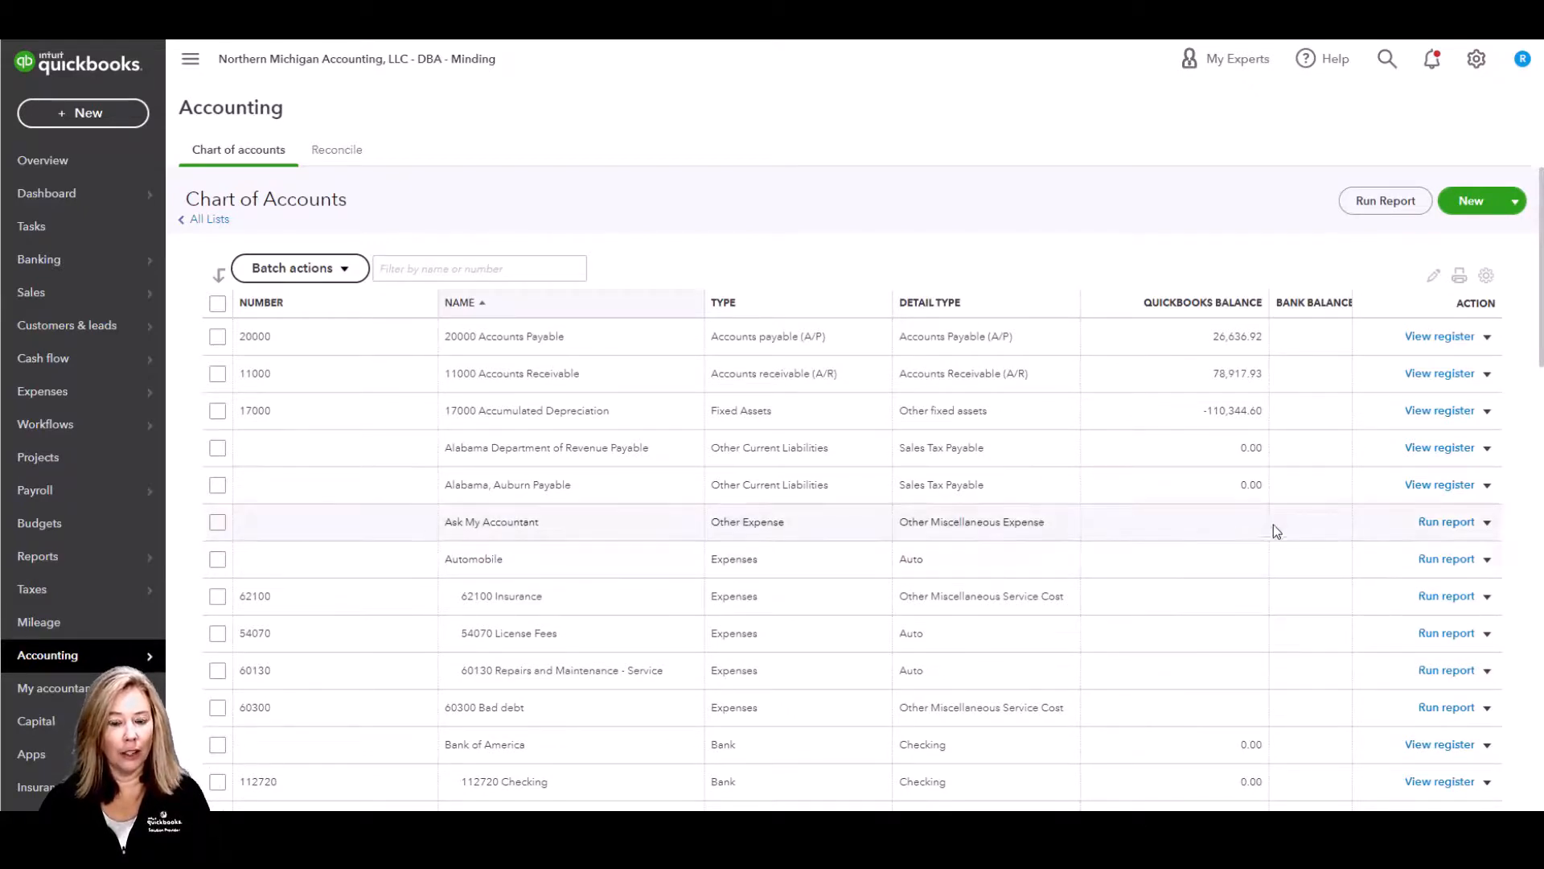
- Open the import of accounts into the chart of accounts
click(1517, 206)
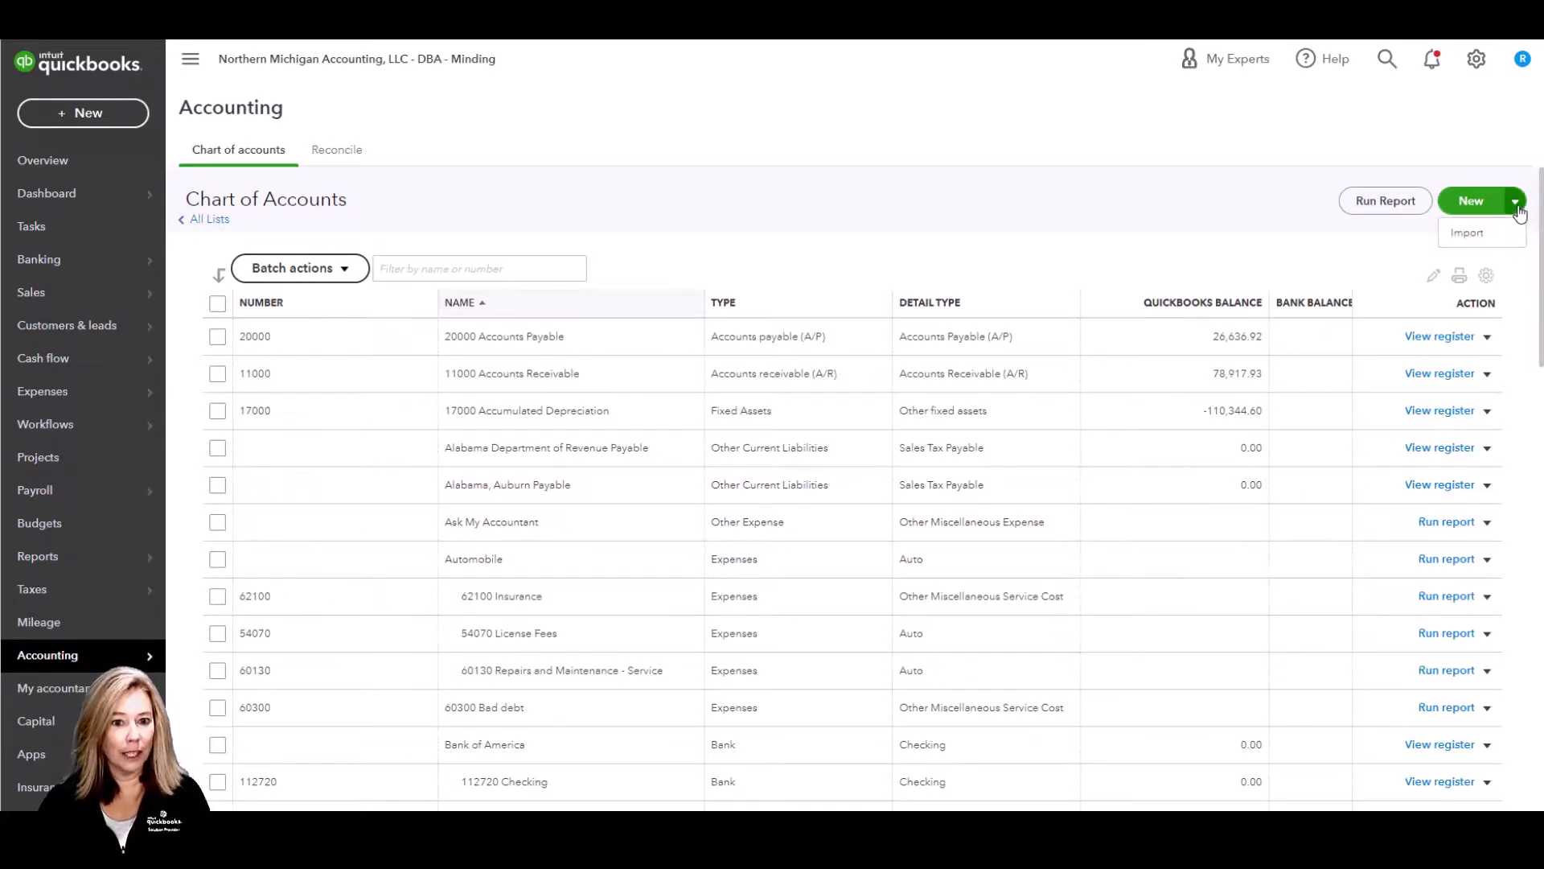
click(1510, 234)
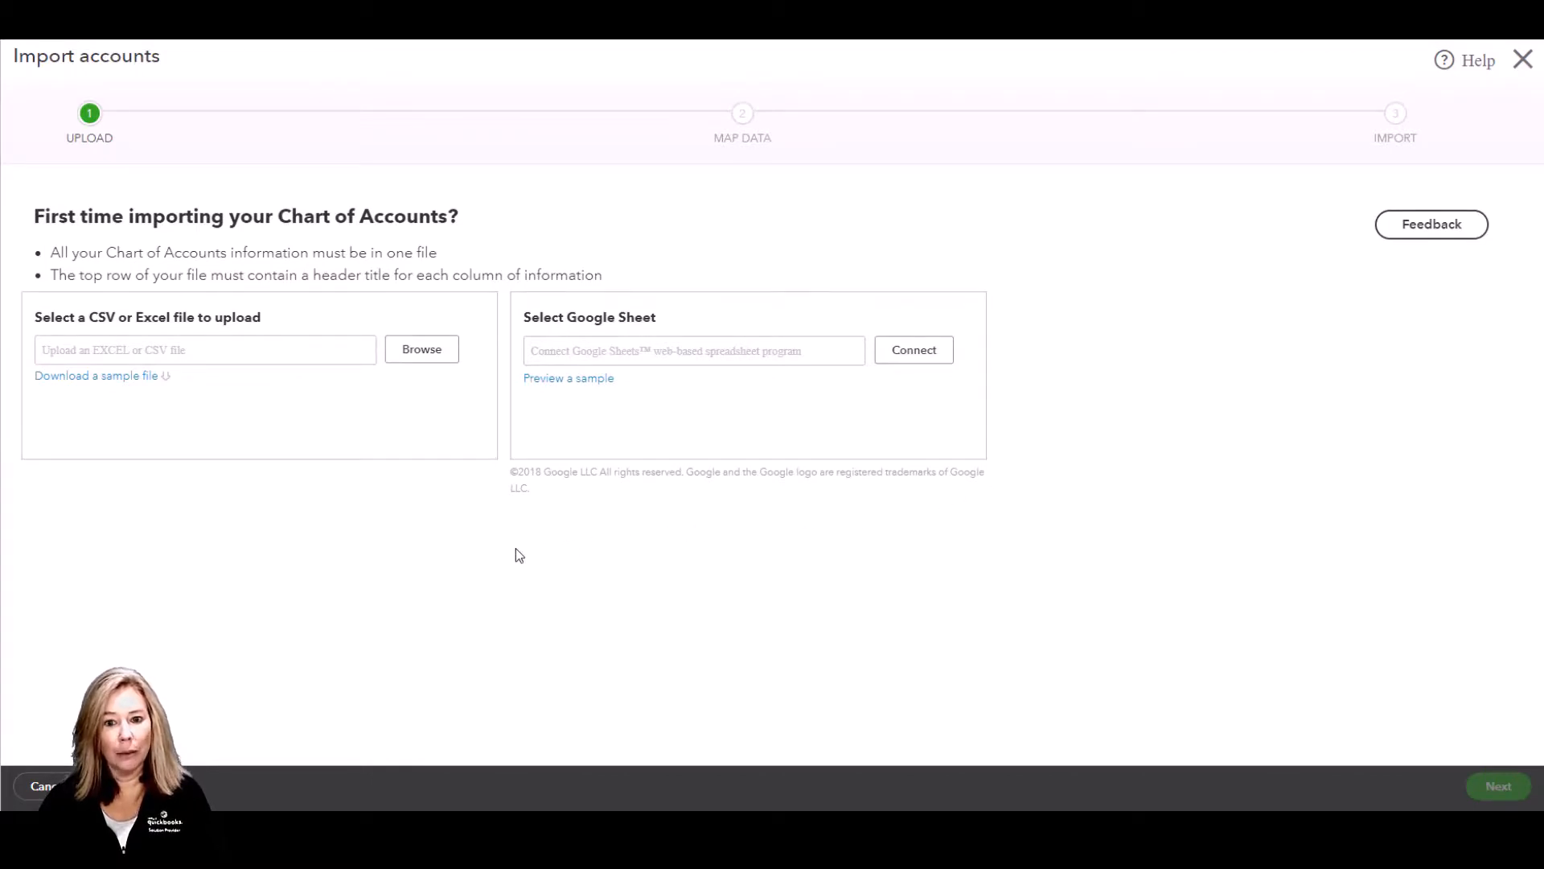
- Download and view the sample accounts file, and upload QuickBooks_Online_COA_Sample_File (1).xlsx as the file to import
click(113, 384)
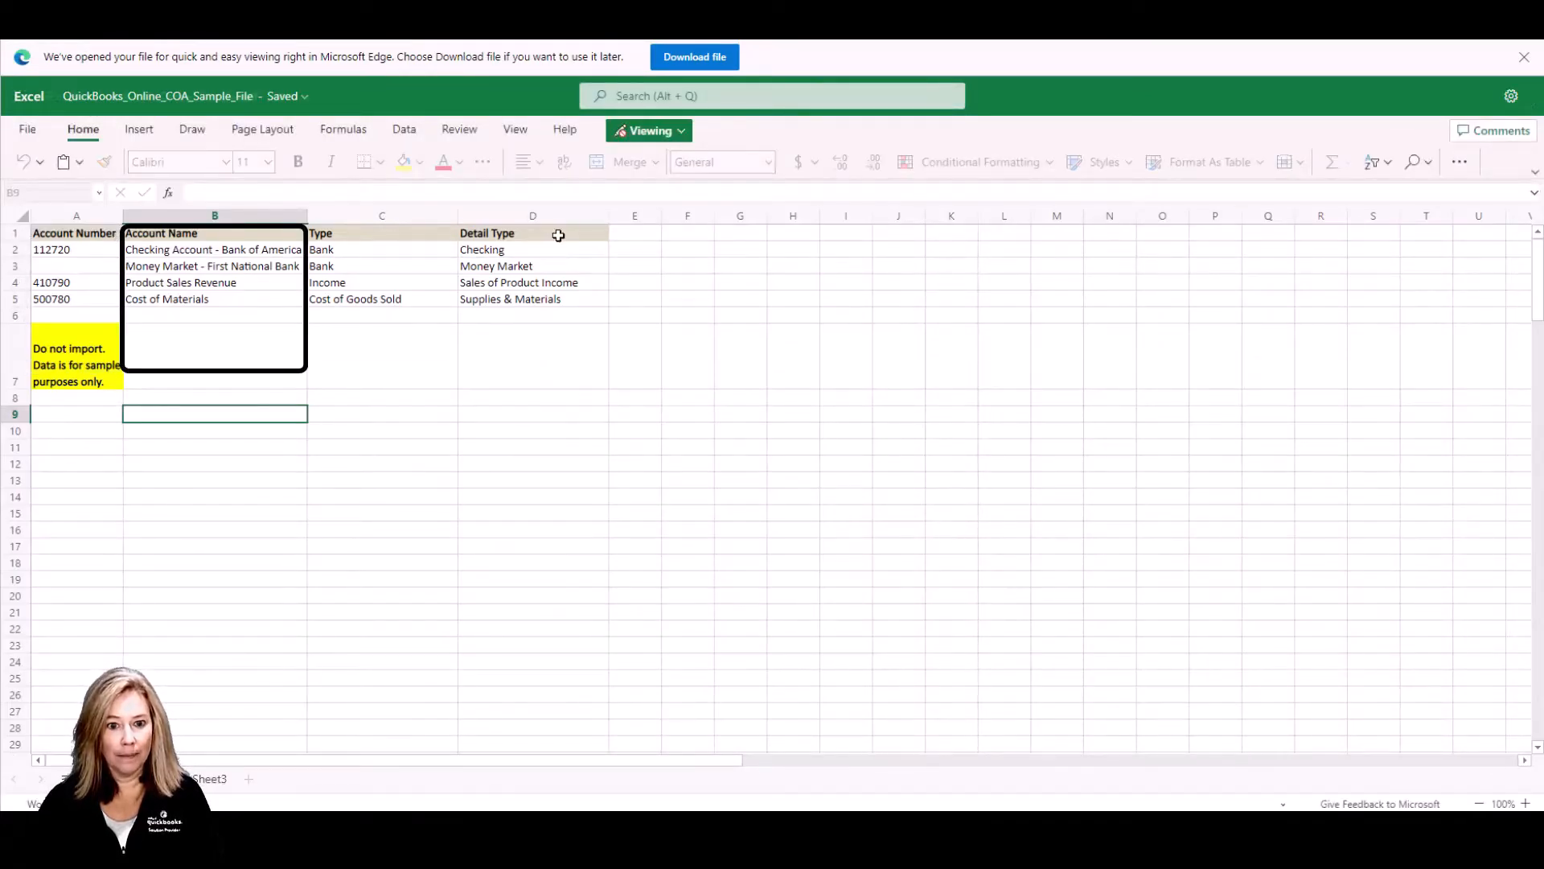
click(1524, 56)
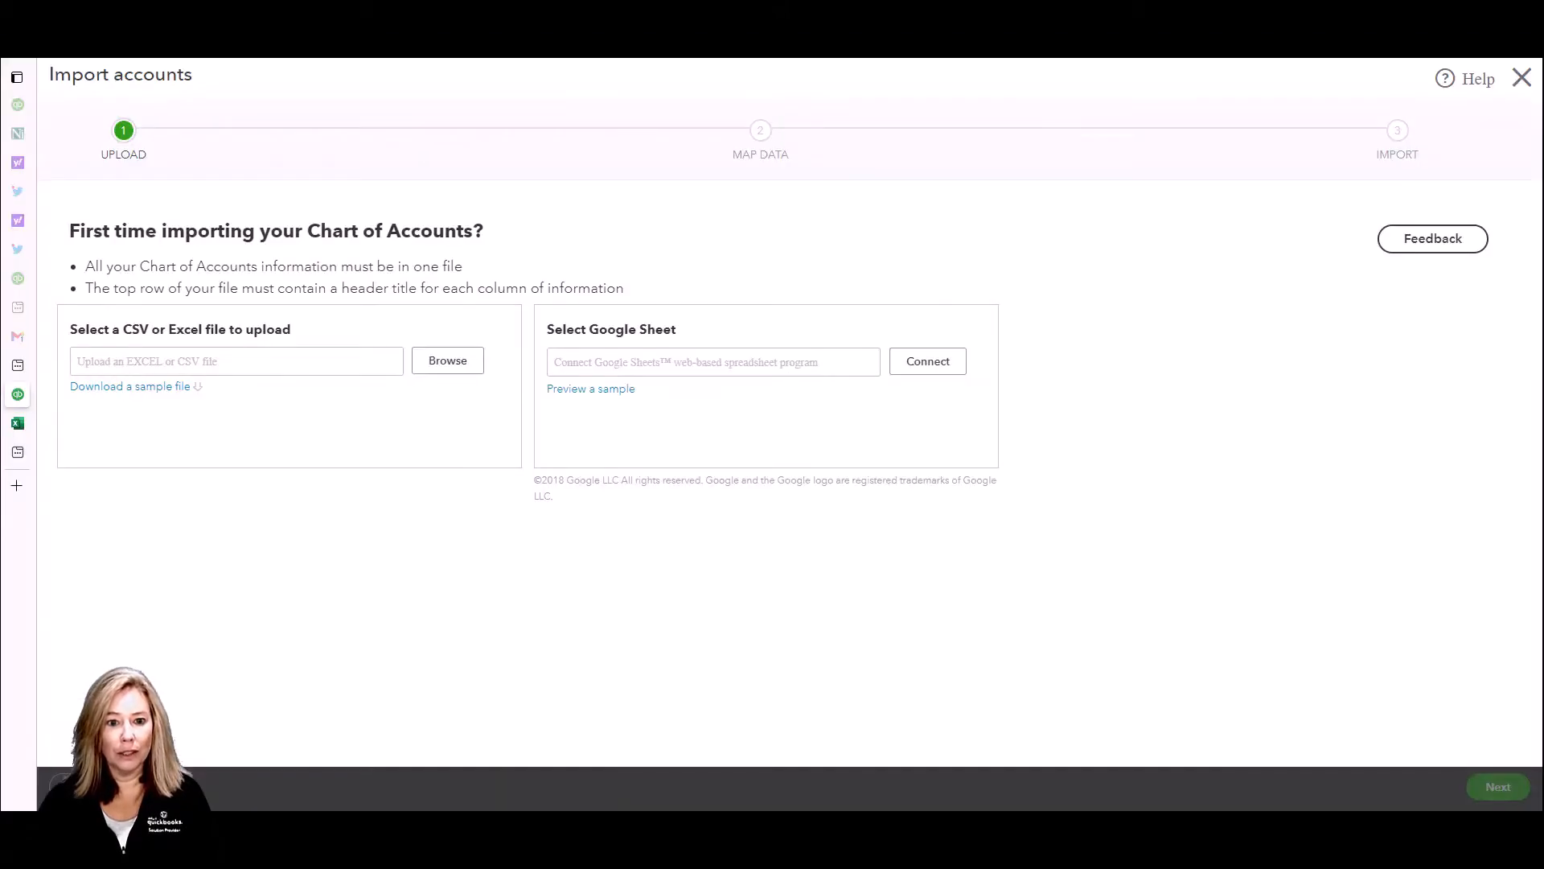
click(441, 363)
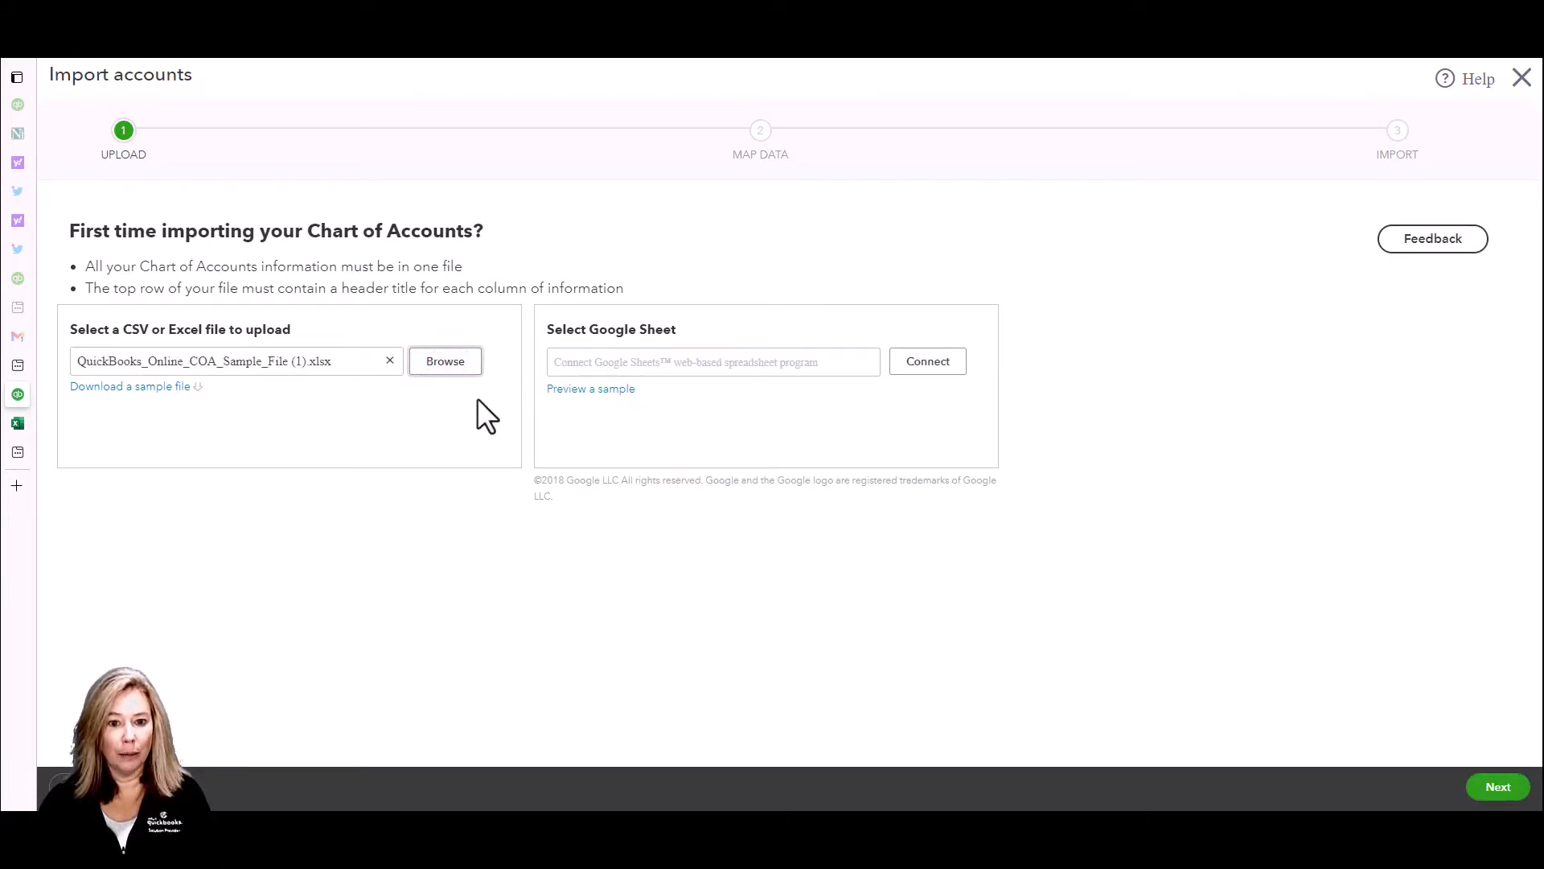
click(1492, 784)
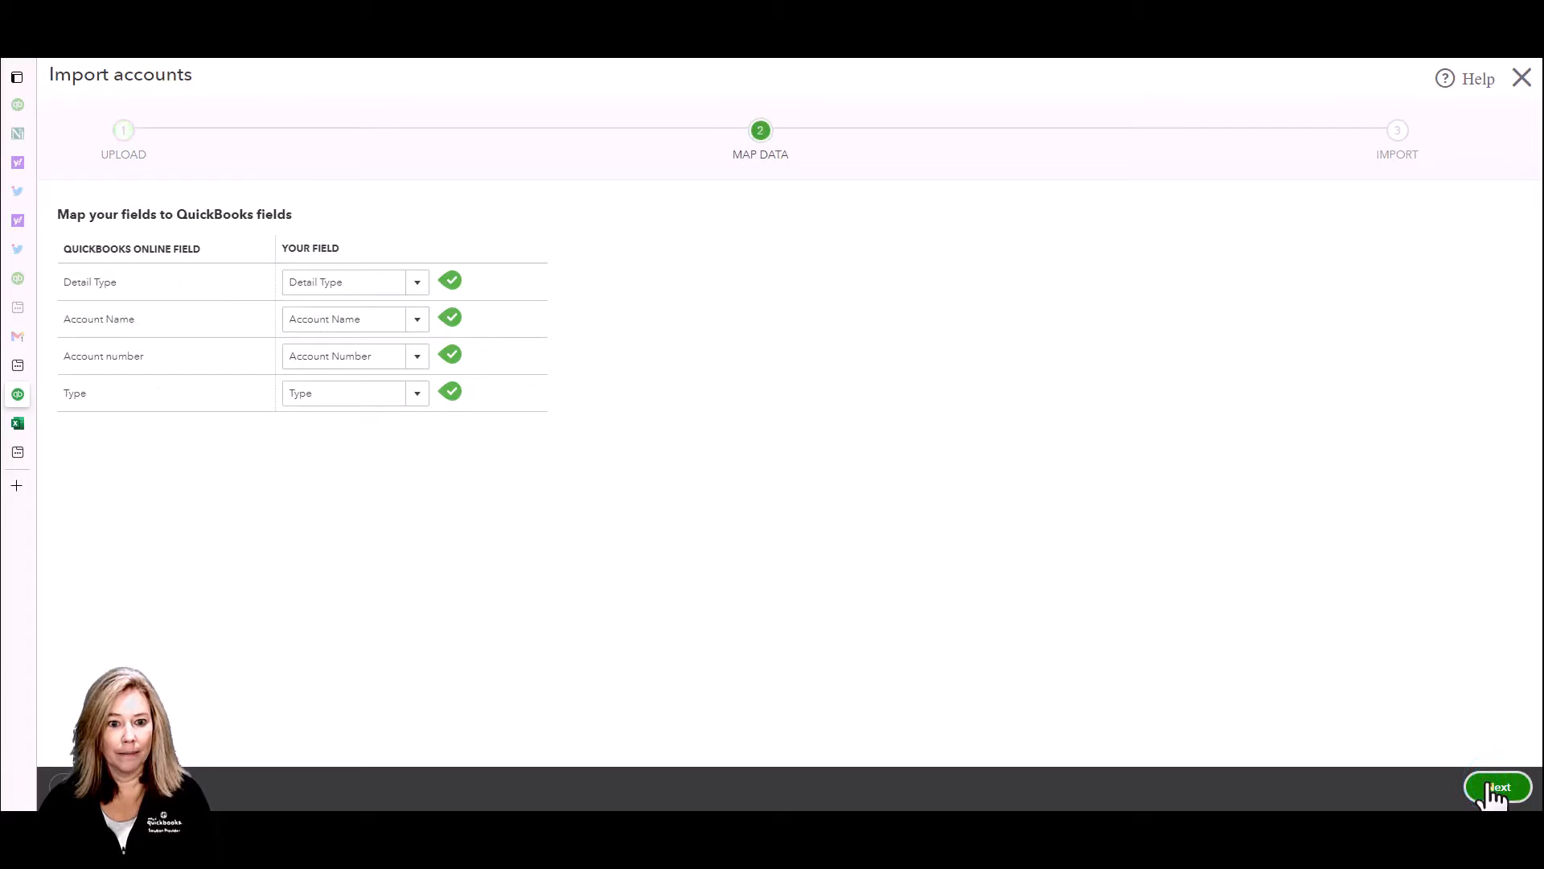
- Review the field mapping choices for Detail Type, Account Name, Account number and Type, keeping each current match
click(417, 283)
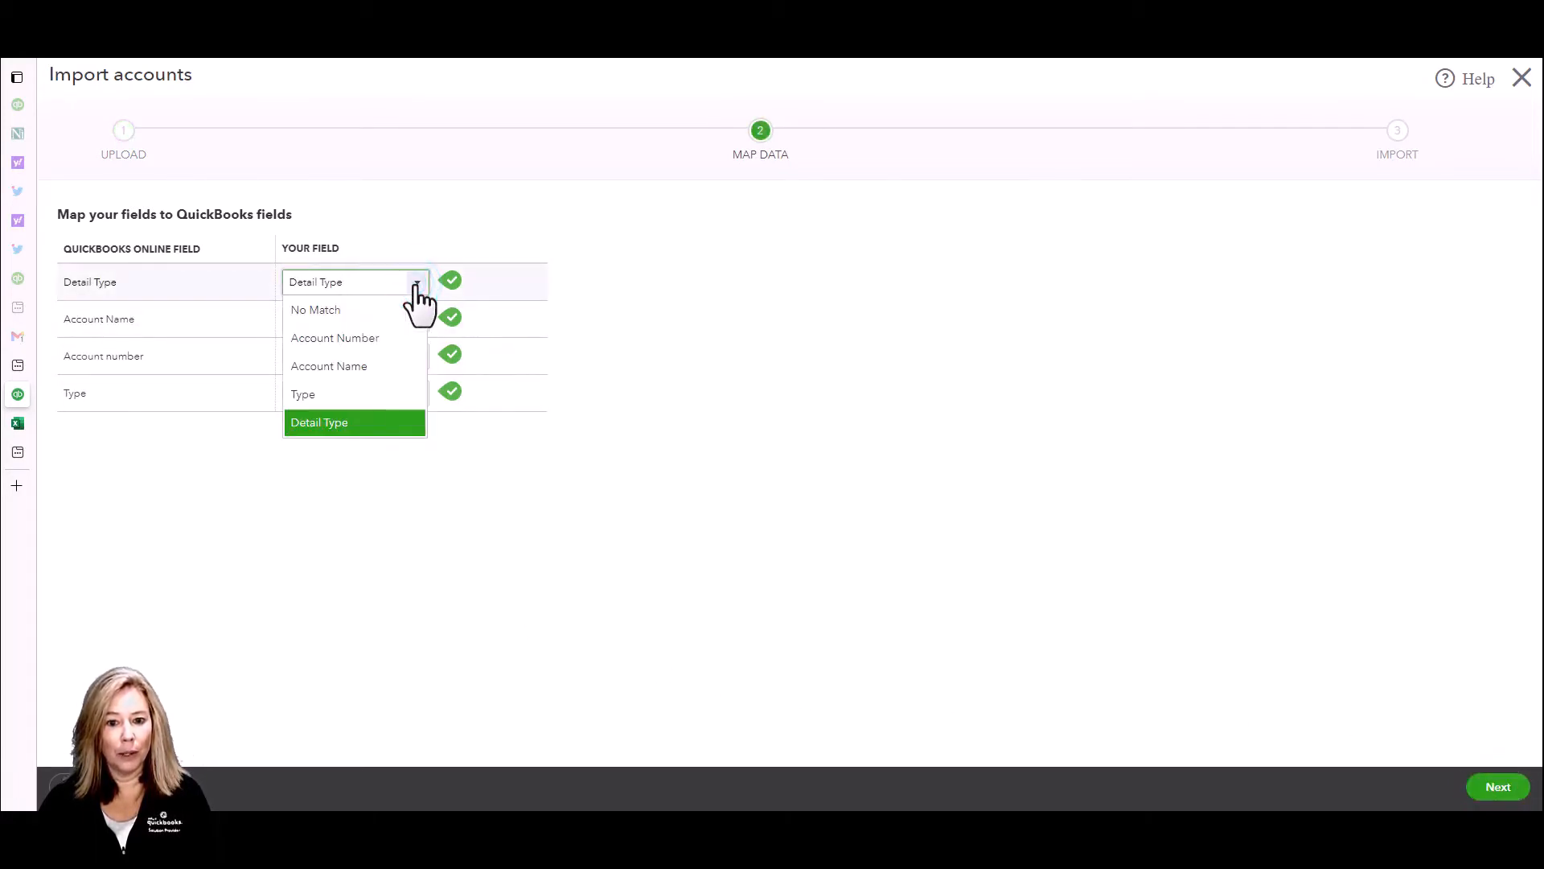
click(416, 283)
click(418, 320)
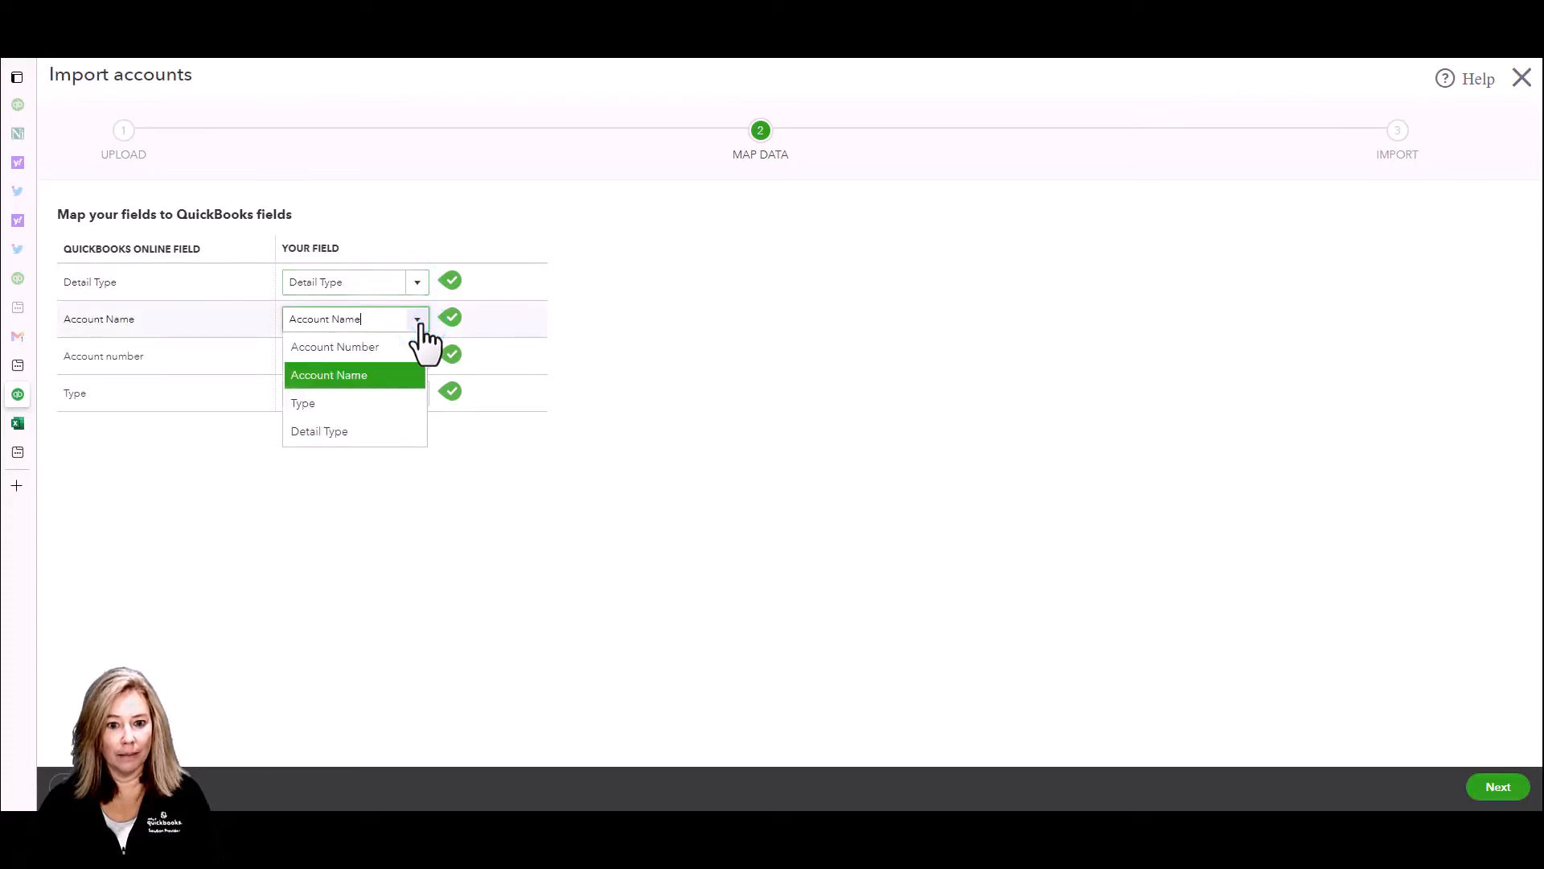
click(419, 320)
click(418, 357)
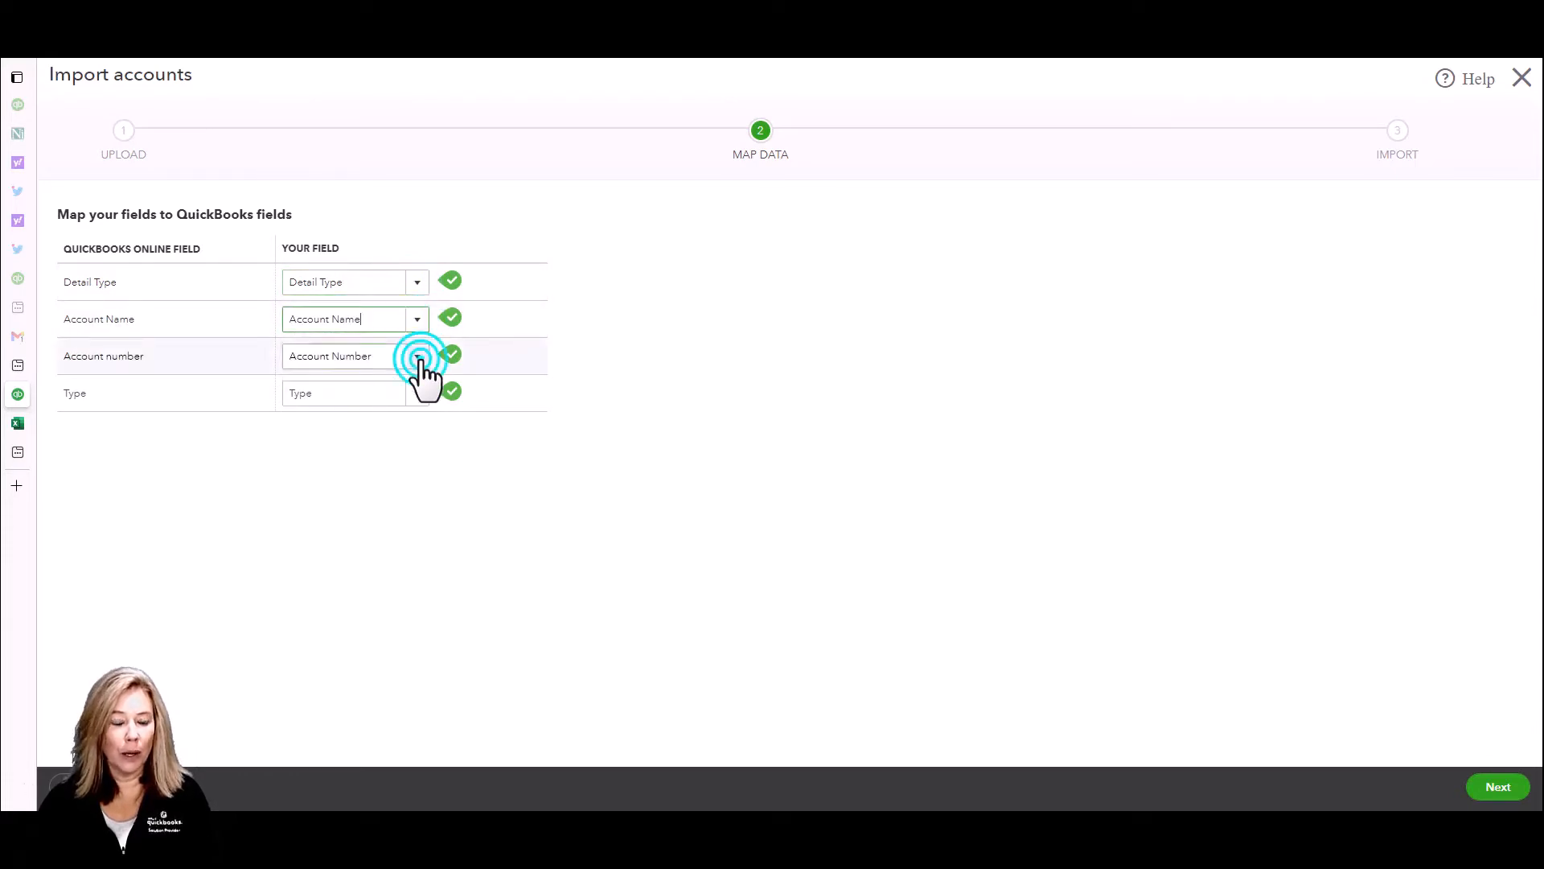
click(417, 356)
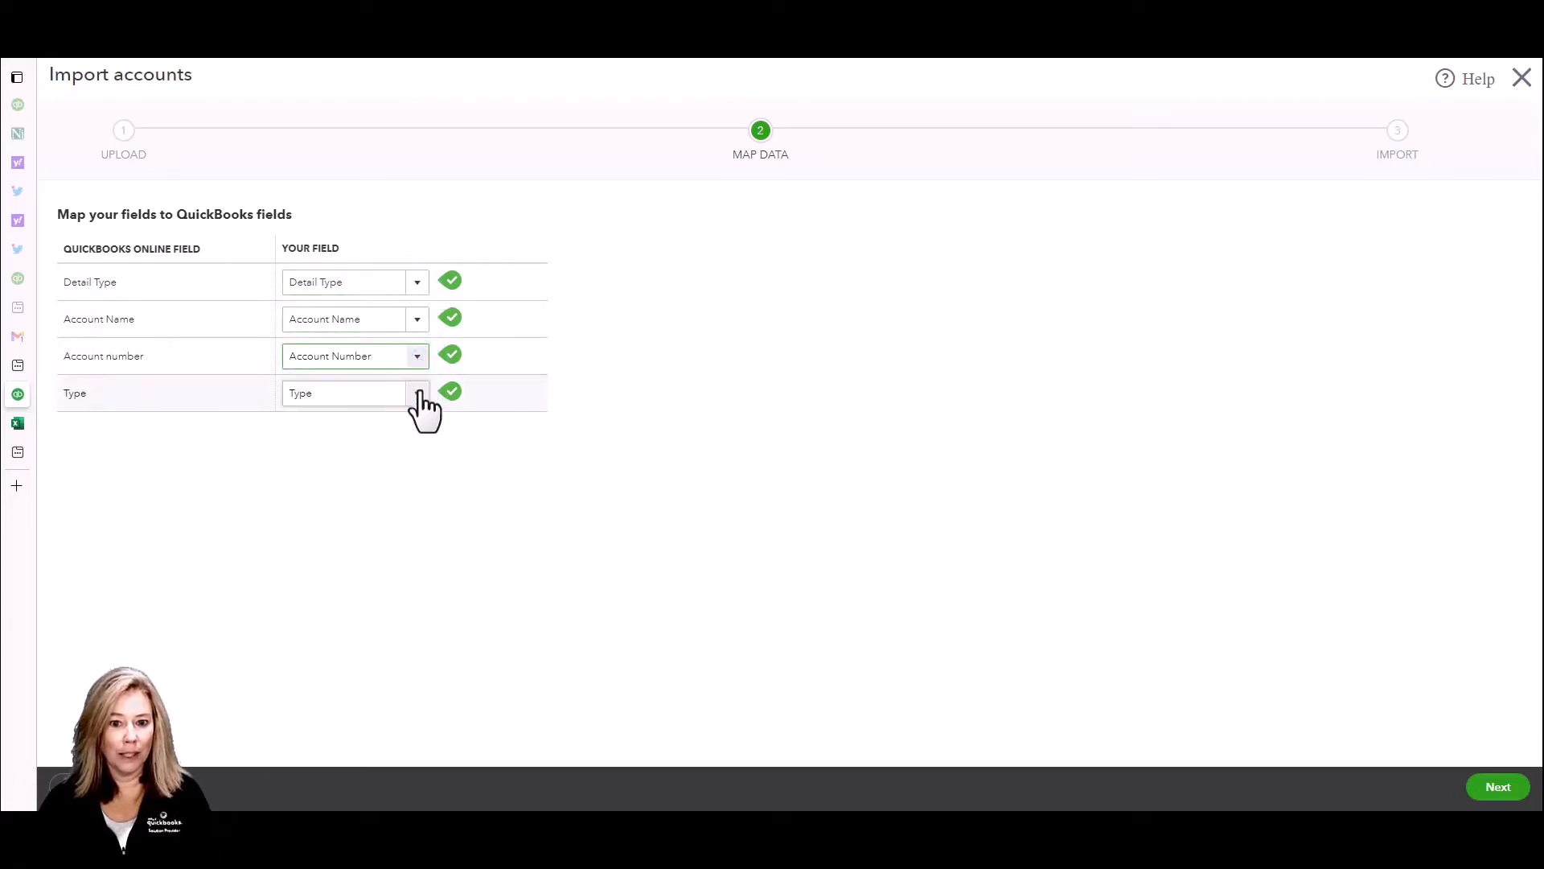
click(417, 394)
click(419, 394)
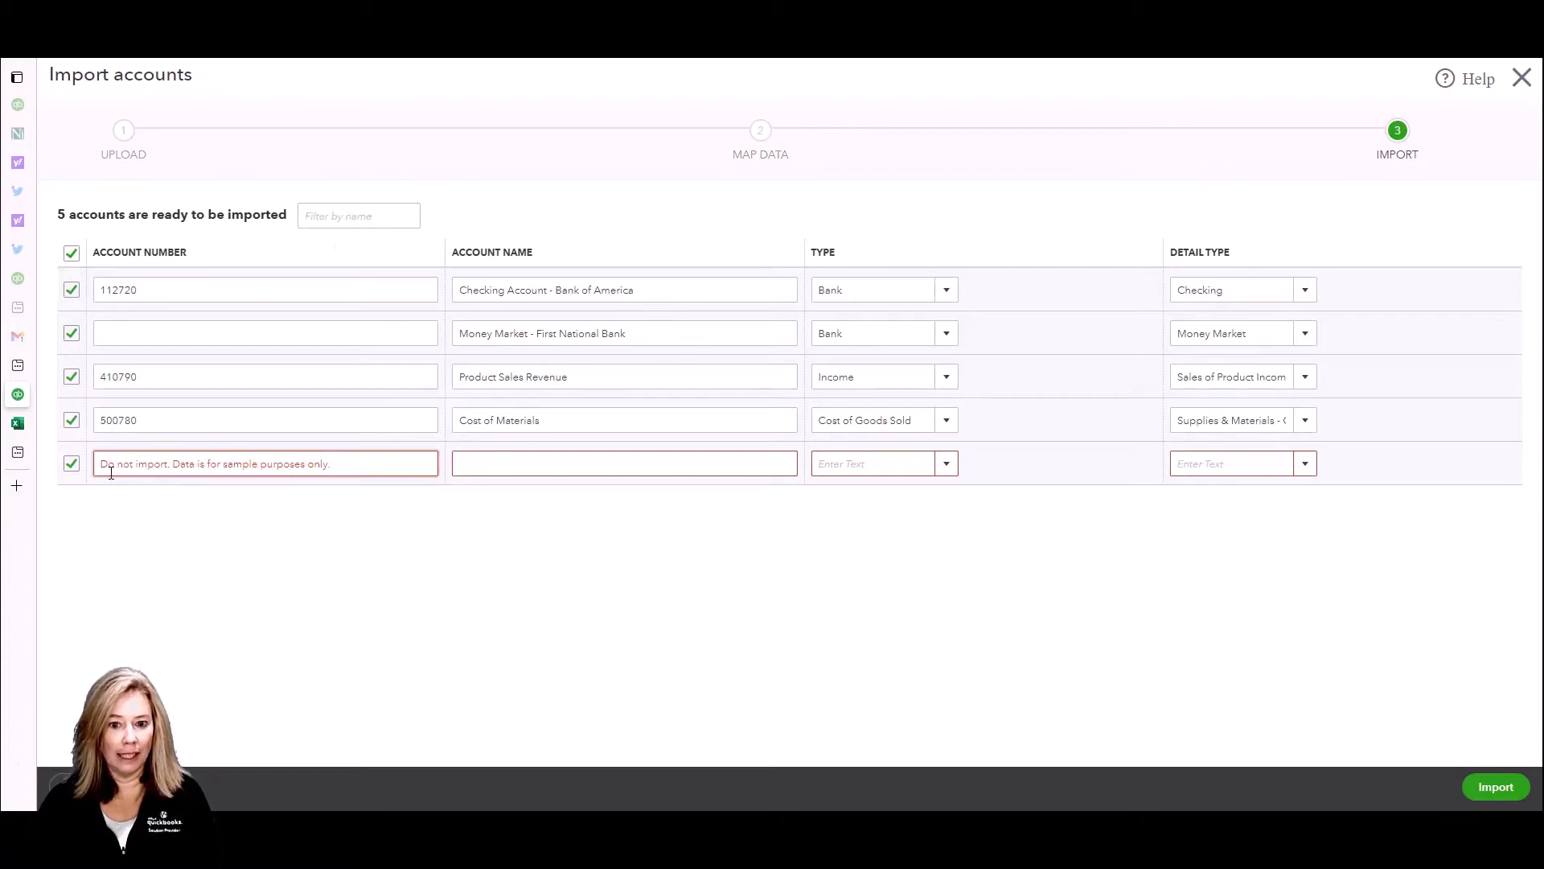
- Exclude the "Do not import. Data is for sample purposes only." row and import the remaining accounts
click(72, 464)
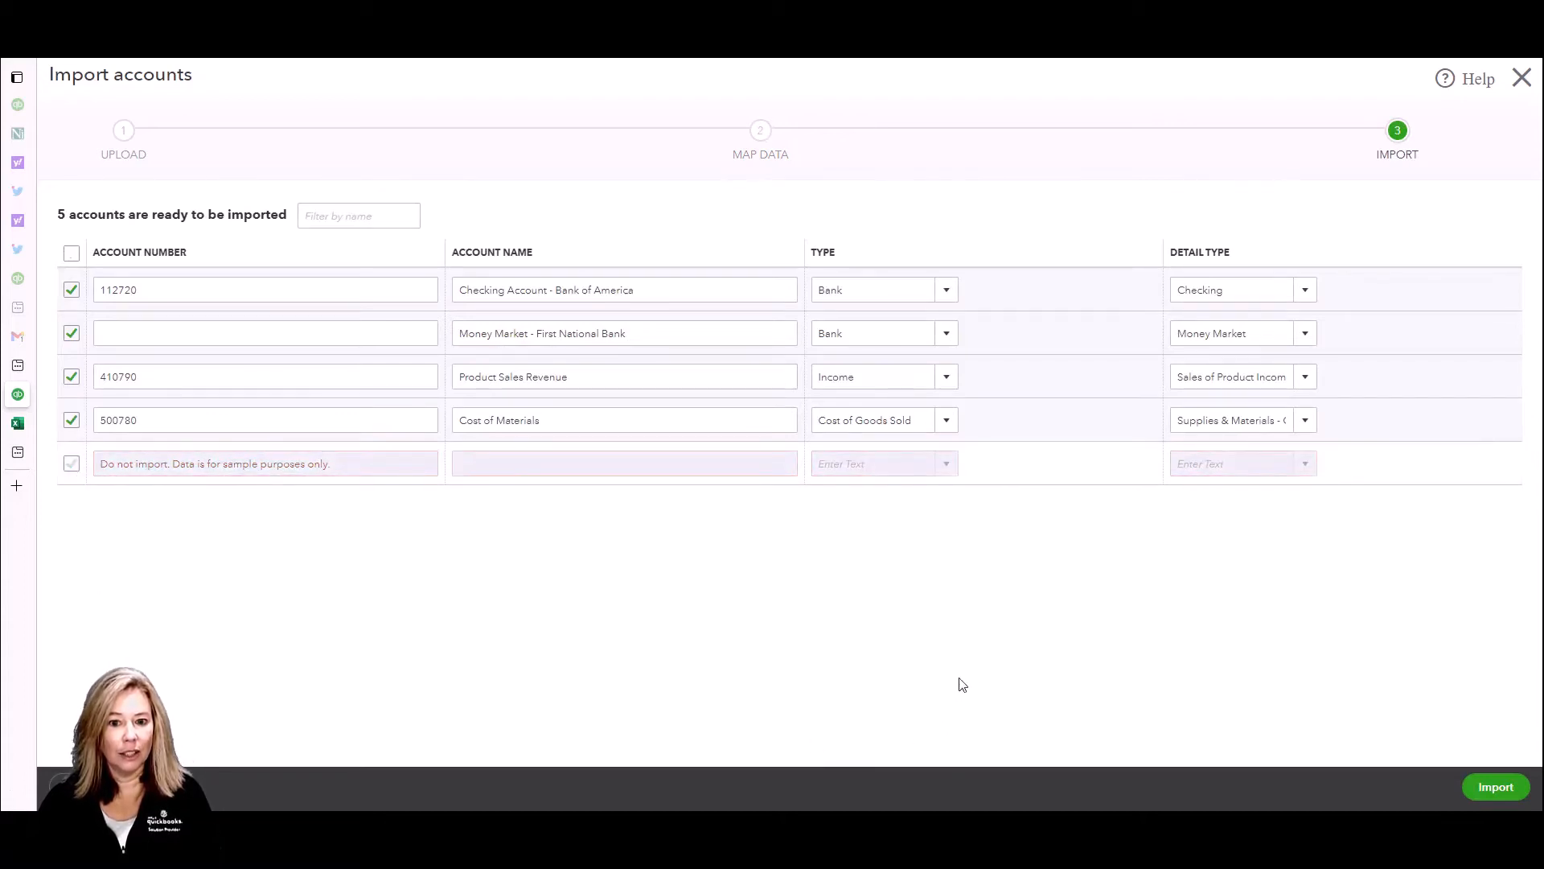
click(1519, 789)
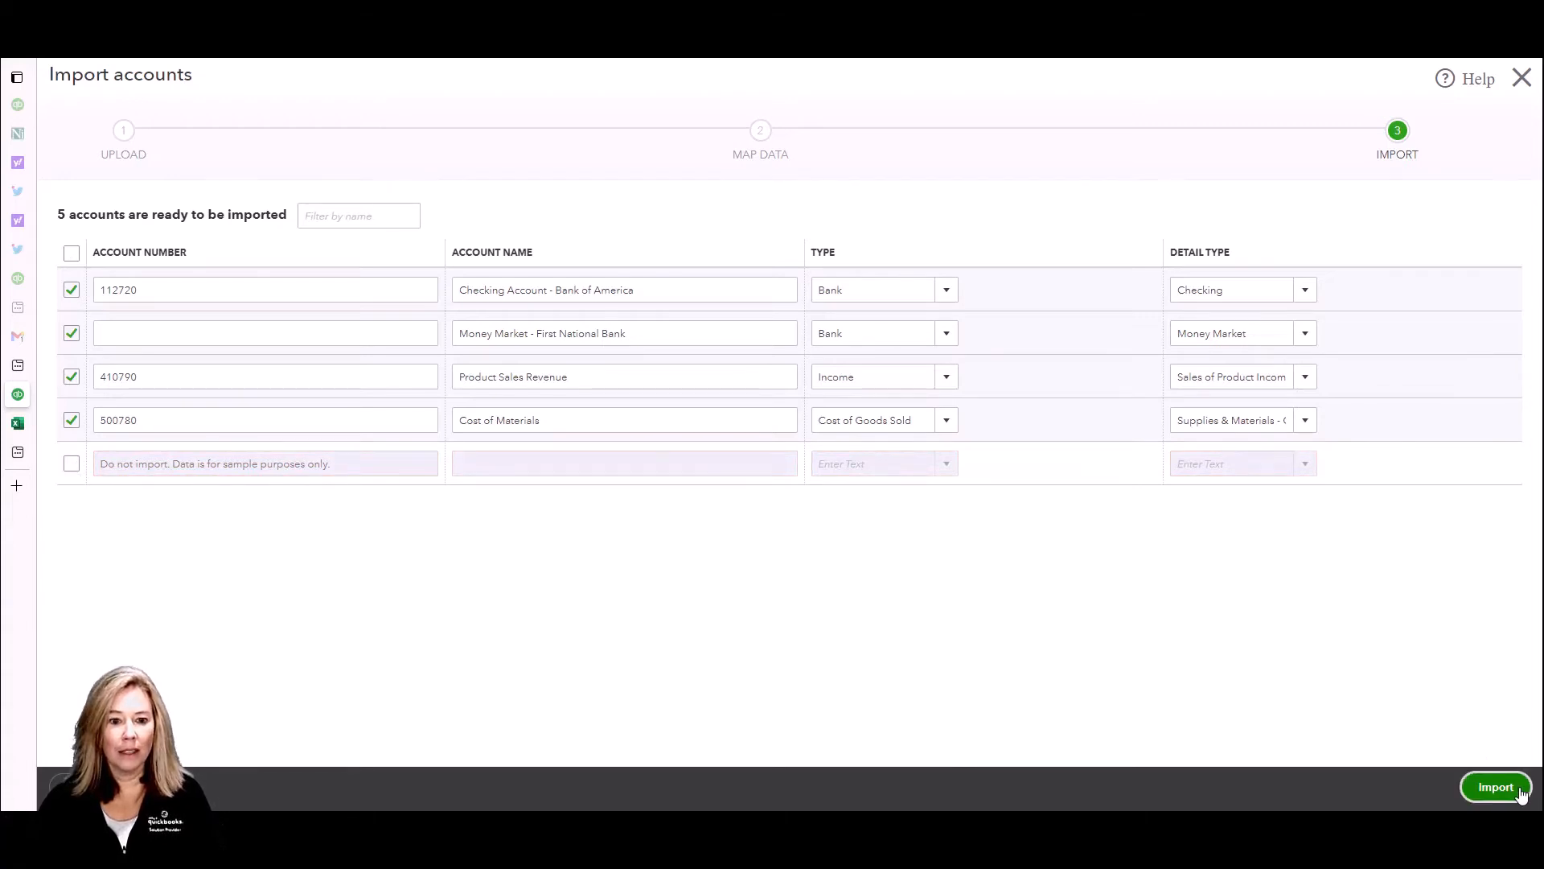